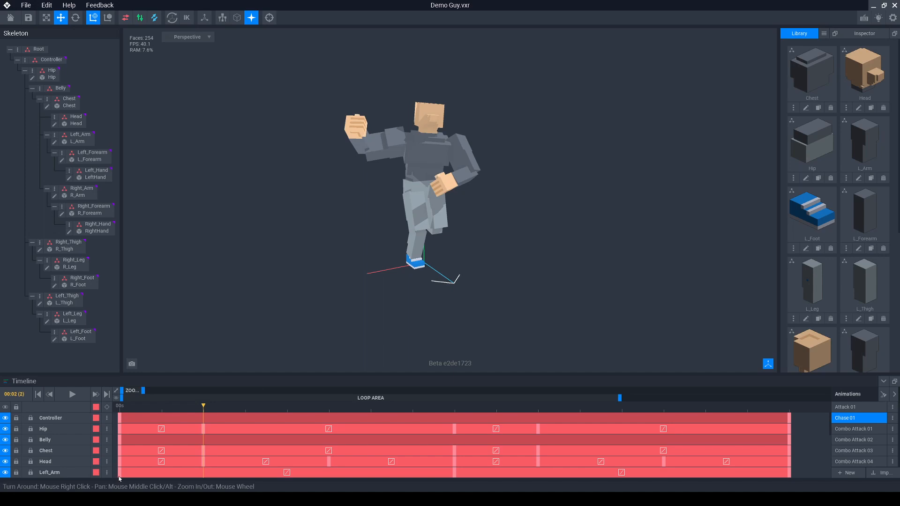
Preview the poses of the existing Combo Attack 01, Death 01, Idle Combat 01 and Idle 01 animations.
click(858, 432)
scroll(858, 439, down, 2)
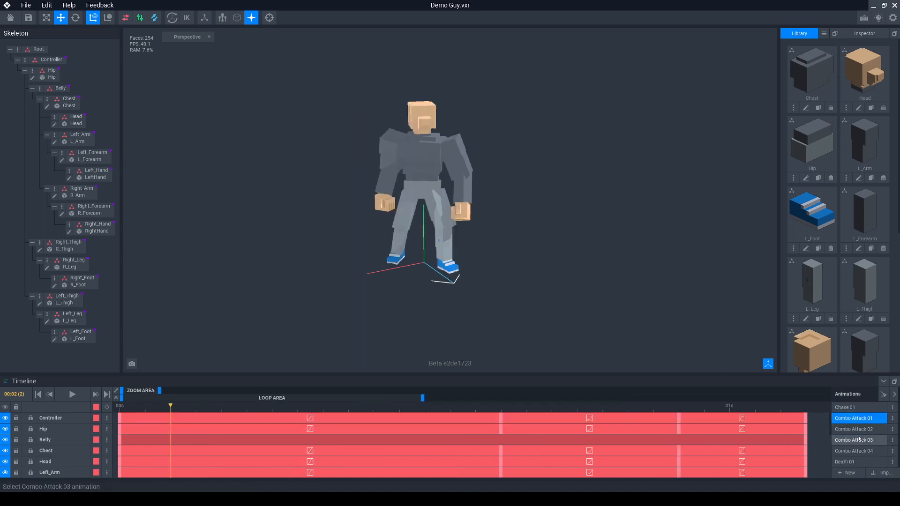
click(857, 451)
scroll(858, 453, down, 2)
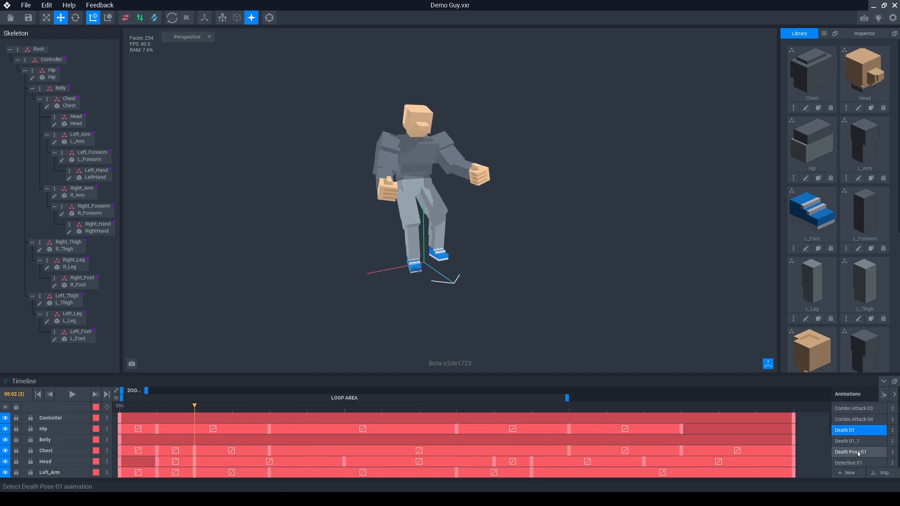
scroll(858, 452, down, 4)
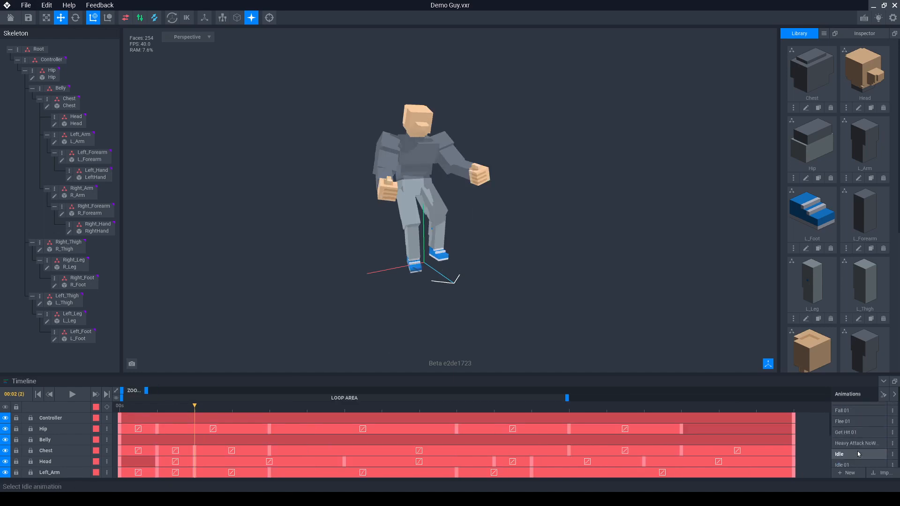
scroll(859, 453, down, 1)
click(857, 465)
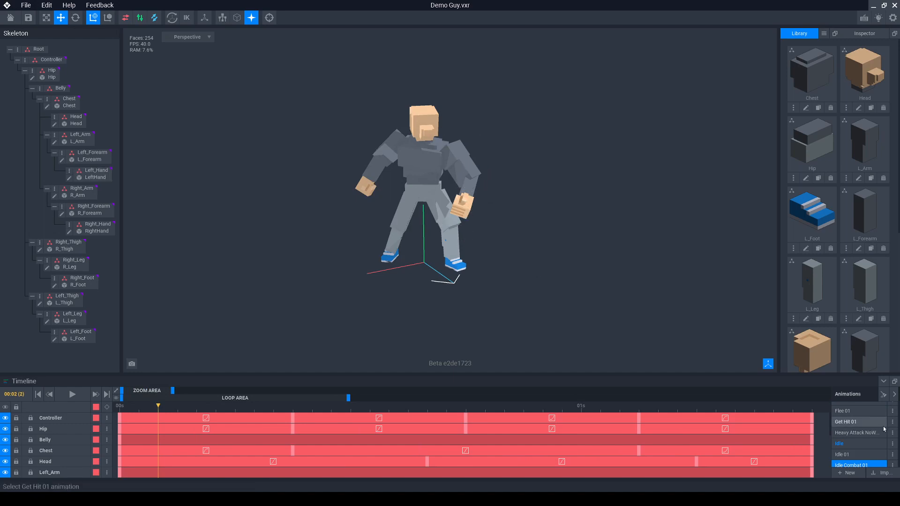
click(856, 454)
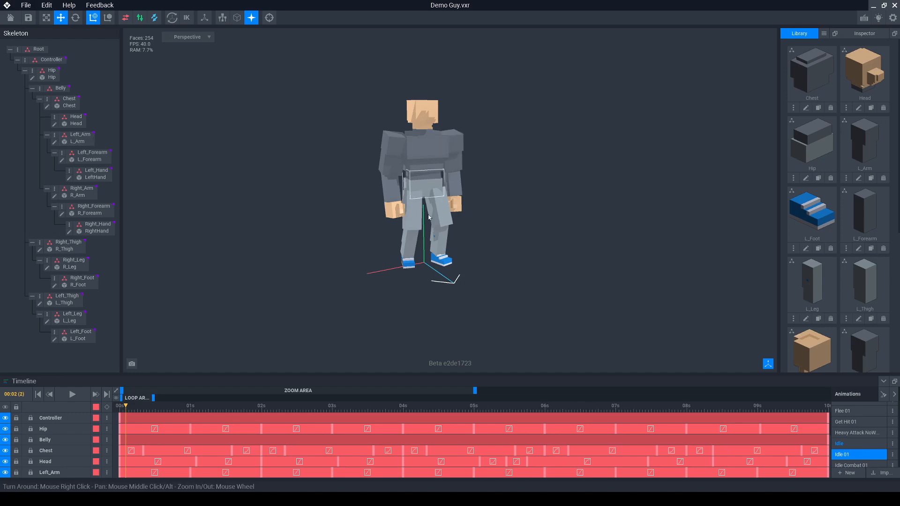
Create a new animation named Jump and make it the active animation.
click(849, 473)
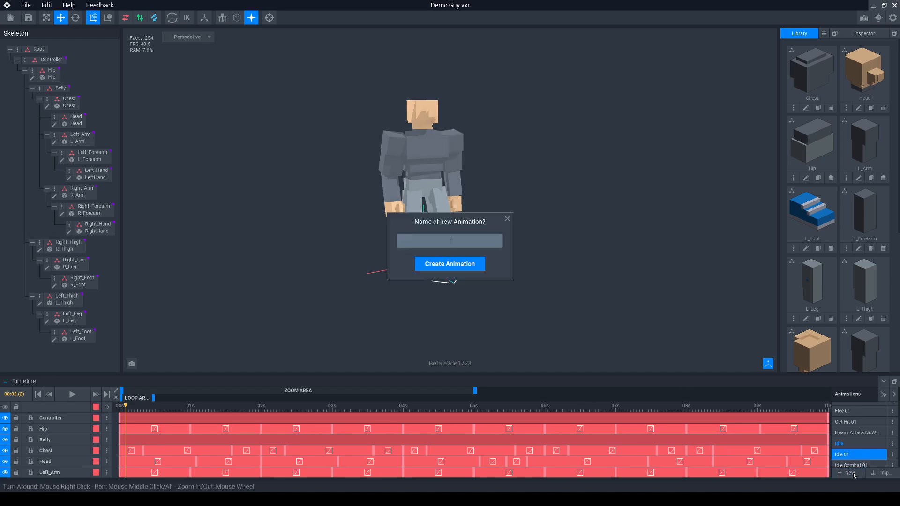
text(Jumo)
key(BackSpace)
text(p)
key(Return)
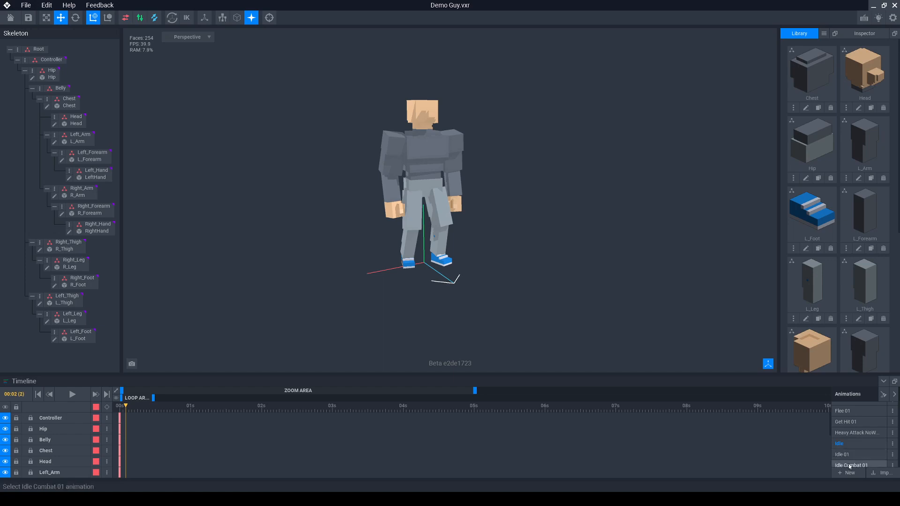
scroll(860, 447, down, 1)
scroll(860, 447, down, 4)
click(859, 442)
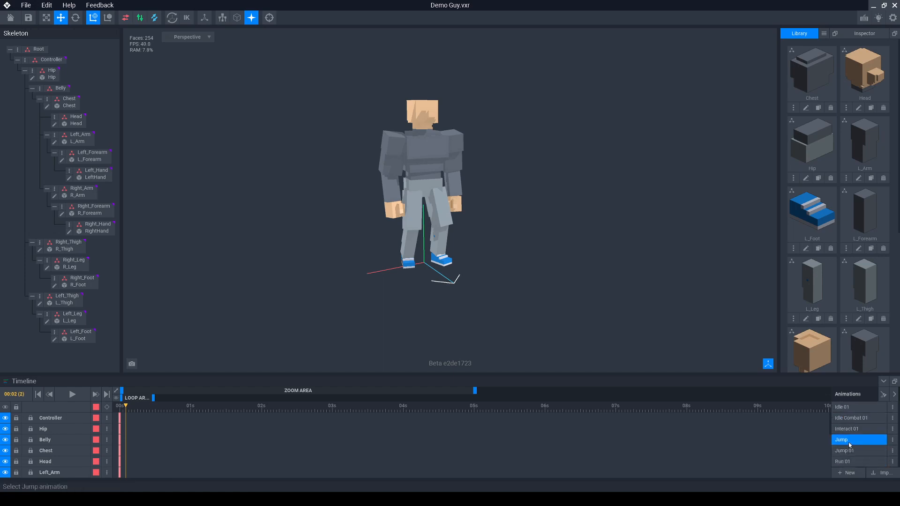
Play the existing Jump 01 animation for reference, stop it and return to the Jump animation.
click(858, 450)
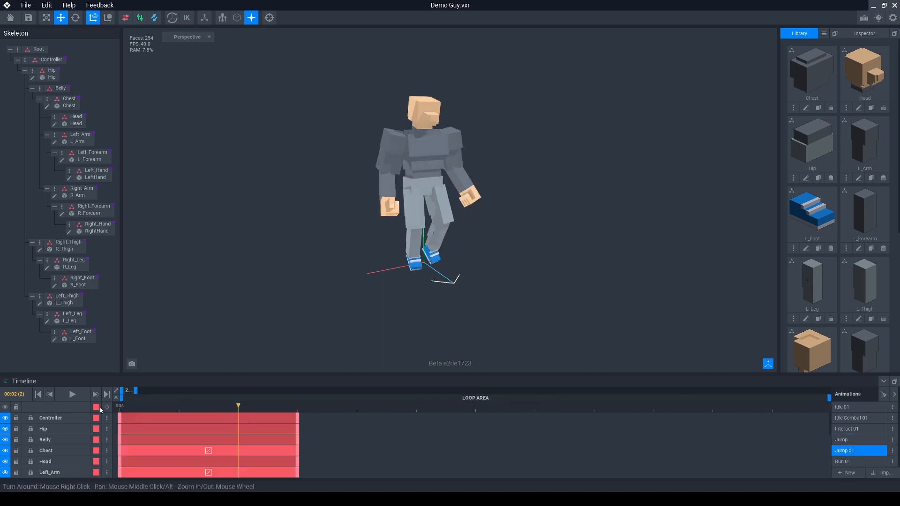
click(75, 395)
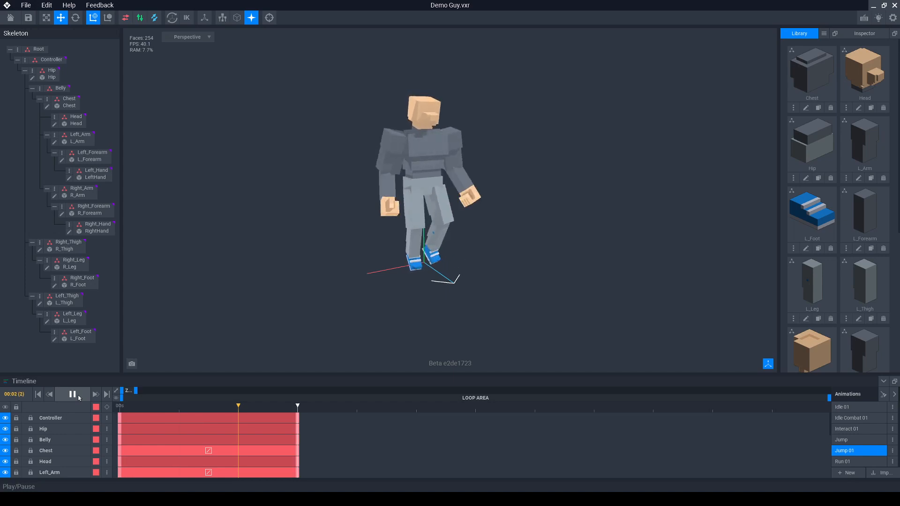
click(75, 395)
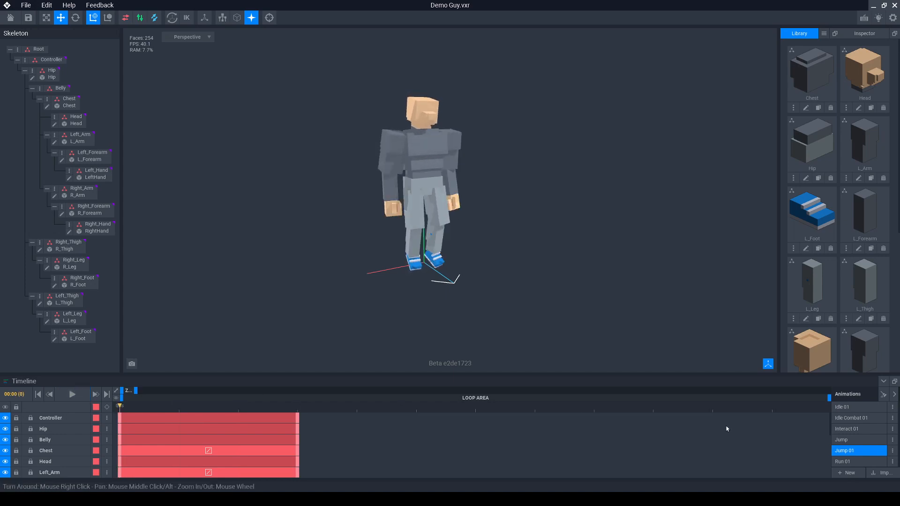
click(867, 441)
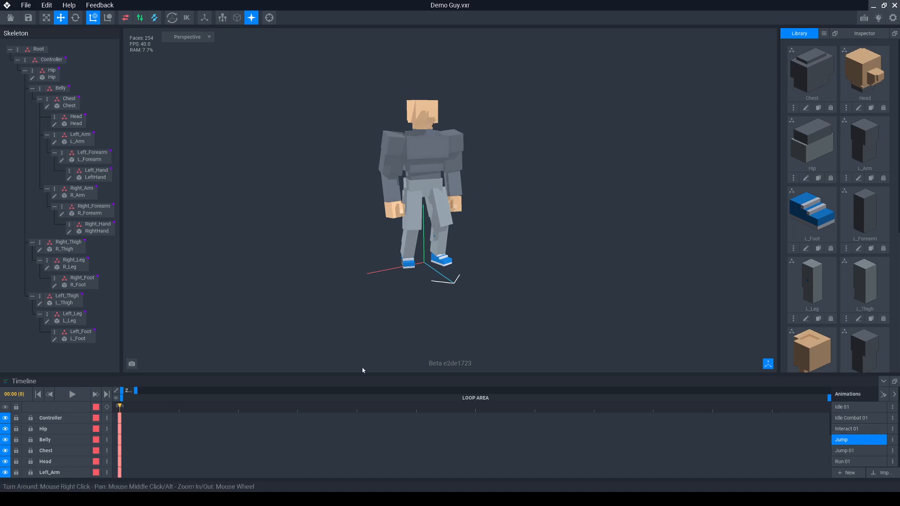
Reset the rotation of the Hip bone in the Jump animation.
right_drag(526, 191, 531, 203)
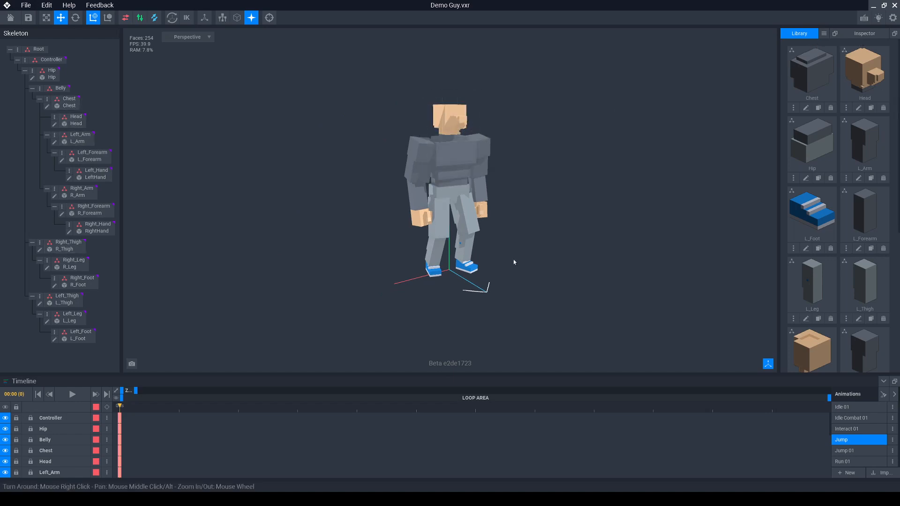
click(864, 33)
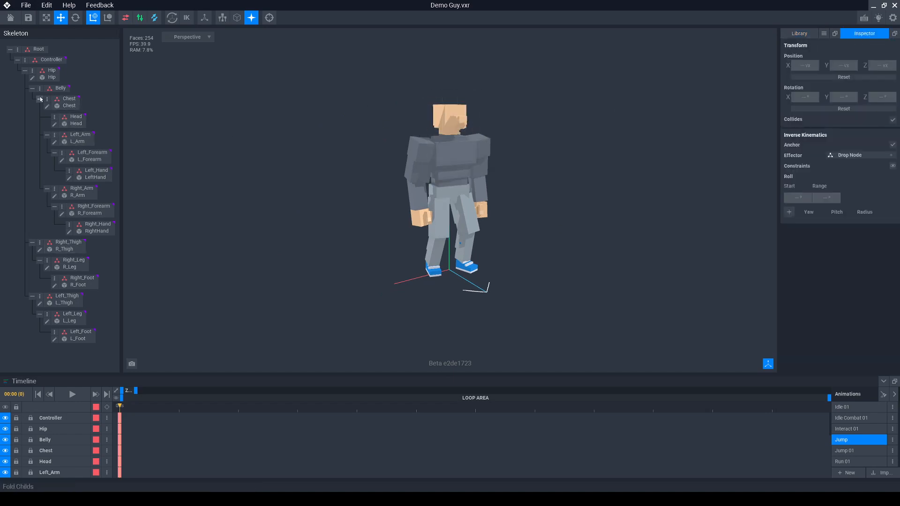
click(50, 70)
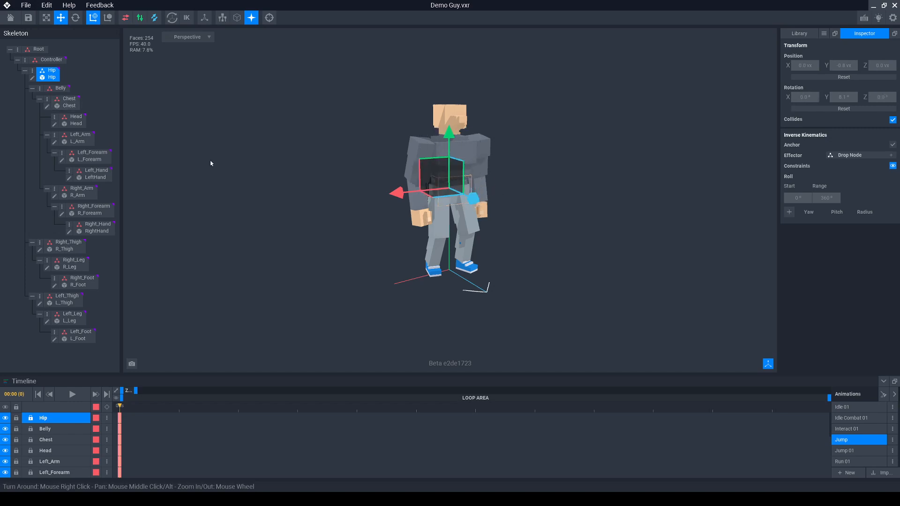
click(222, 17)
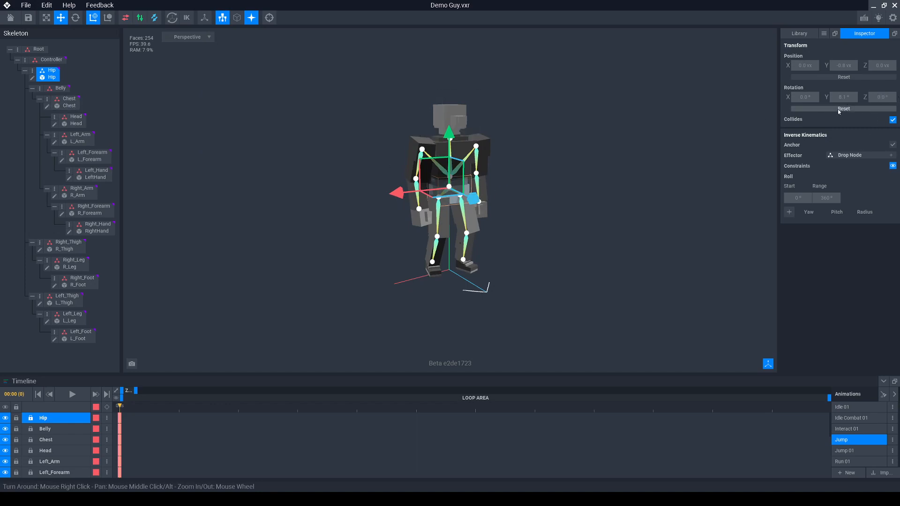
click(224, 19)
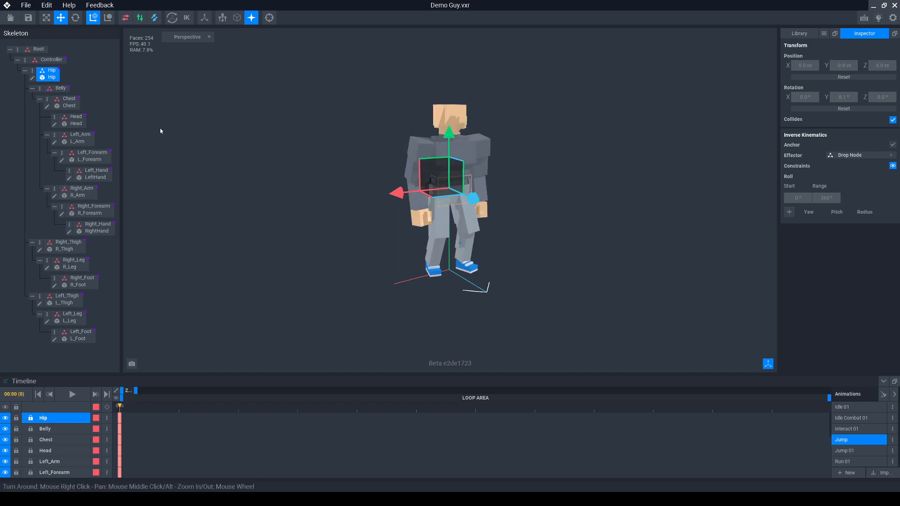
click(843, 112)
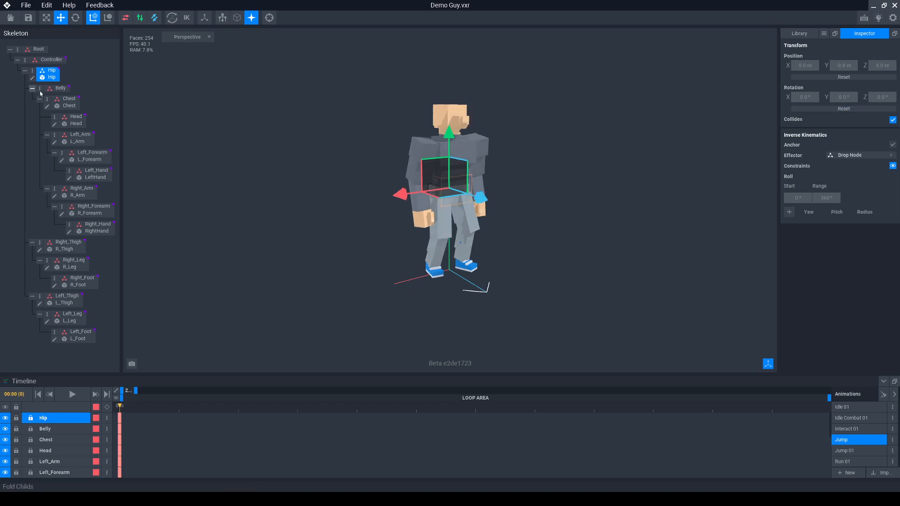
Reset the rotation of the Chest and Head bones.
click(57, 89)
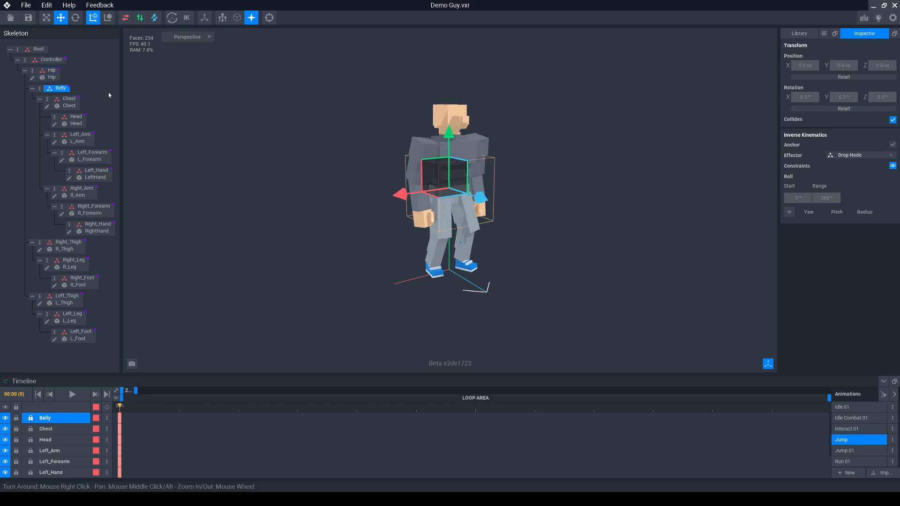
click(66, 99)
click(888, 109)
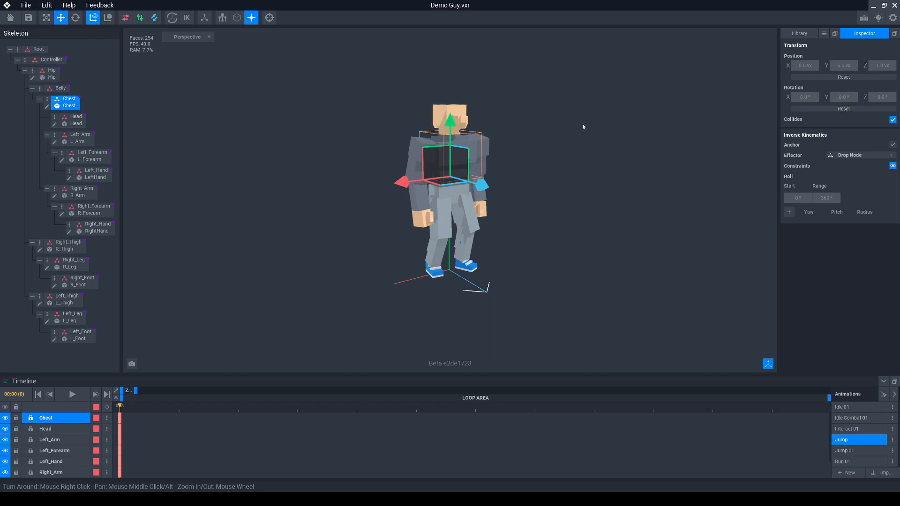
click(65, 117)
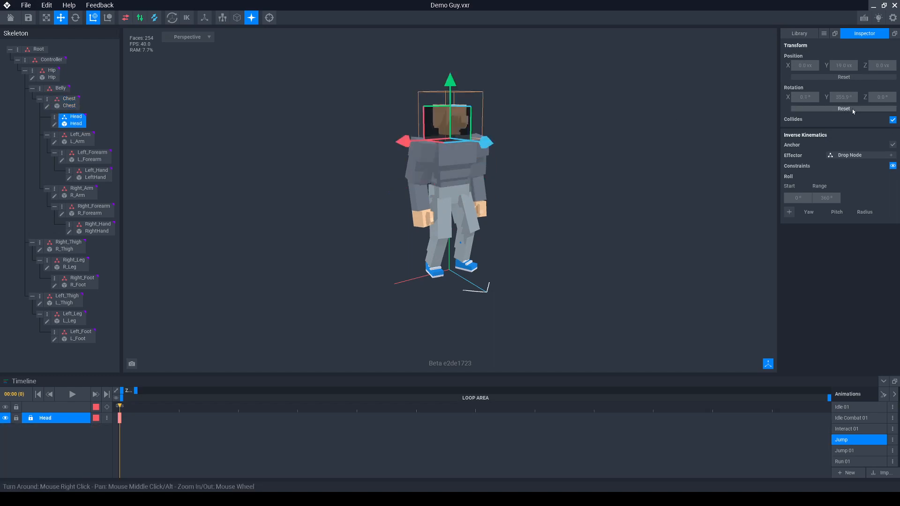
click(843, 108)
Reset the rotation of the Left_Arm, Left_Forearm and Left_Hand bones.
click(81, 136)
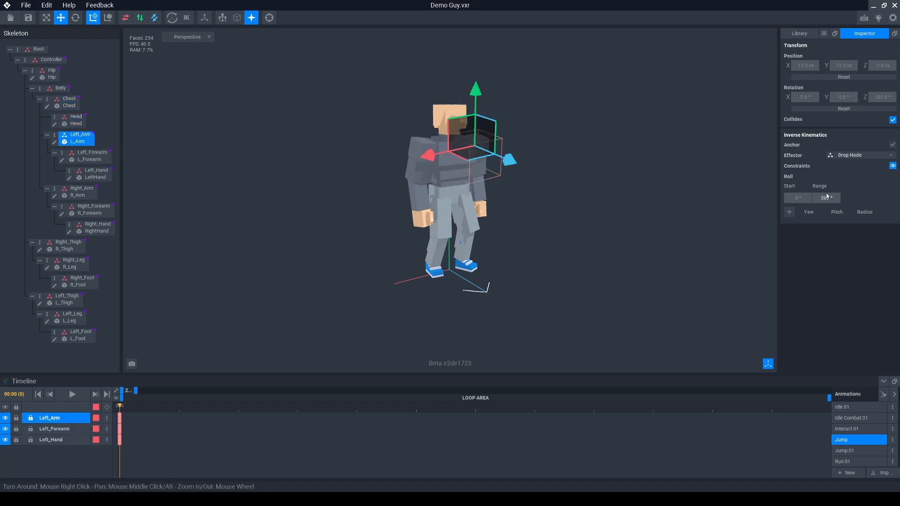
click(843, 108)
click(90, 155)
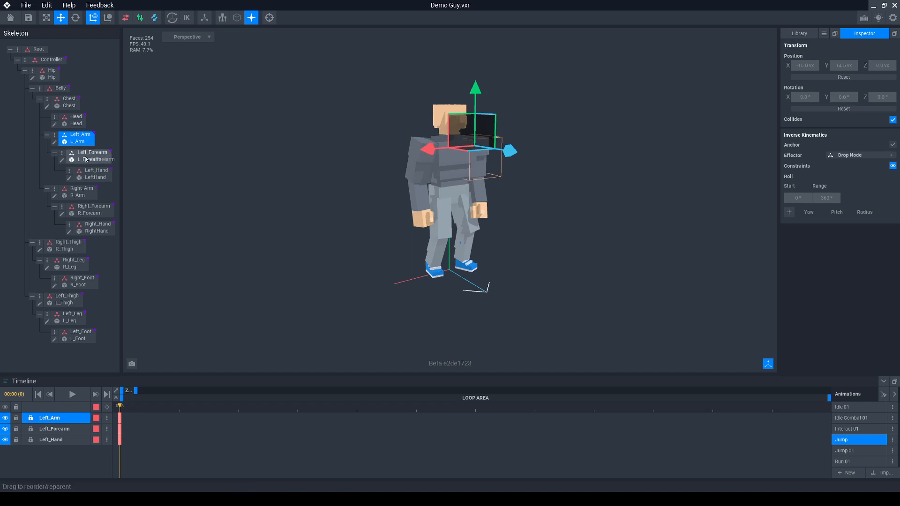
click(853, 109)
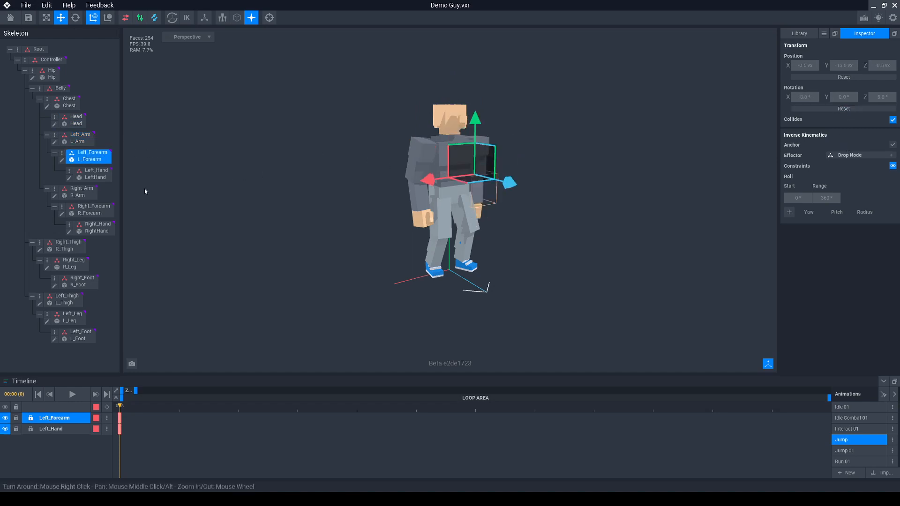
click(93, 173)
click(835, 109)
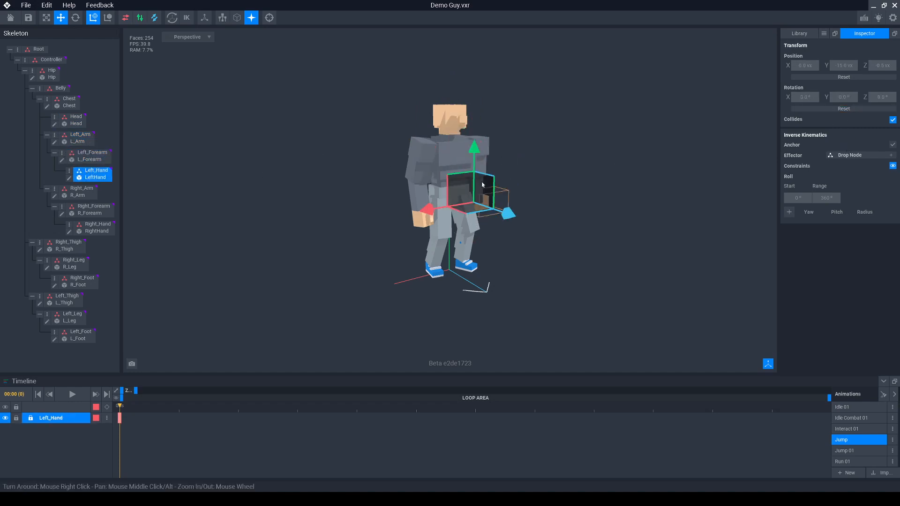
Reset the rotation of the Right_Arm, Right_Forearm and Right_Hand bones.
click(80, 190)
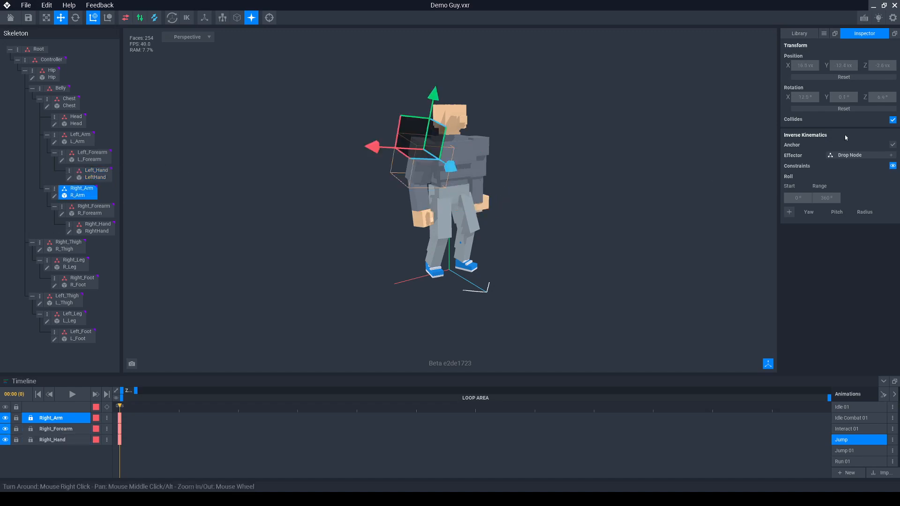
click(843, 108)
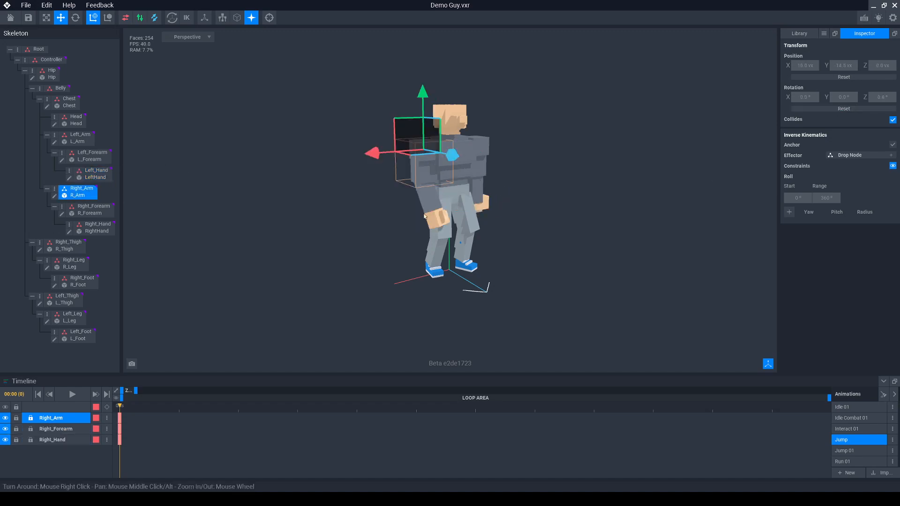
click(84, 213)
click(844, 108)
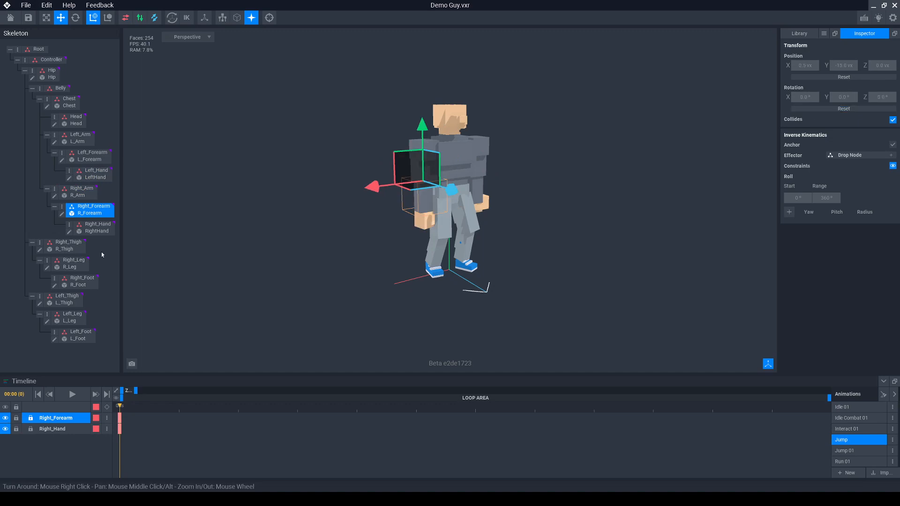
click(97, 230)
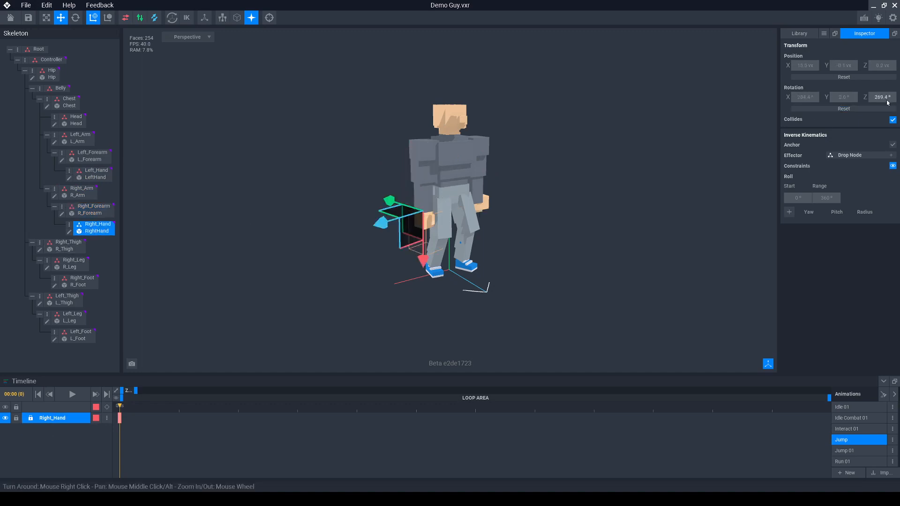
click(848, 108)
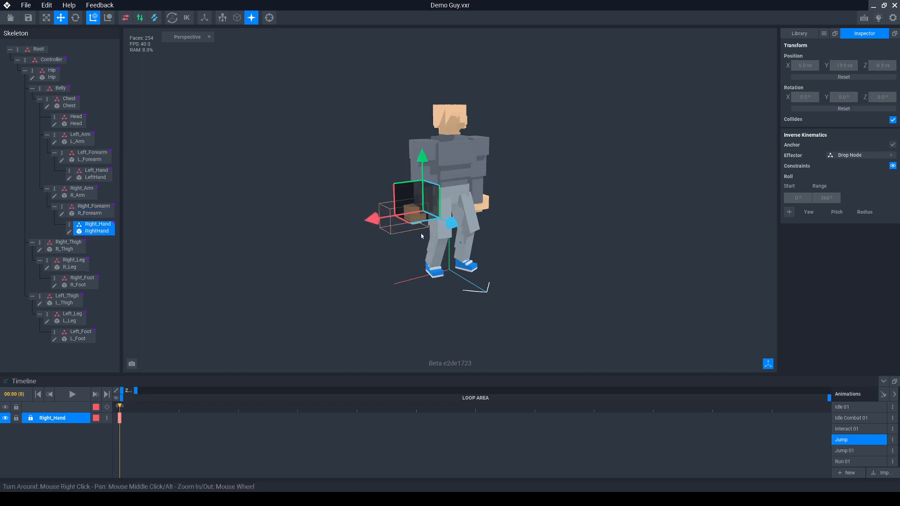
Reset the rotation of the Right_Thigh and Right_Leg bones.
click(65, 244)
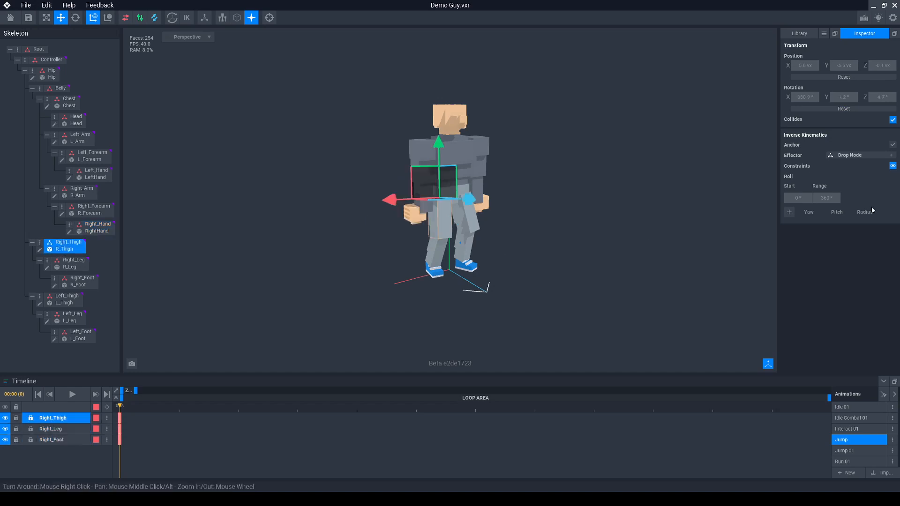
click(850, 109)
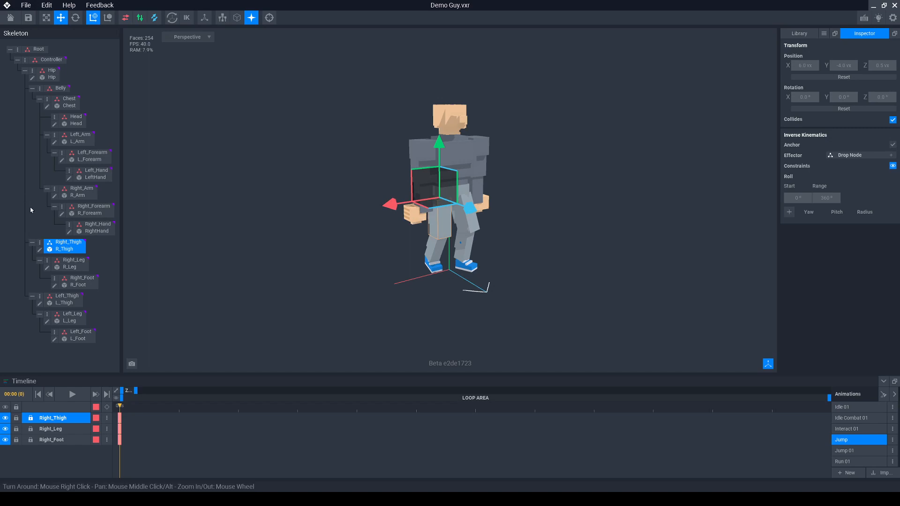
click(71, 262)
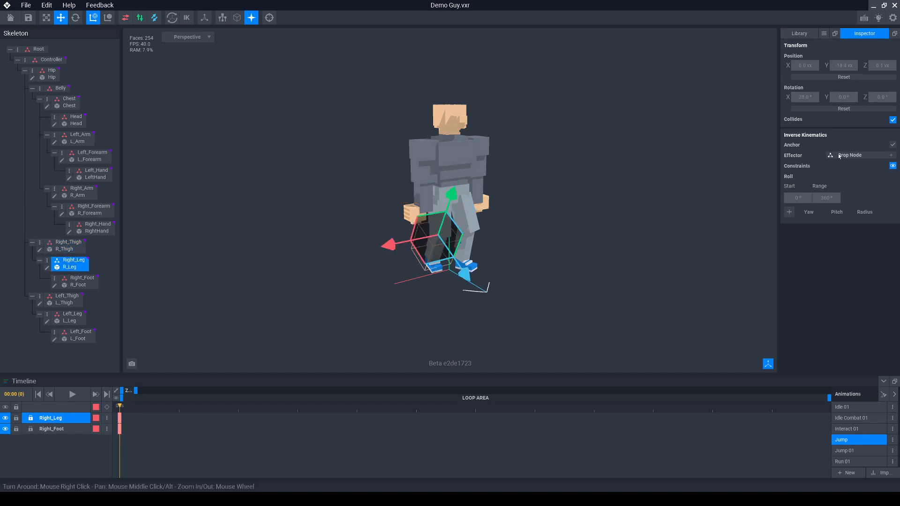
click(862, 109)
right_drag(461, 153, 224, 199)
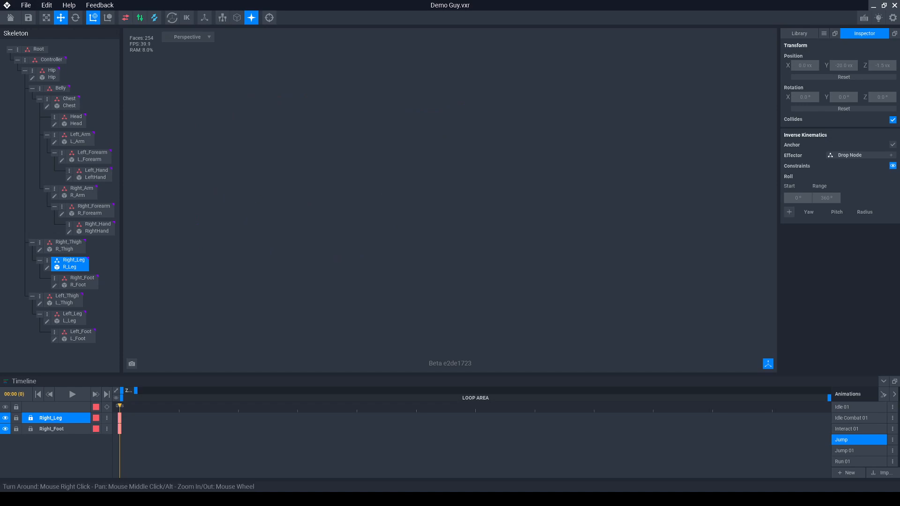
key(f)
scroll(514, 180, down, 5)
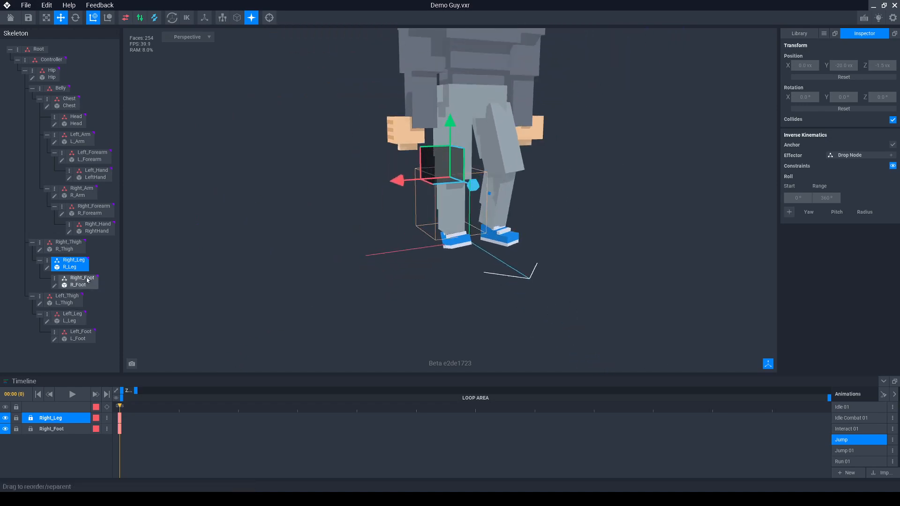
Reset the rotation of the Right_Foot, Left_Thigh, Left_Leg and Left_Foot bones.
click(87, 280)
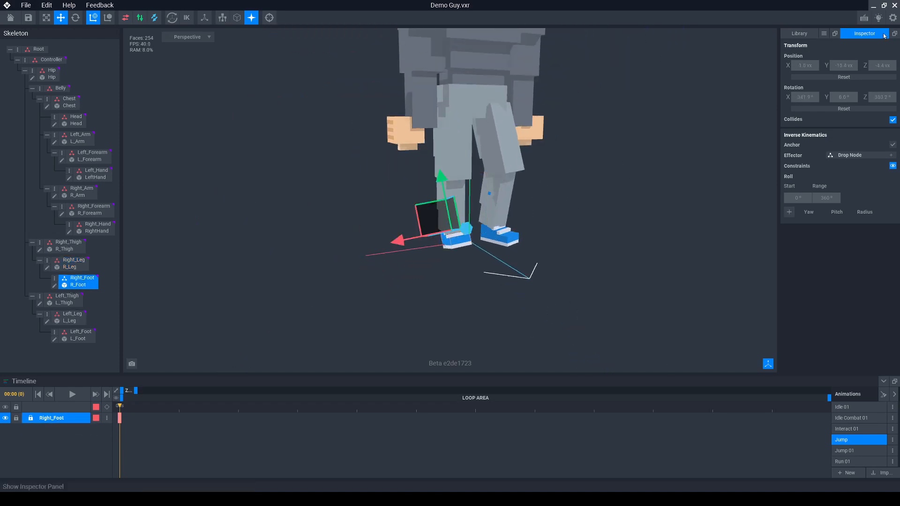
click(846, 110)
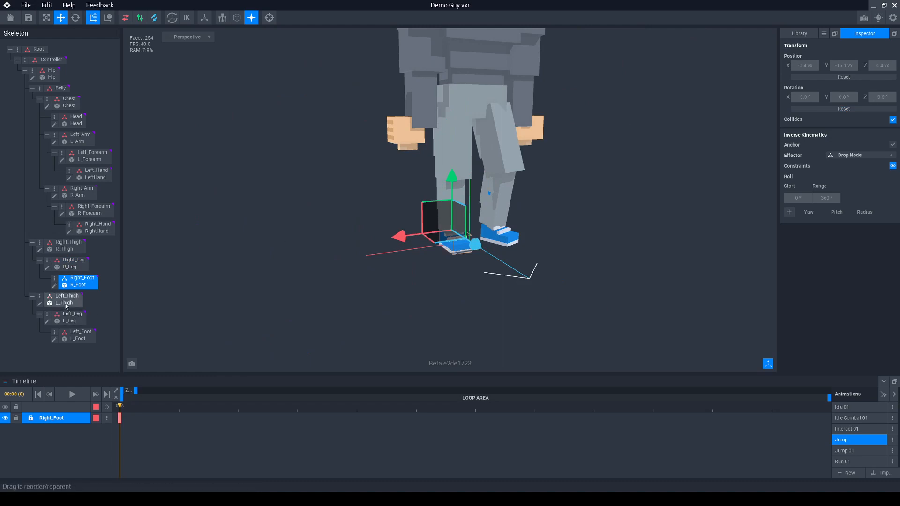
click(66, 304)
click(854, 109)
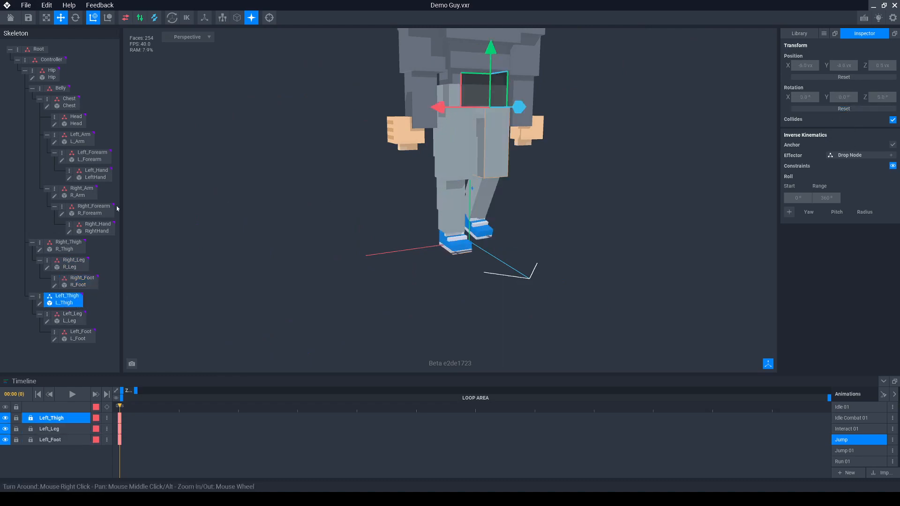
click(70, 317)
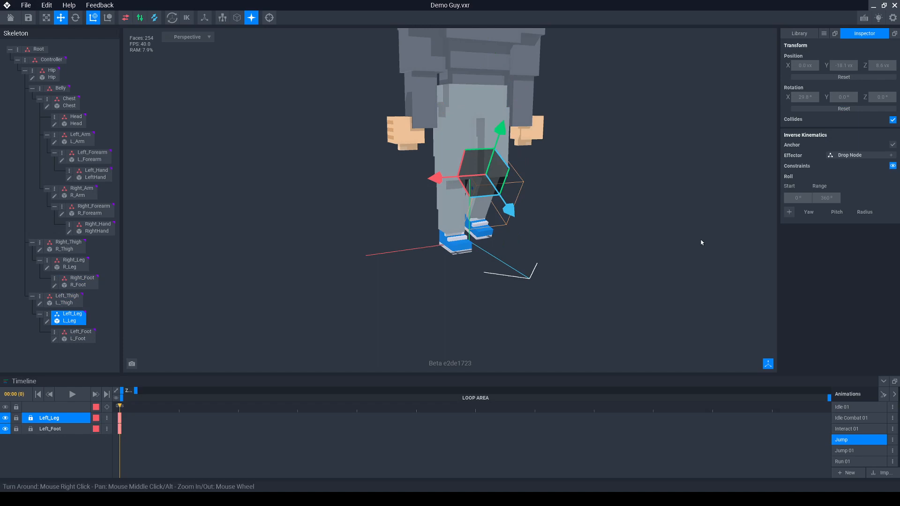
click(859, 108)
click(76, 334)
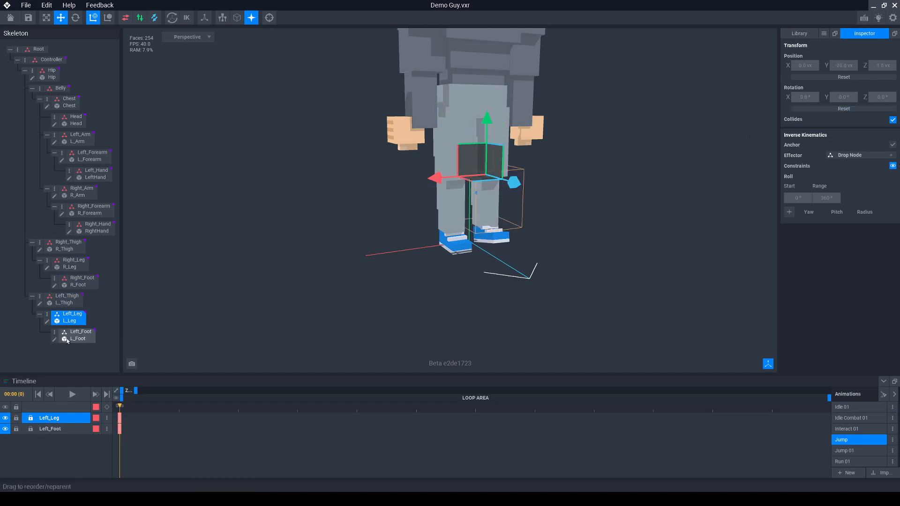
click(852, 111)
scroll(591, 173, down, 5)
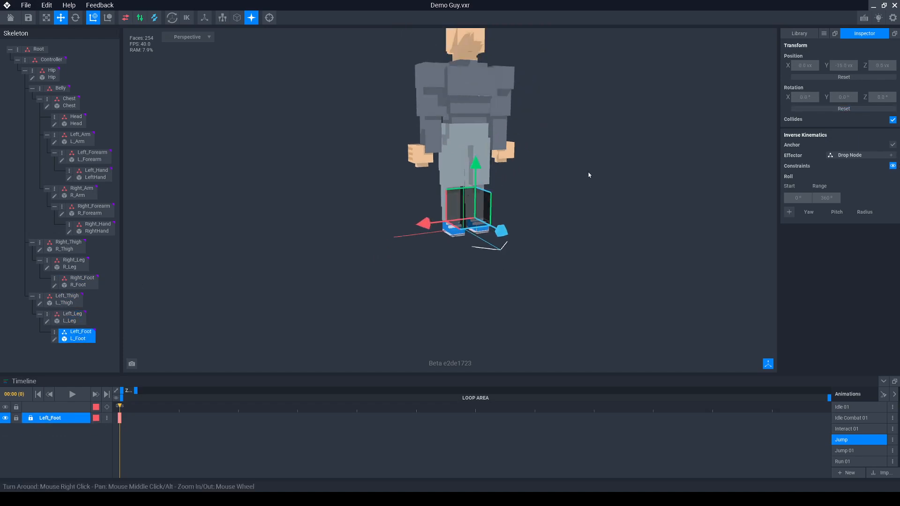
click(581, 179)
right_drag(576, 176, 623, 181)
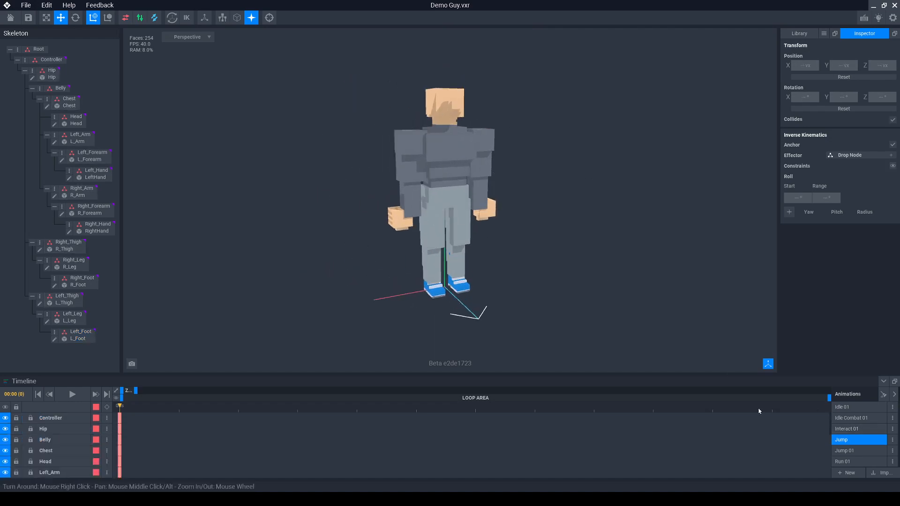
Undo all the bone rotation resets in the Jump animation, back to the original standing pose.
key(ctrl+z)
key(ctrl+z)
key(ctrl+z)
key(ctrl+z)
key(ctrl+z)
key(ctrl+z)
key(ctrl+z)
key(ctrl+z)
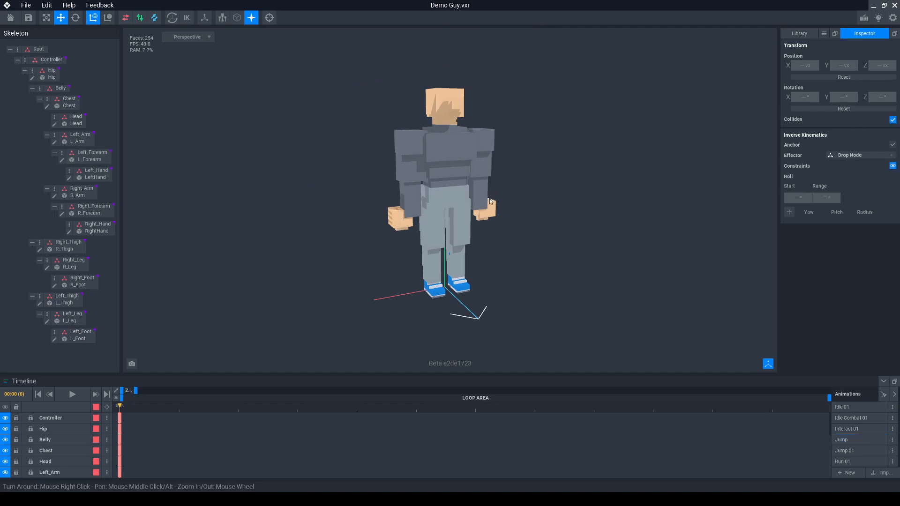
key(ctrl+z)
key(ctrl+z)
key(ctrl+z)
key(ctrl+z)
key(ctrl+z)
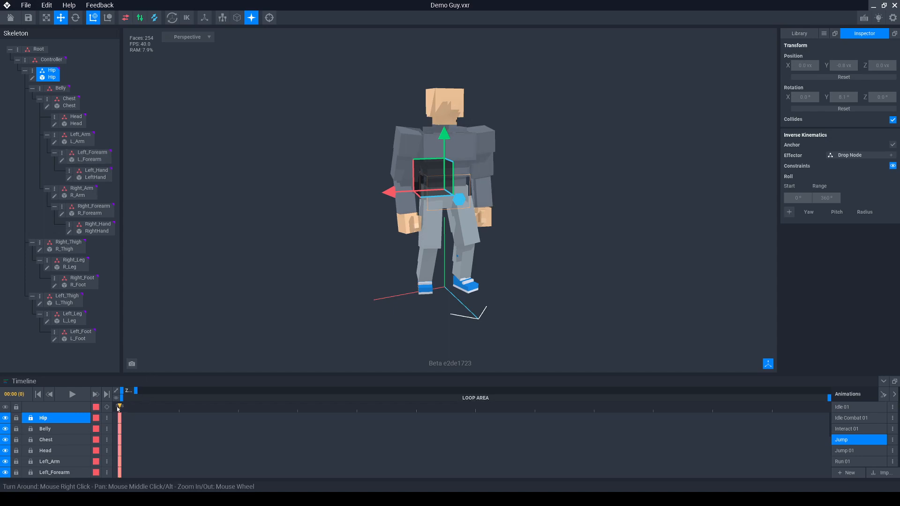
Shorten the timeline's loop area to about half a second and widen the zoom area to show just over three seconds.
drag(143, 407, 564, 421)
drag(135, 391, 162, 391)
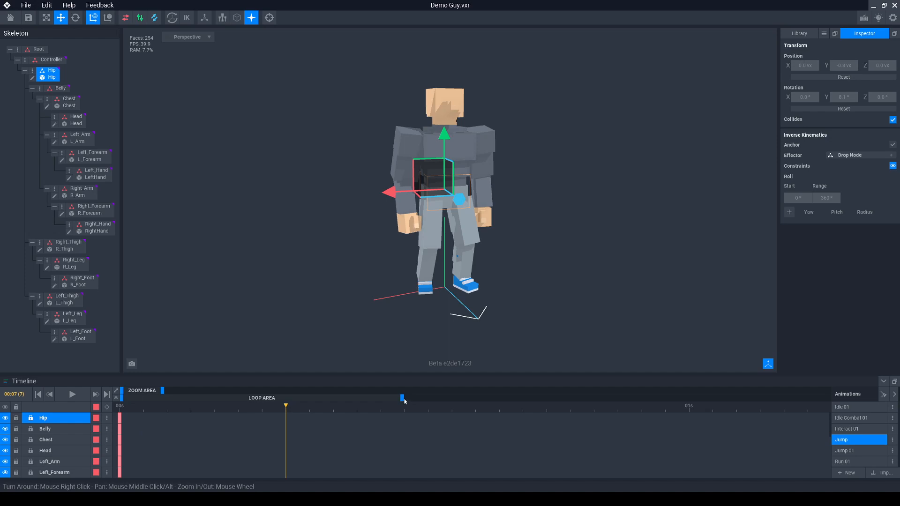
mouse_move(403, 401)
mouse_down()
mouse_move(347, 398)
mouse_move(408, 401)
mouse_up()
drag(163, 393, 248, 391)
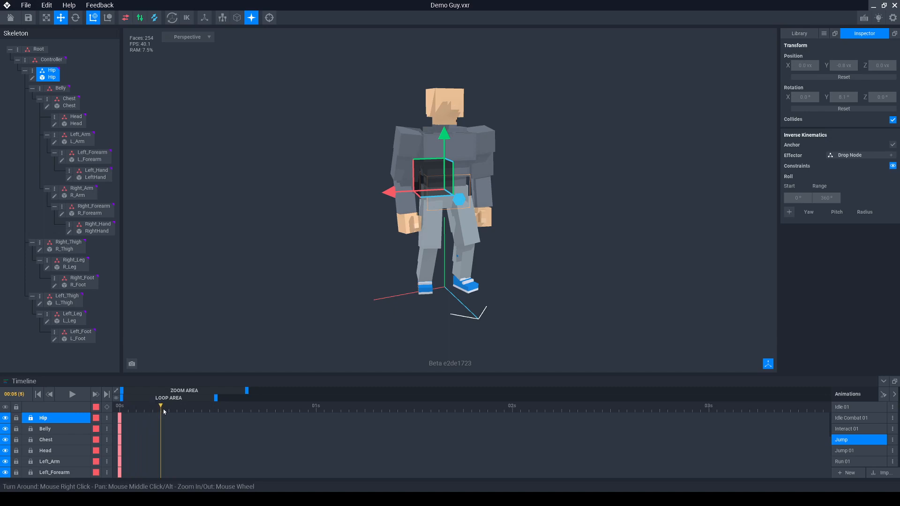
At frame 7, lower the Hip bone and tilt it forward about its X axis for the crouch.
drag(164, 409, 169, 408)
drag(161, 406, 199, 412)
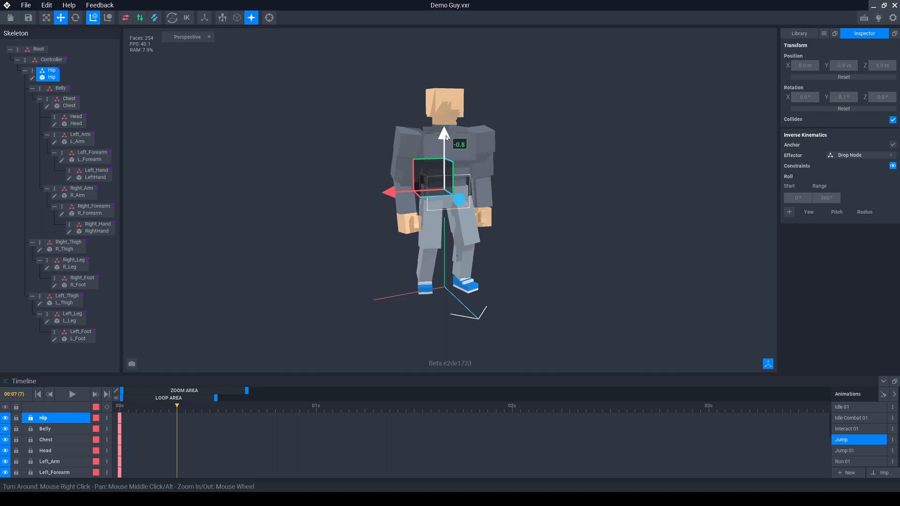
drag(445, 136, 448, 158)
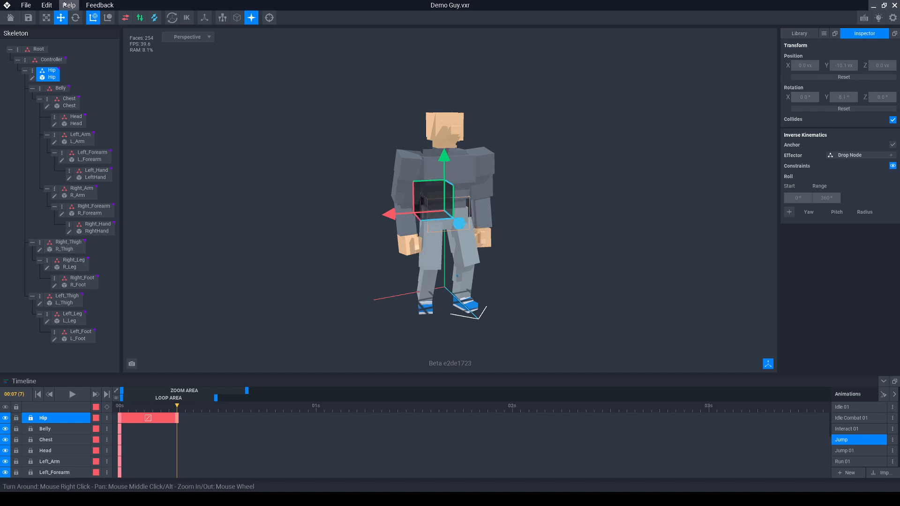
click(76, 17)
drag(454, 189, 457, 200)
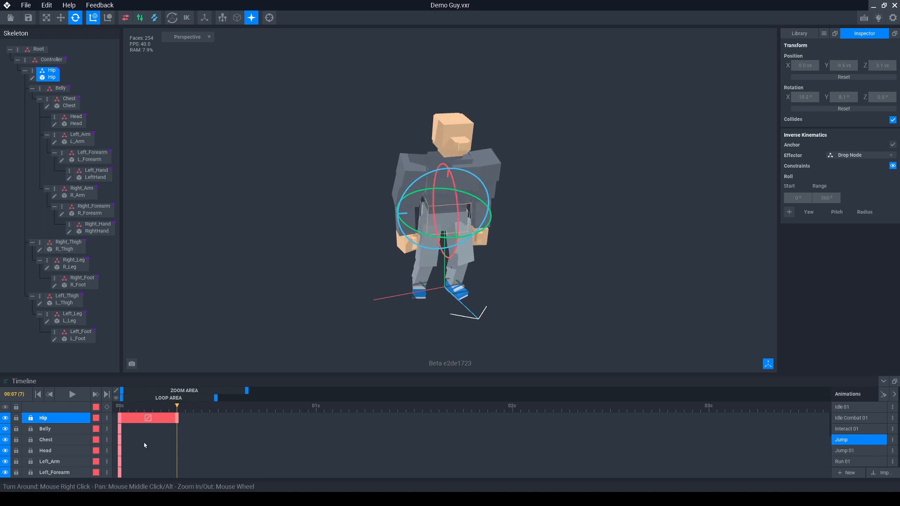
At frame 7, swing the Right_Thigh forward and bend the Right_Leg backward at the knee.
click(427, 259)
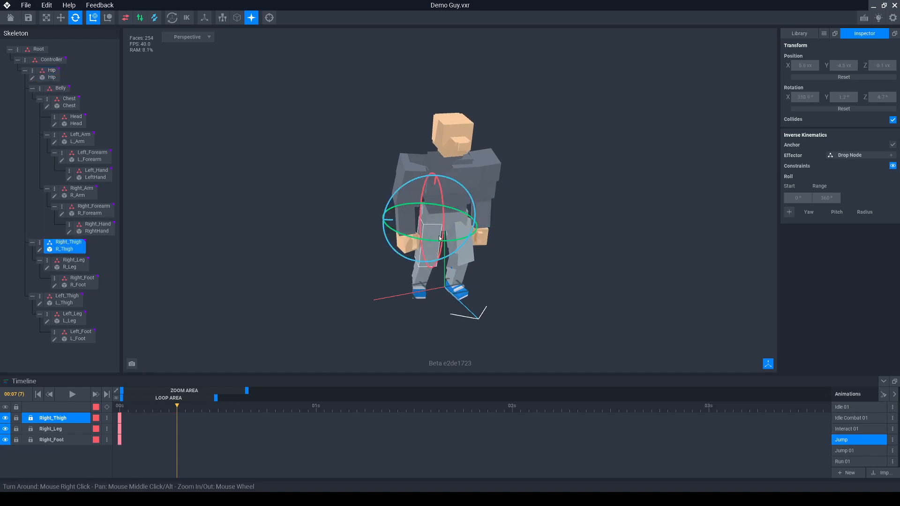
drag(442, 234, 448, 171)
click(437, 286)
drag(447, 281, 446, 275)
Rotate the Right_Foot about its X axis to bring the sole closer to level with the ground.
scroll(397, 305, up, 5)
scroll(377, 281, down, 3)
right_drag(381, 288, 368, 286)
middle_drag(368, 284, 368, 284)
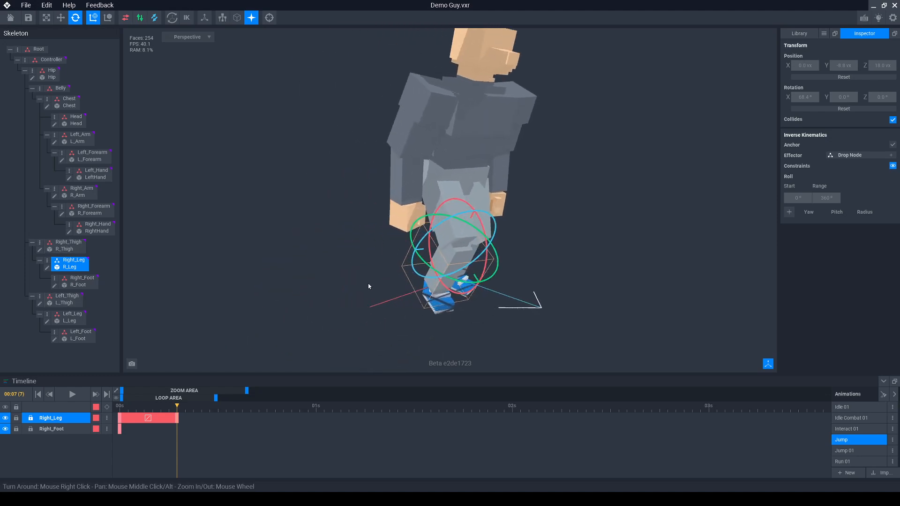
click(431, 311)
drag(458, 298, 457, 271)
Raise the Right_Thigh further forward and bend the Right_Leg further back to deepen the right side's crouch.
click(466, 224)
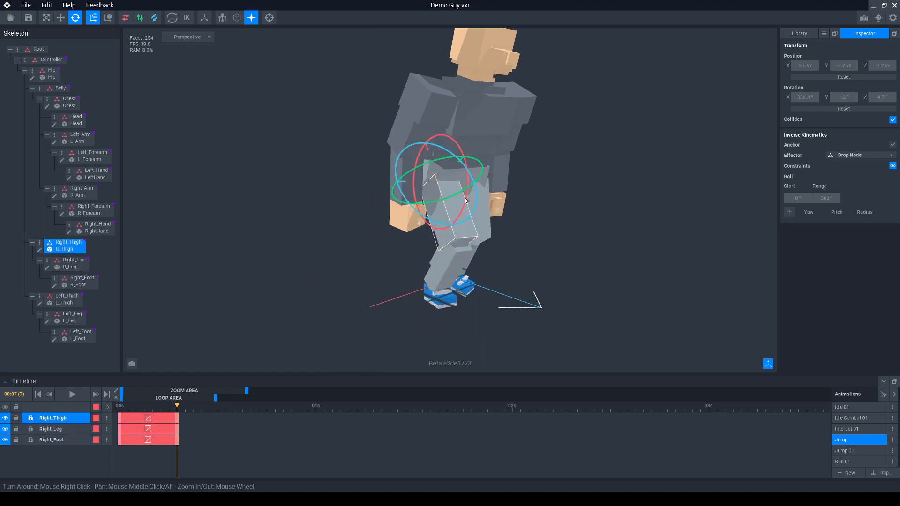
drag(462, 203, 469, 195)
click(466, 244)
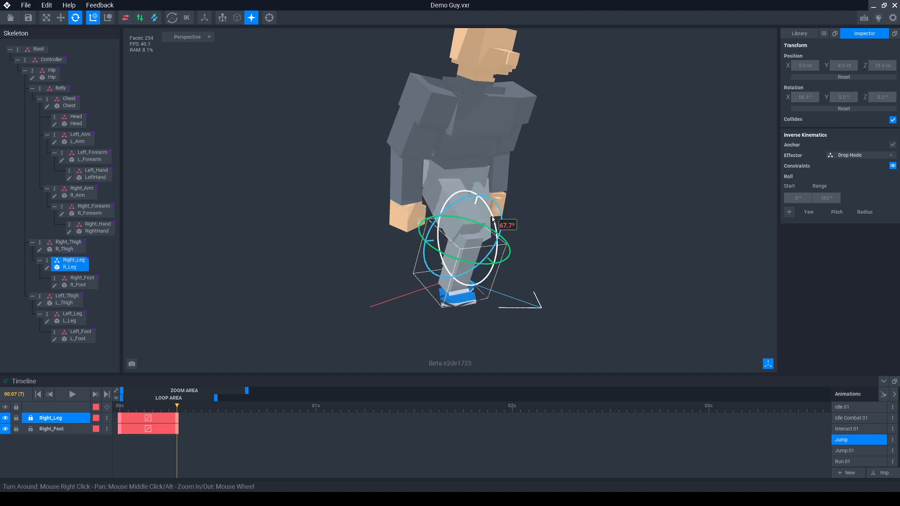
drag(492, 218, 509, 231)
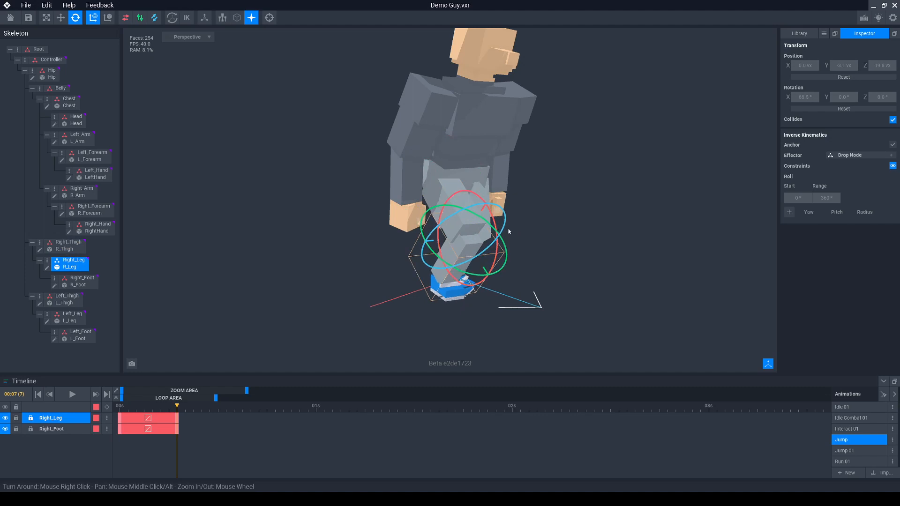
Swing the Left_Thigh forward about its X axis at frame 7.
right_drag(525, 219, 525, 218)
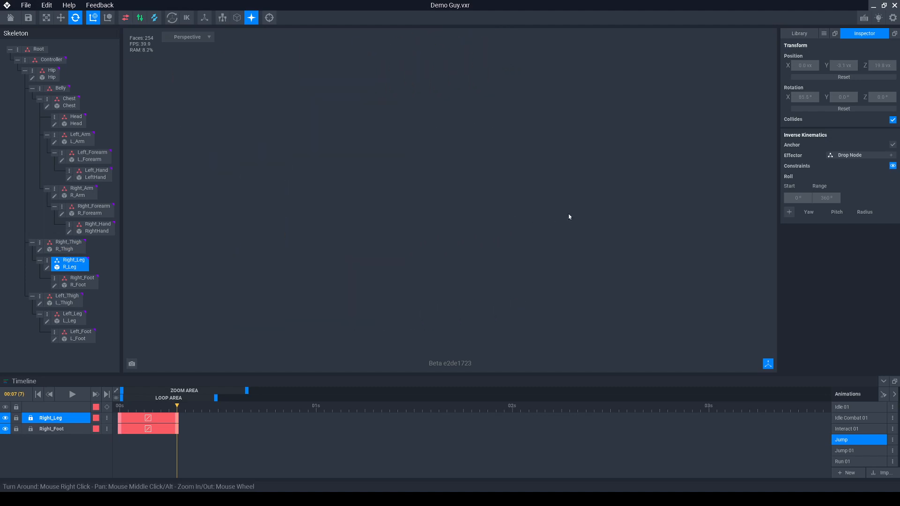
click(517, 66)
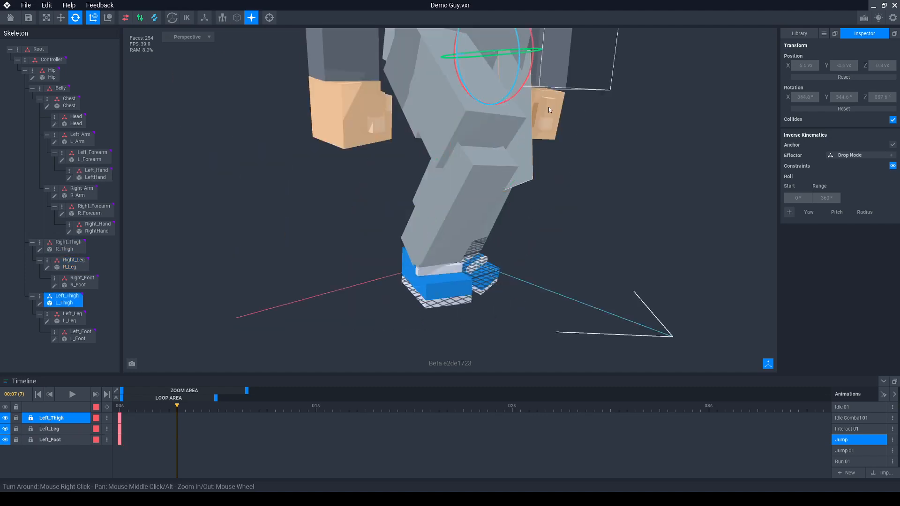
right_drag(556, 125, 549, 157)
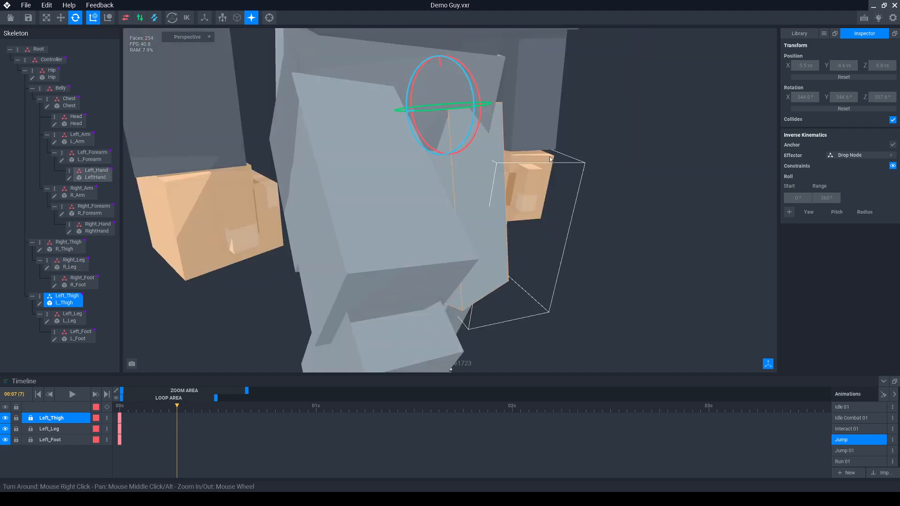
scroll(549, 157, down, 5)
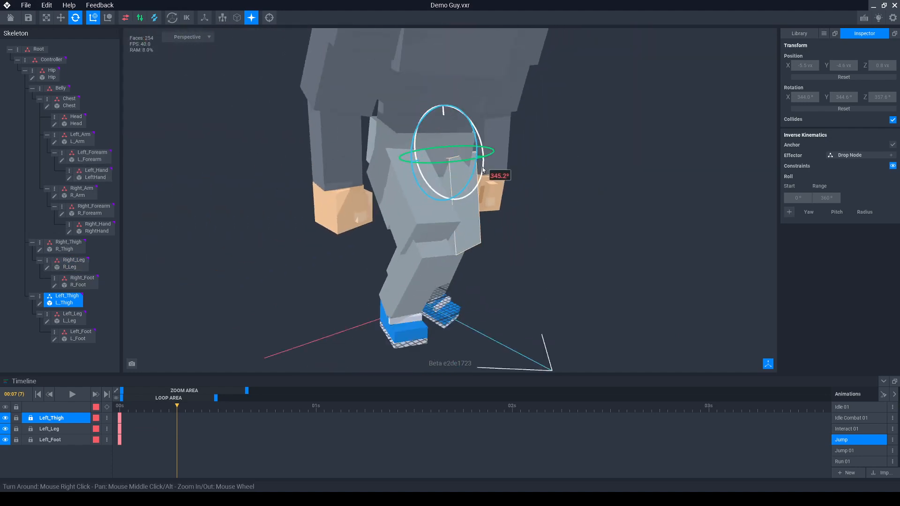
drag(482, 167, 479, 120)
Bend the Left_Leg backward at the knee about its X axis, undoing the first attempt.
click(524, 262)
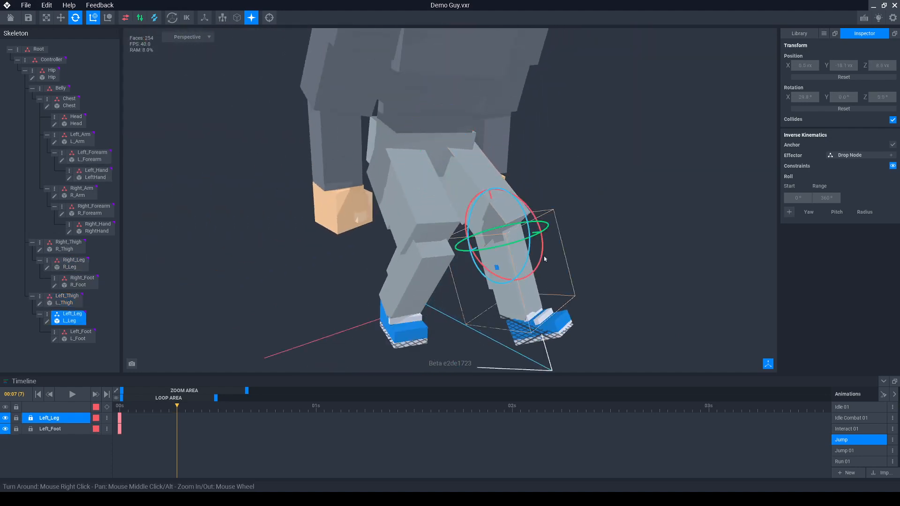
drag(527, 253, 519, 282)
key(ctrl+z)
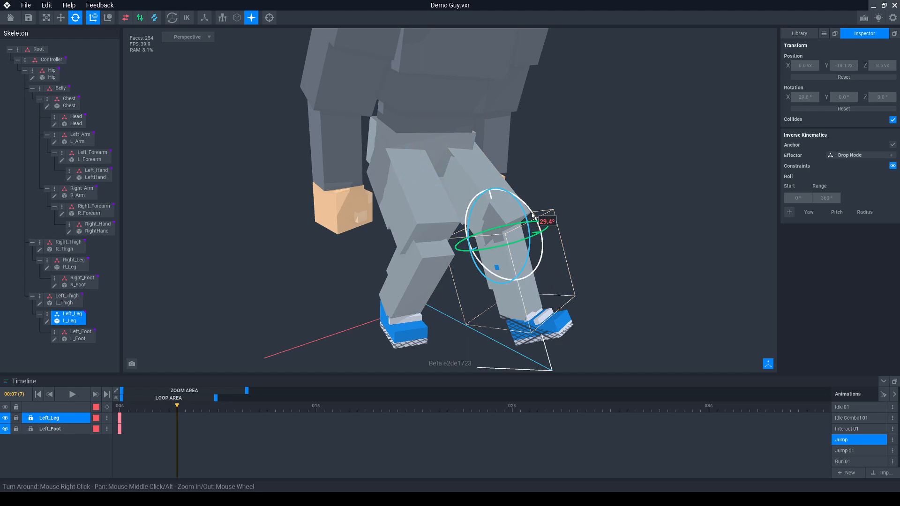
drag(539, 225, 541, 261)
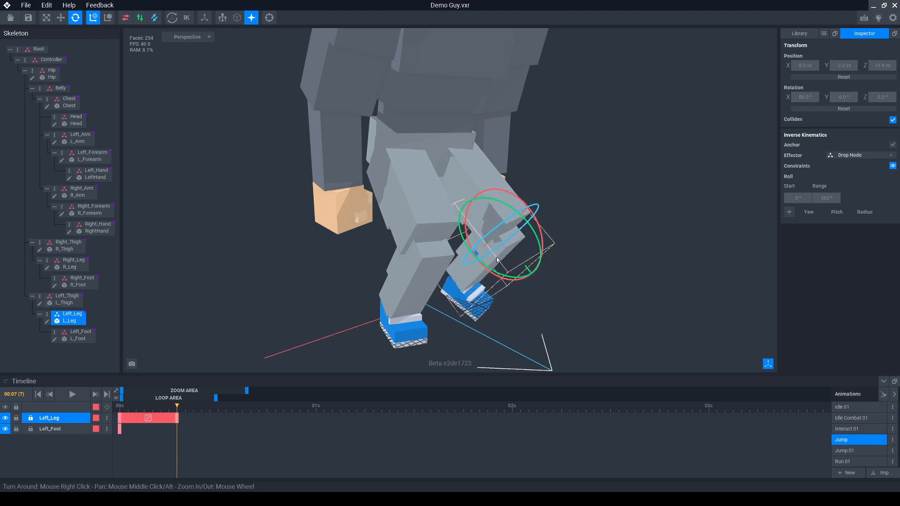
Rotate the Left_Foot about its X axis so the sole is roughly level with the ground.
click(491, 302)
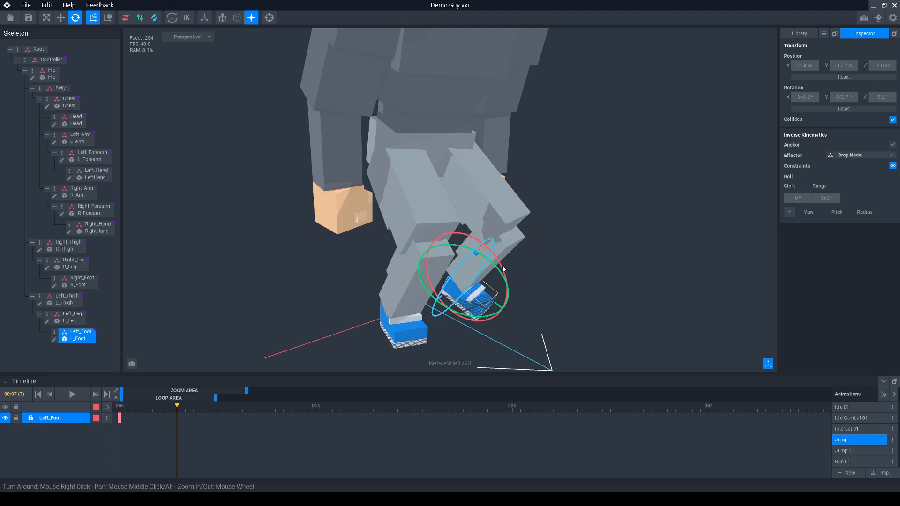
drag(503, 269, 526, 209)
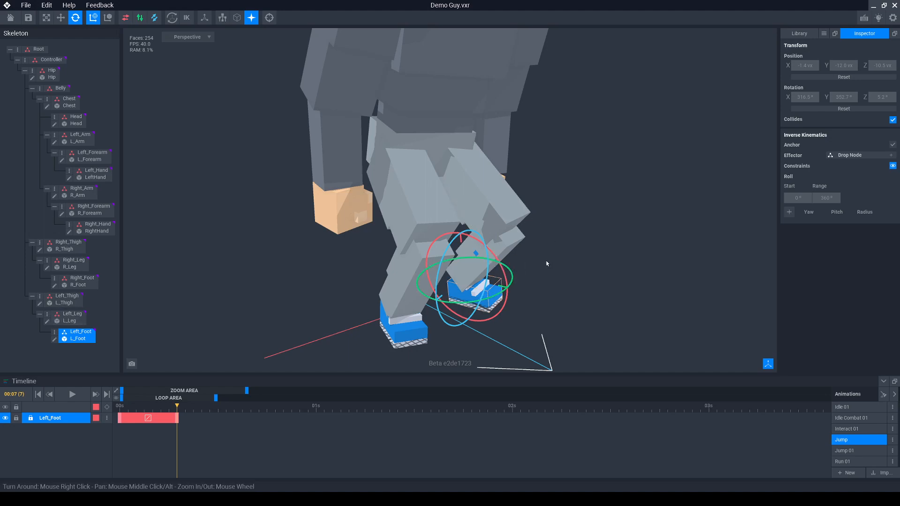
mouse_move(539, 255)
right_down()
mouse_move(544, 263)
mouse_move(534, 258)
right_up()
middle_drag(393, 247, 417, 251)
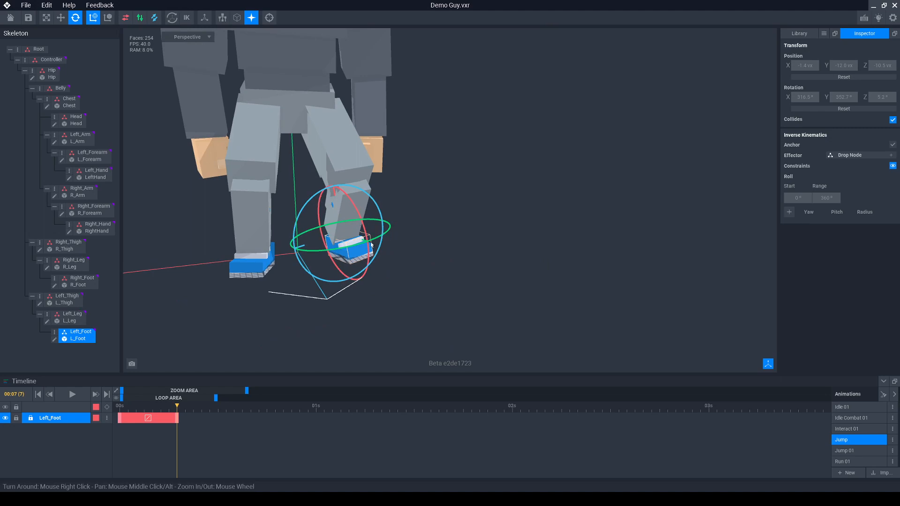
right_drag(384, 198, 450, 192)
scroll(450, 192, down, 3)
middle_drag(434, 79, 464, 178)
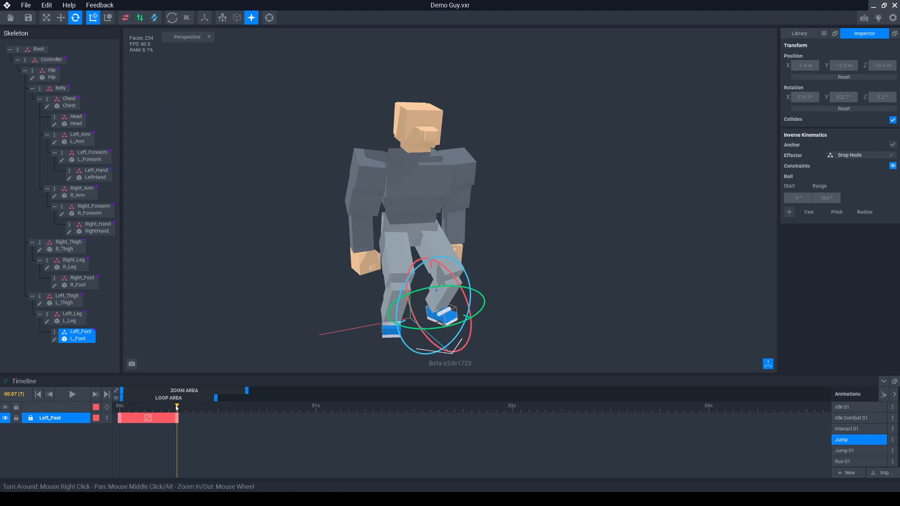
Refine the right side's crouch at frame 7 by adjusting the Right_Thigh, bending the Right_Leg further and rotating the Right_Foot to about 310°.
mouse_move(177, 408)
mouse_down()
mouse_move(121, 406)
mouse_move(178, 406)
mouse_up()
click(390, 253)
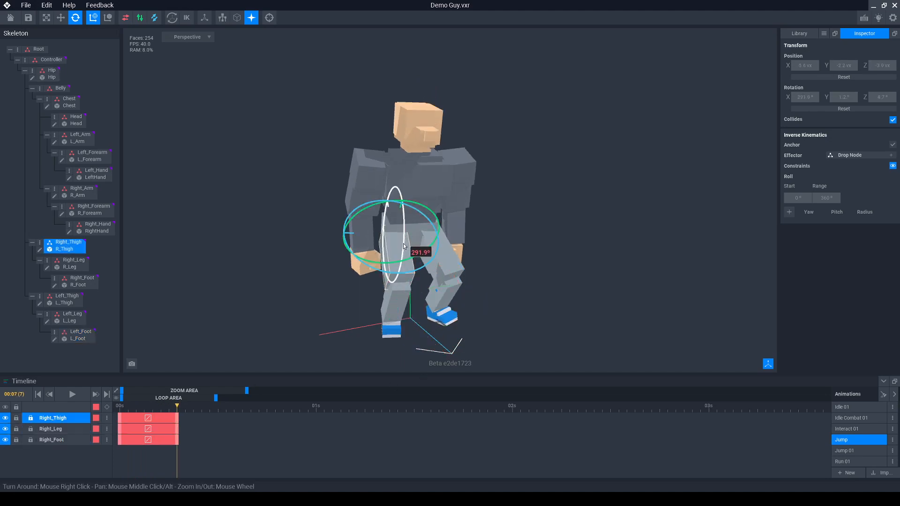
right_drag(385, 270, 391, 253)
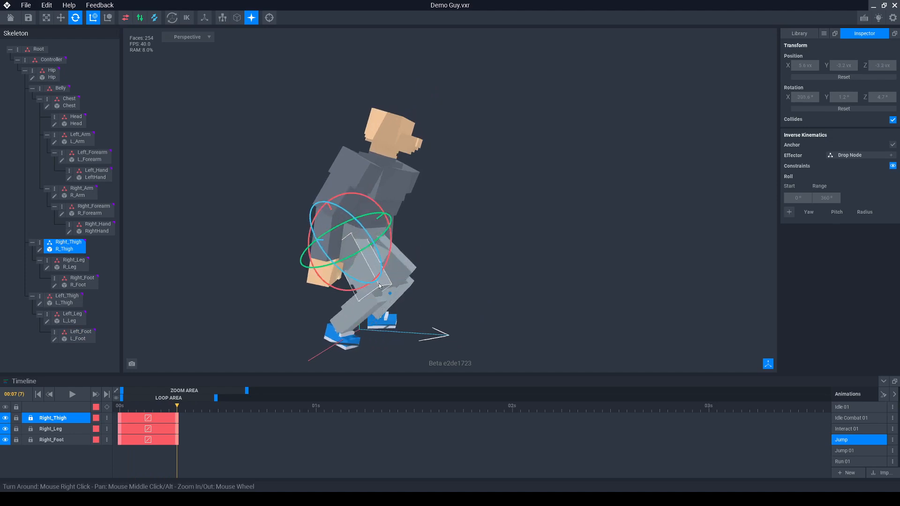
click(371, 309)
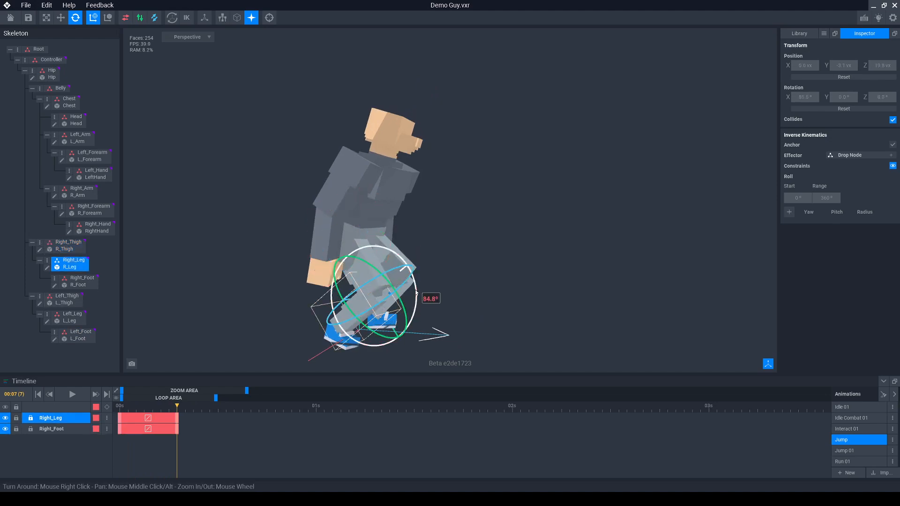
click(349, 331)
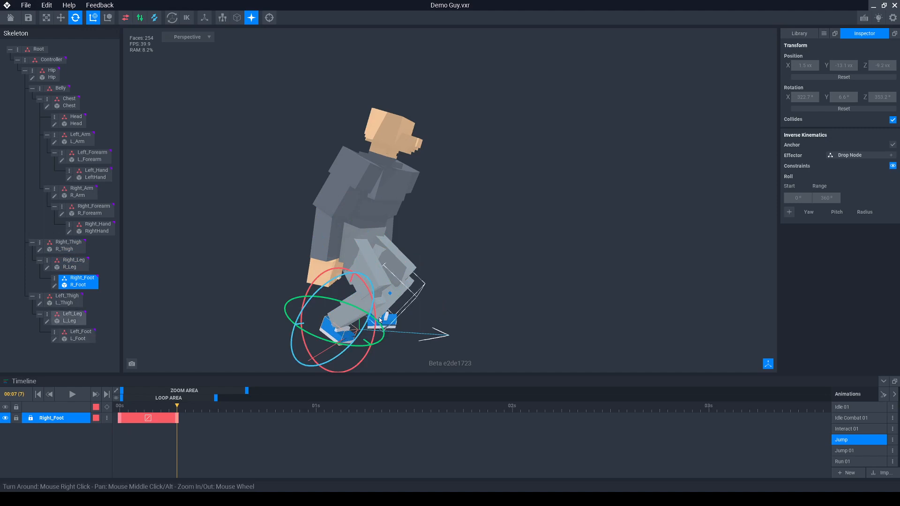
drag(368, 357, 368, 342)
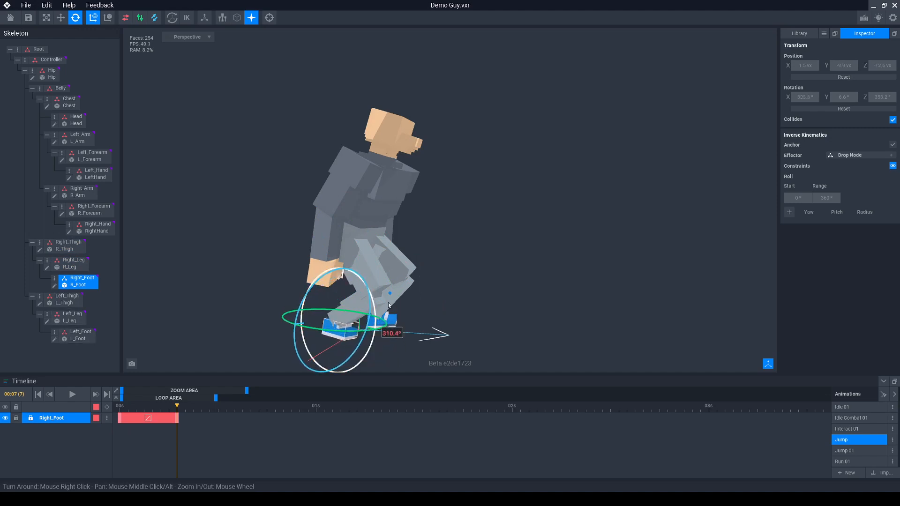
Rotate the Left_Thigh to about 317° about its X axis, then level the Left_Foot with the ground at frame 7.
click(384, 262)
drag(414, 242, 414, 256)
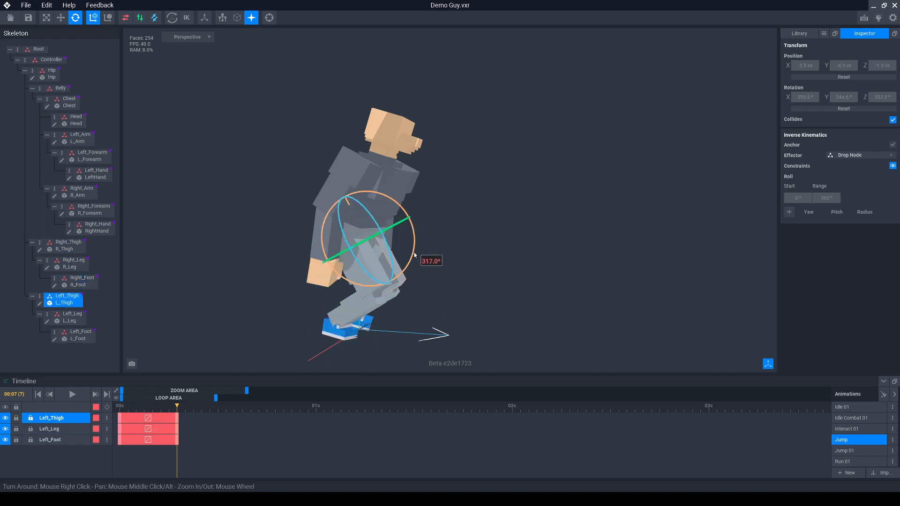
click(369, 321)
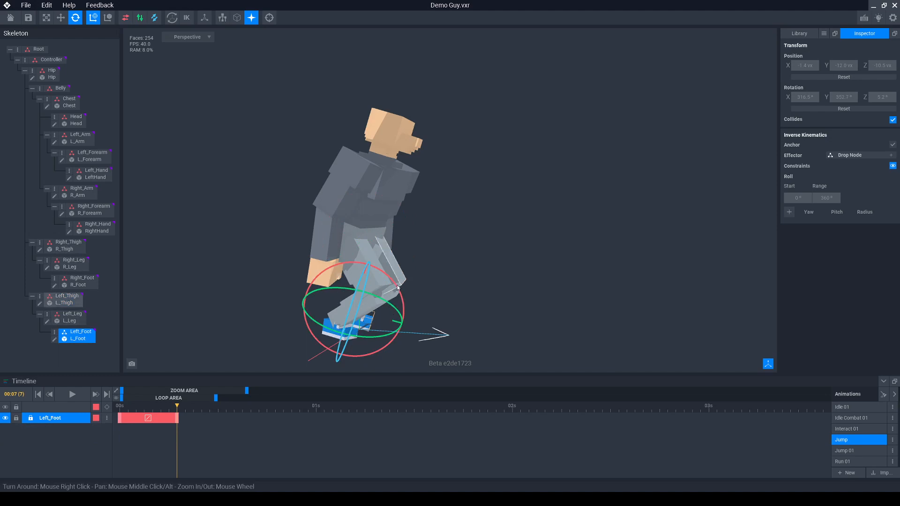
drag(398, 288, 396, 281)
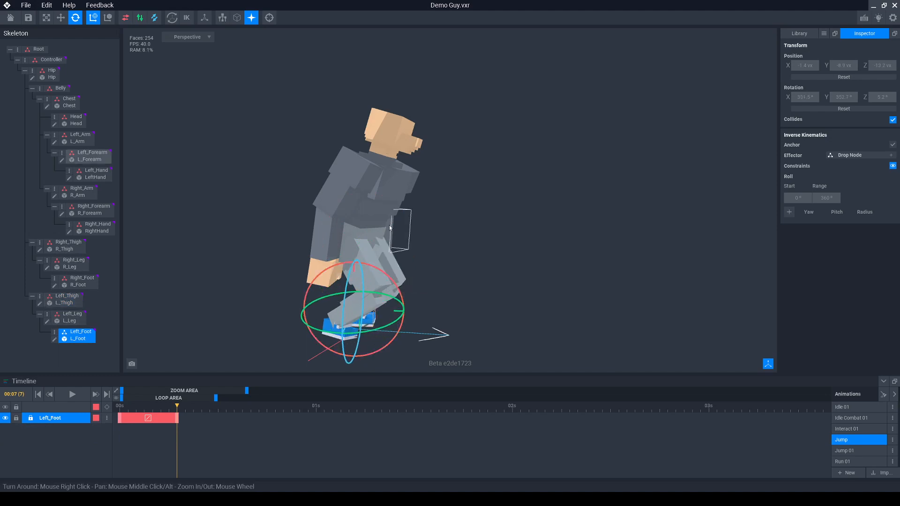
Preview the crouch from the front by scrubbing the animation back to frame 4 and forward to frame 7.
click(389, 207)
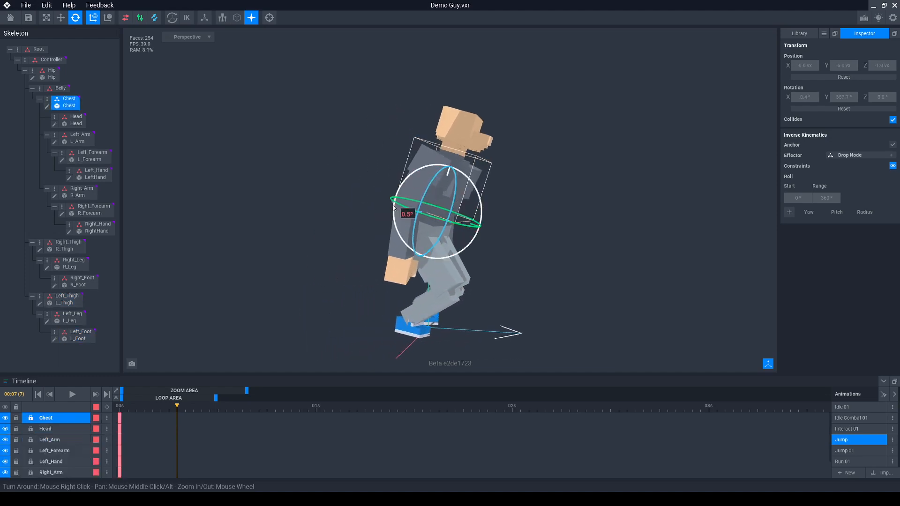
right_drag(393, 206, 501, 210)
right_drag(408, 189, 452, 191)
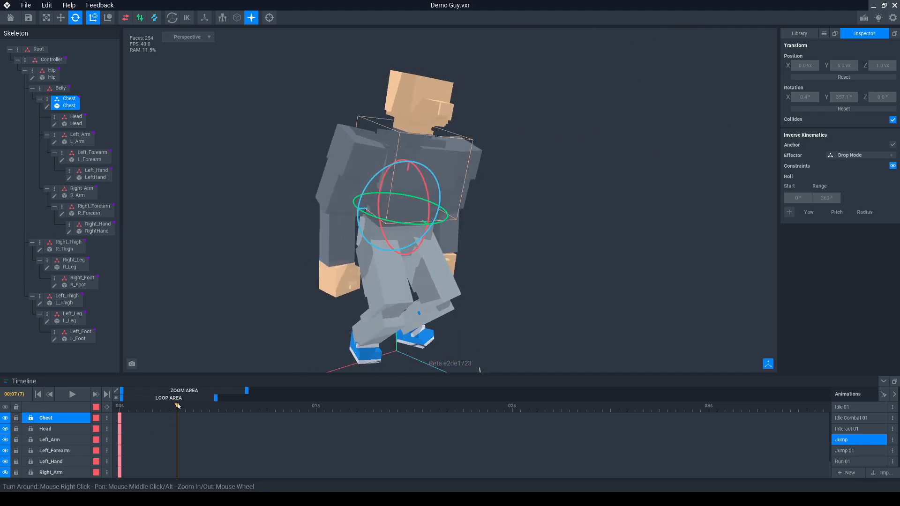
drag(178, 407, 153, 407)
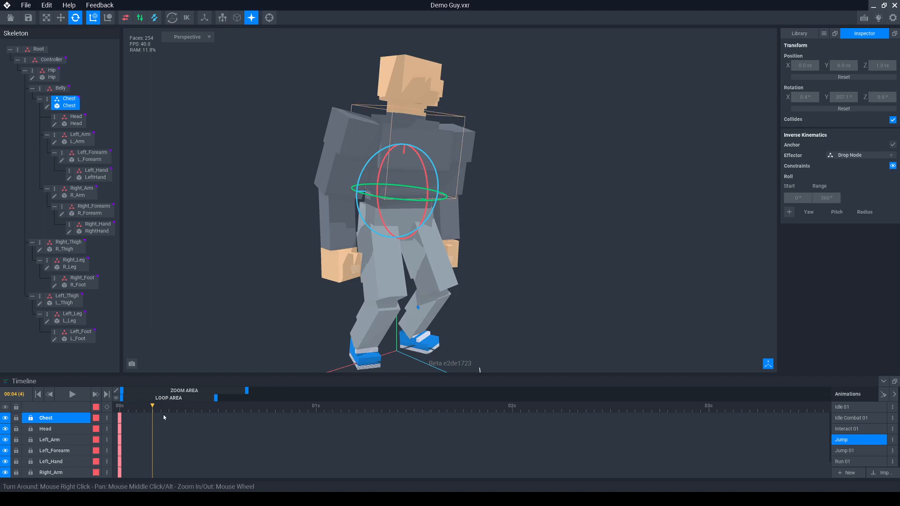
drag(151, 408, 178, 408)
Add keyframes at frame 7 for the Hip and all of its child nodes.
click(365, 343)
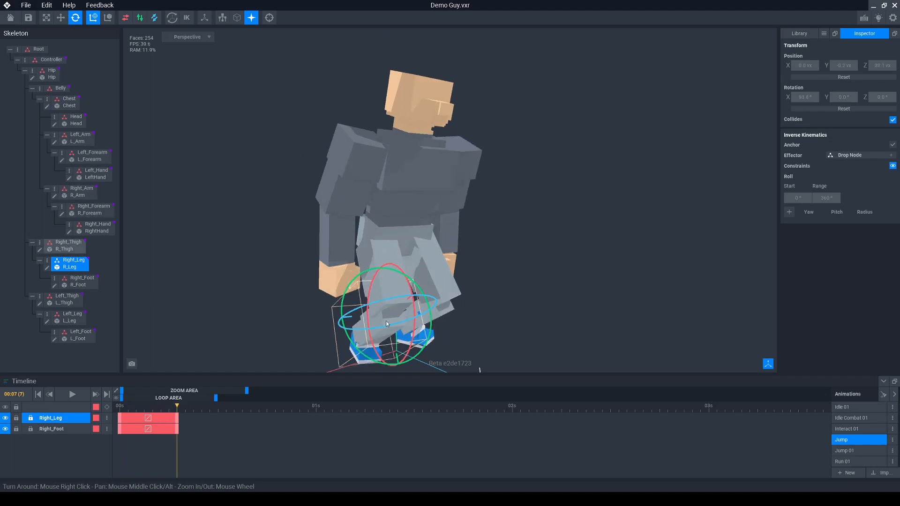
click(411, 235)
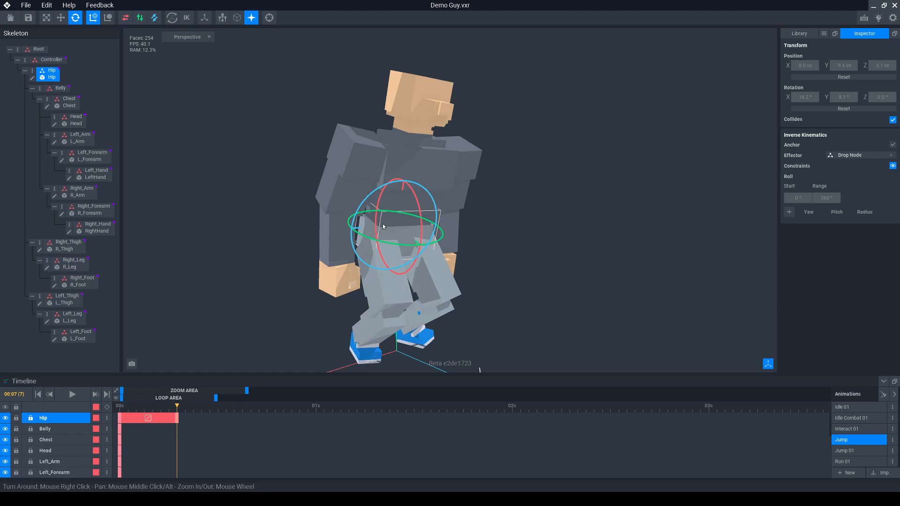
click(51, 60)
click(49, 70)
click(108, 406)
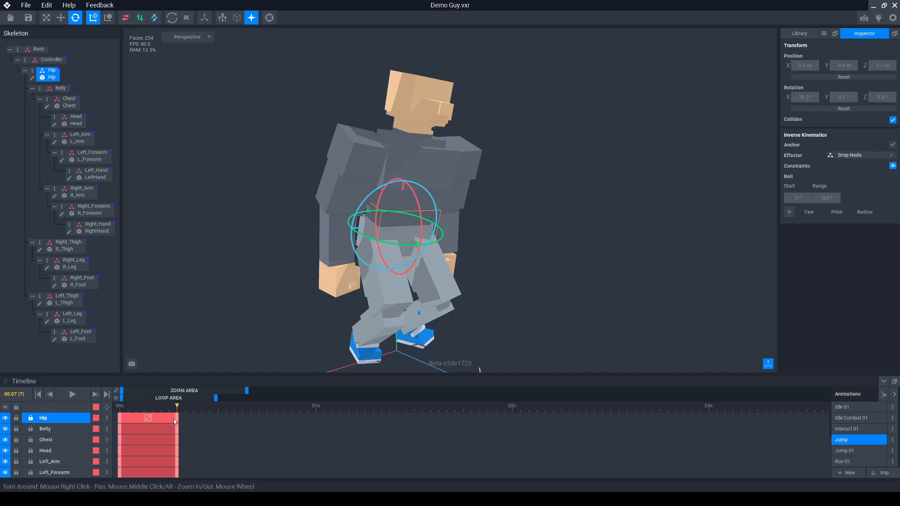
drag(225, 407, 259, 412)
mouse_move(177, 406)
mouse_down()
mouse_move(129, 406)
mouse_move(178, 412)
mouse_up()
Lean the Chest forward about 13° about its X axis and tilt the Head back up at frame 7.
click(435, 164)
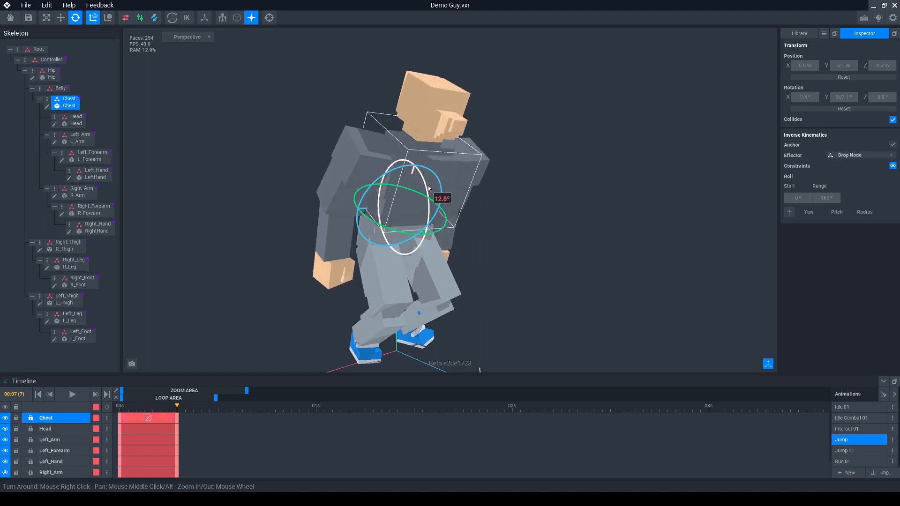
click(458, 105)
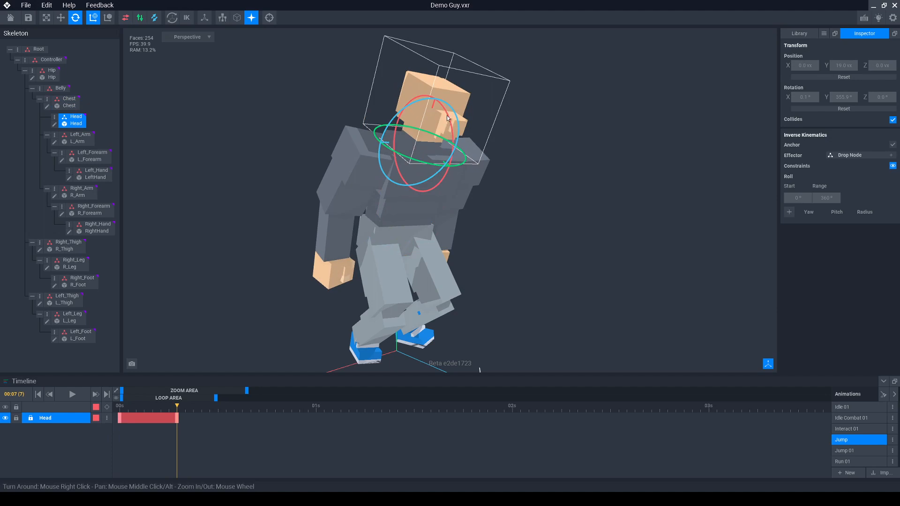
drag(448, 116, 445, 100)
Swing the Right_Arm and the Left_Arm outward away from the torso at frame 7.
click(372, 150)
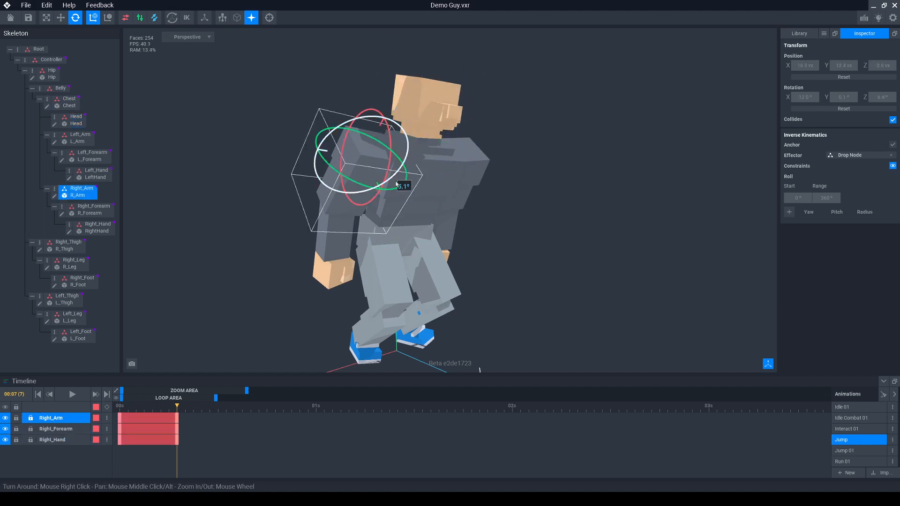
mouse_move(387, 120)
mouse_down()
mouse_move(412, 172)
mouse_move(428, 176)
mouse_move(412, 175)
mouse_up()
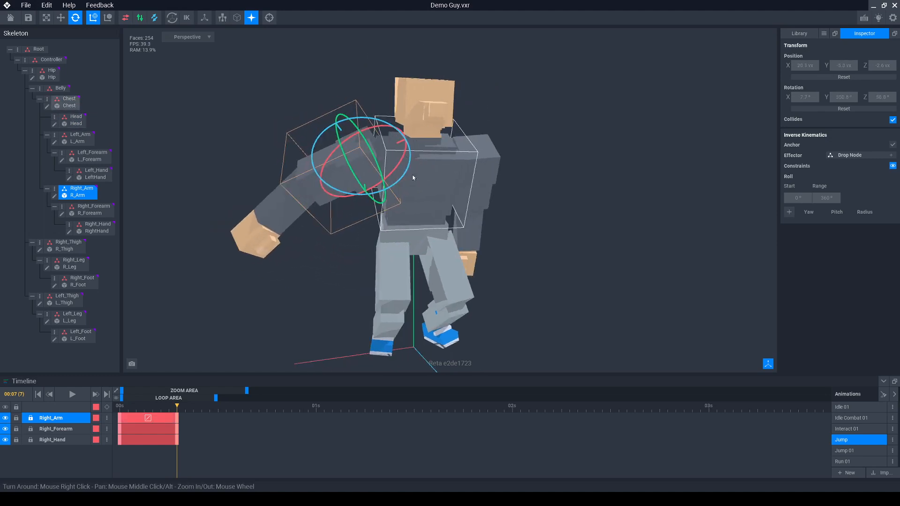
right_drag(412, 176, 223, 324)
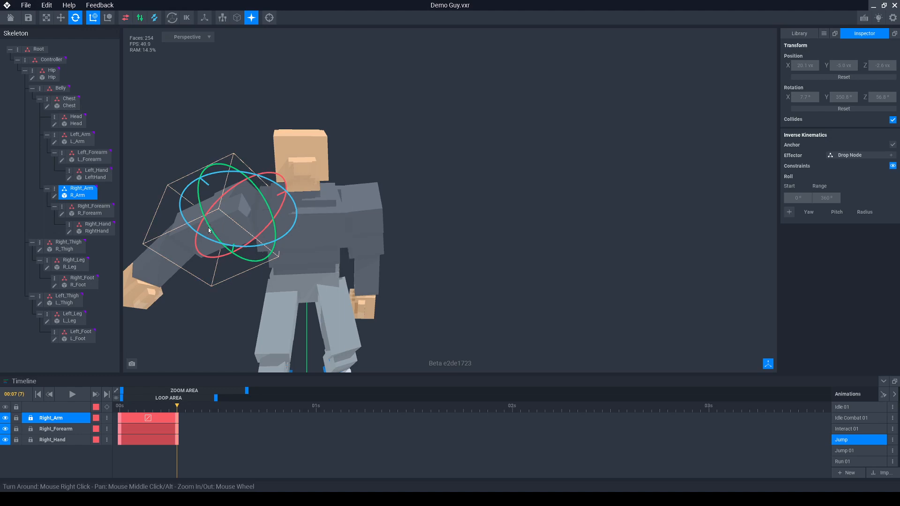
click(383, 209)
mouse_move(376, 184)
mouse_down()
mouse_move(346, 186)
mouse_move(356, 196)
mouse_move(327, 213)
mouse_move(389, 223)
mouse_up()
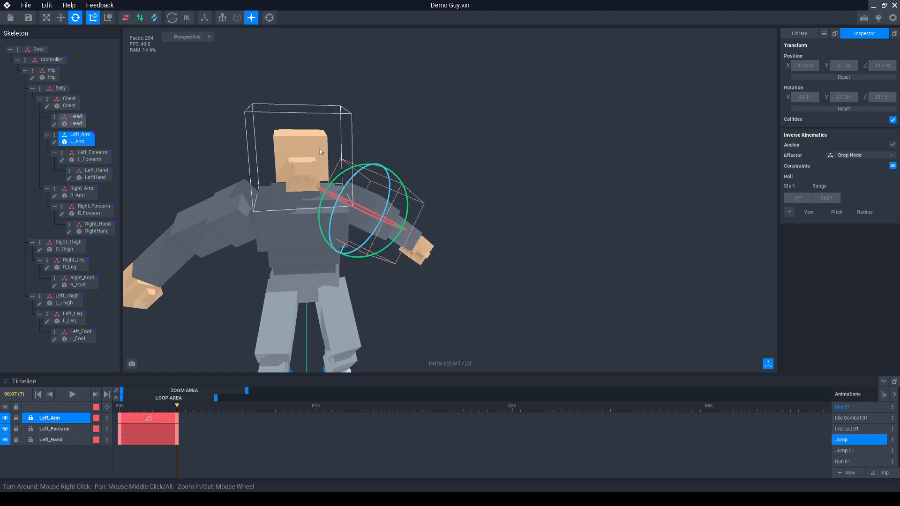
Inspect the arm placement in the frame 7 crouch from several angles and distances.
right_drag(319, 148, 356, 195)
scroll(310, 171, down, 3)
scroll(474, 196, up, 10)
scroll(480, 197, down, 10)
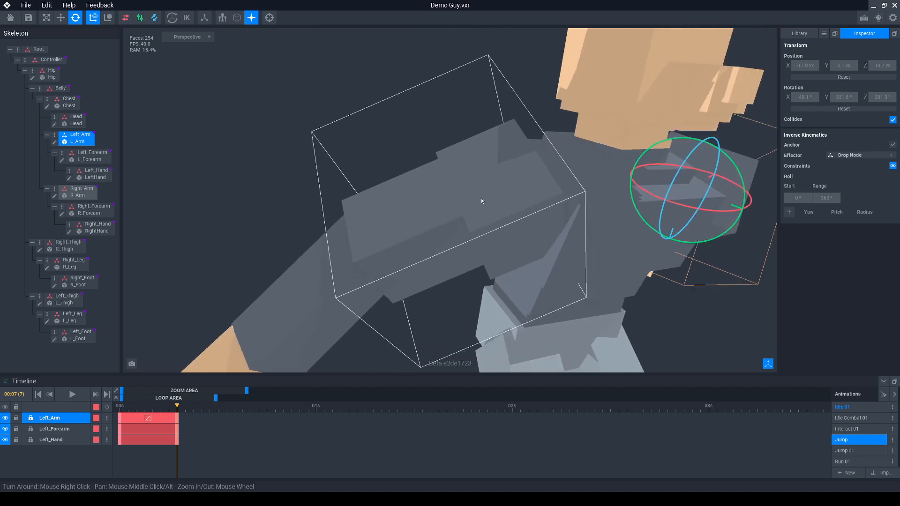
middle_drag(533, 214, 482, 184)
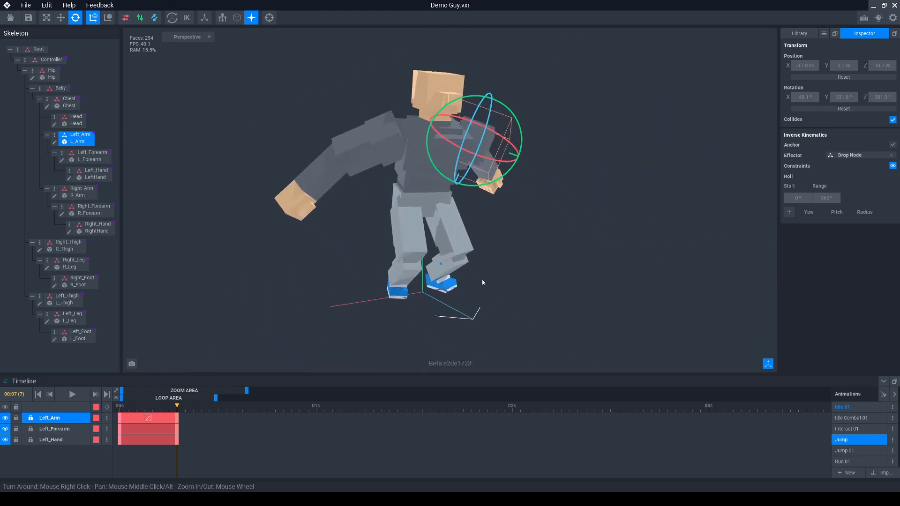
mouse_move(178, 408)
mouse_down()
mouse_move(128, 408)
mouse_move(194, 410)
mouse_move(178, 412)
mouse_up()
scroll(459, 182, up, 5)
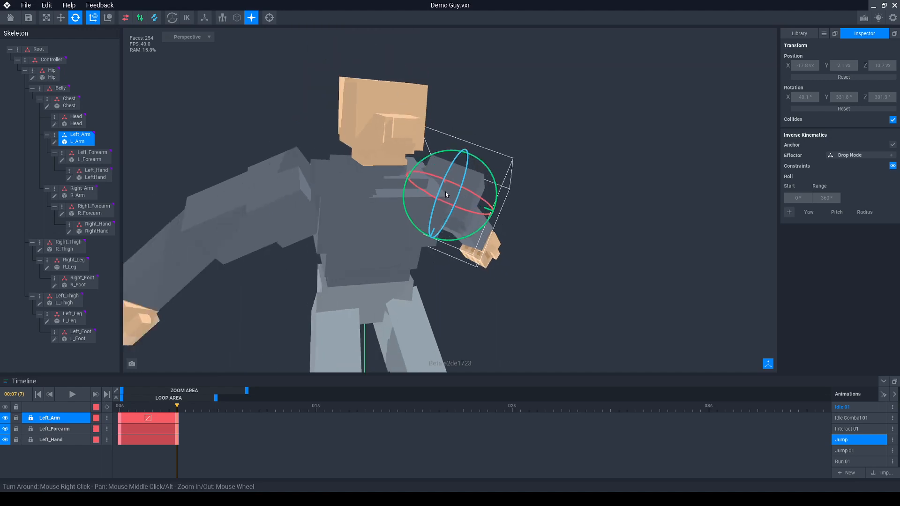
scroll(445, 192, down, 5)
Check the frame 7 keyframes of the Hip, Right_Arm, Head and Right_Thigh tracks.
click(383, 275)
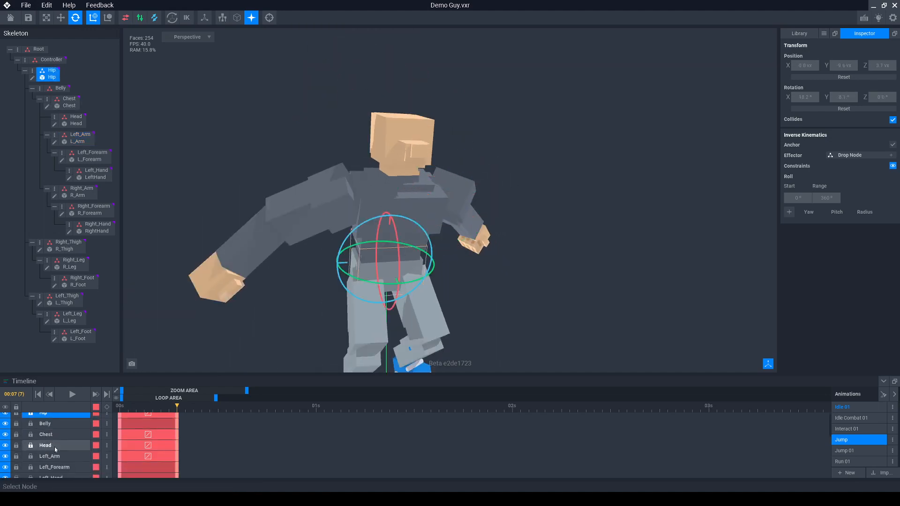
scroll(56, 447, down, 7)
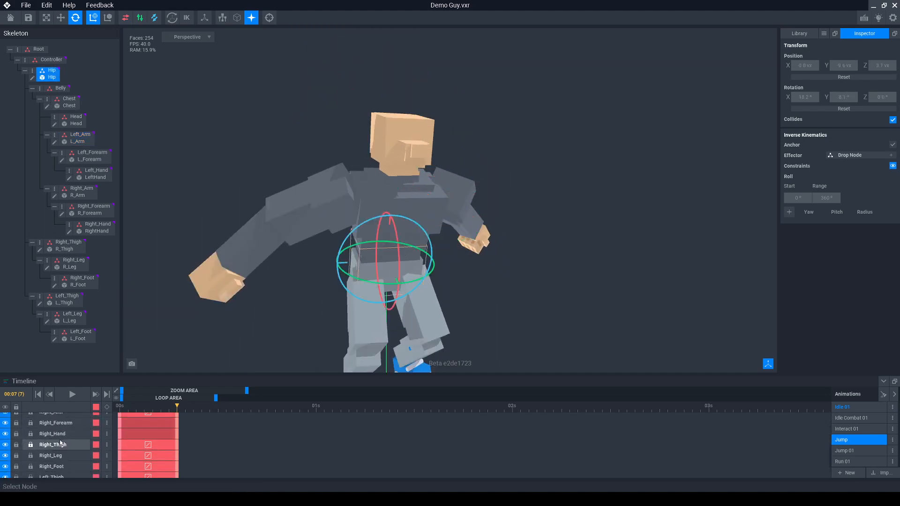
scroll(60, 443, up, 8)
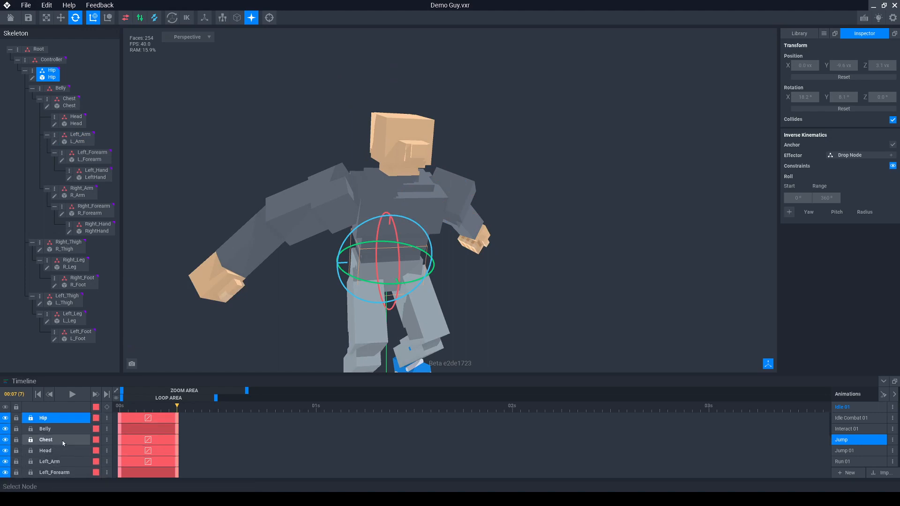
click(337, 198)
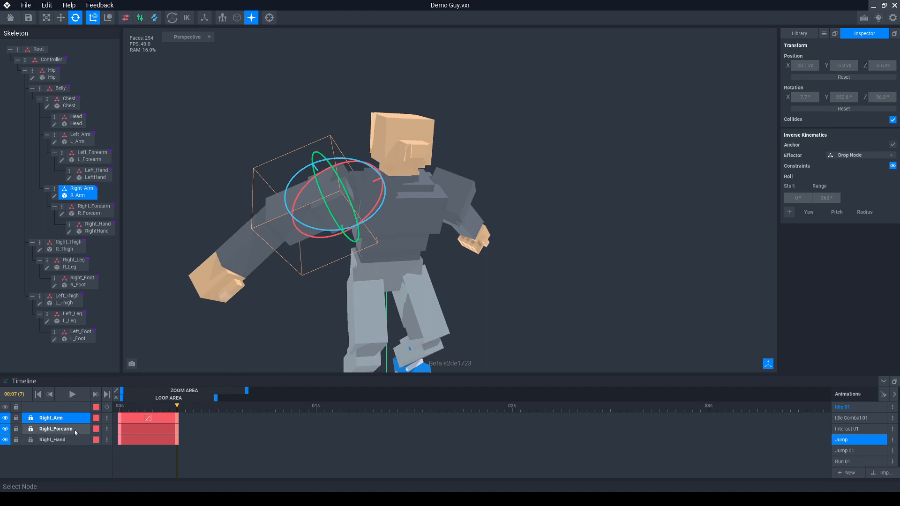
click(404, 144)
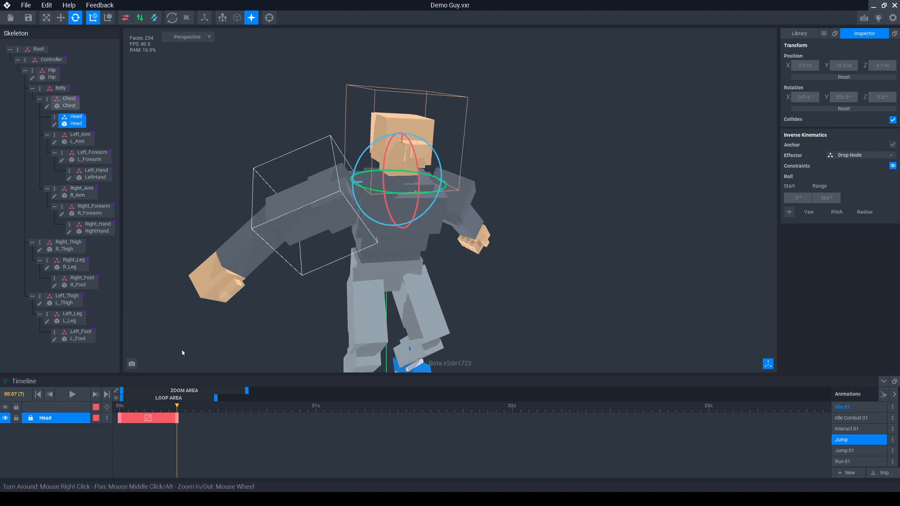
scroll(414, 204, down, 1)
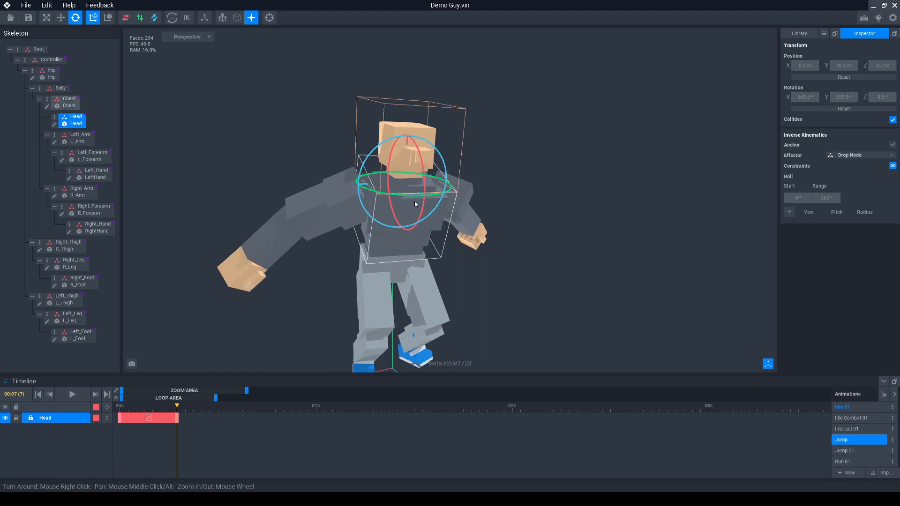
right_drag(414, 201, 348, 311)
click(378, 277)
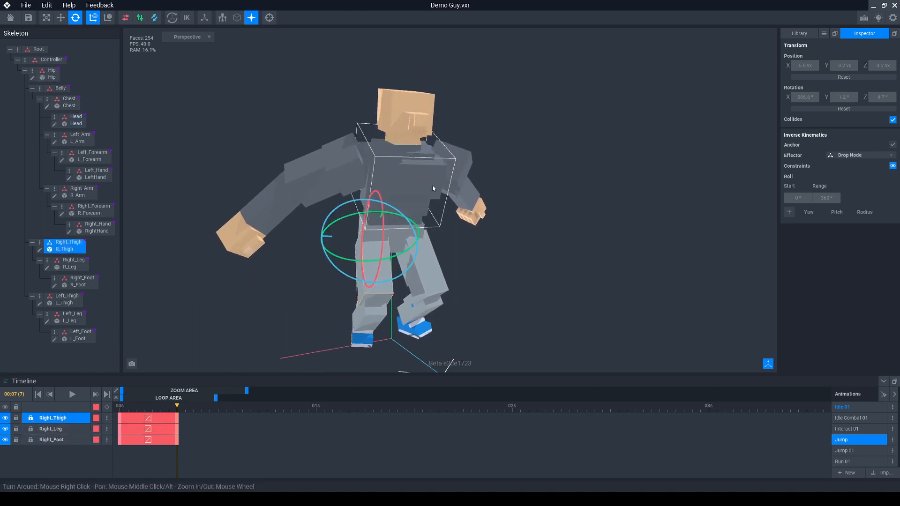
Compare the poses at frame 13 and frame 0, and show the tracks of the Controller and its child nodes.
drag(179, 406, 223, 410)
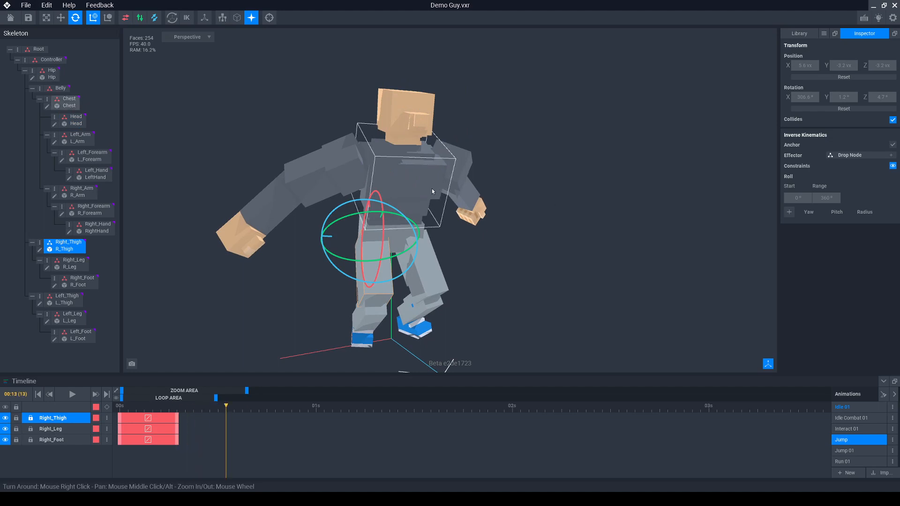
drag(229, 403, 116, 419)
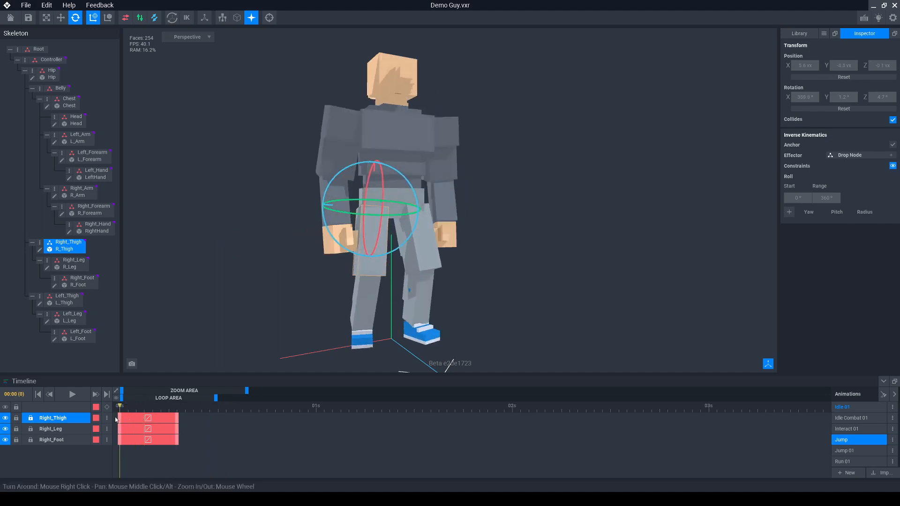
mouse_move(123, 418)
mouse_down()
mouse_move(234, 429)
mouse_move(118, 425)
mouse_up()
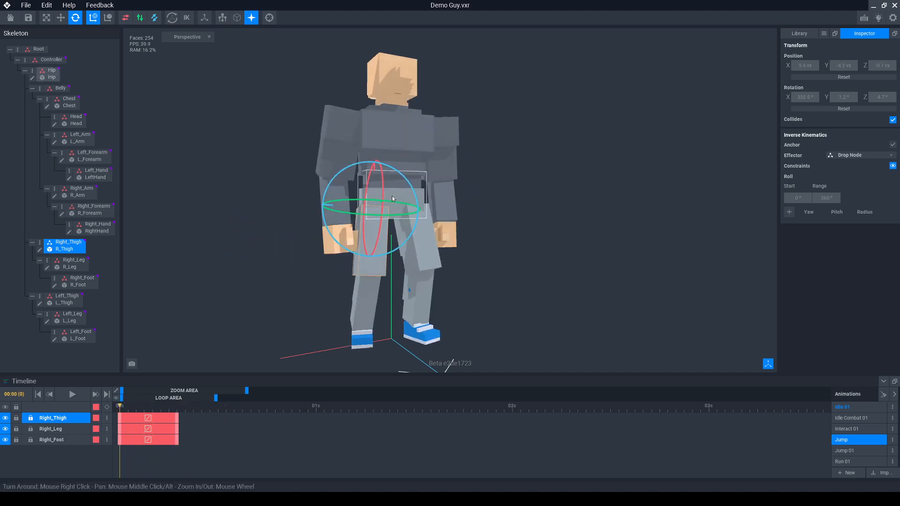
click(420, 187)
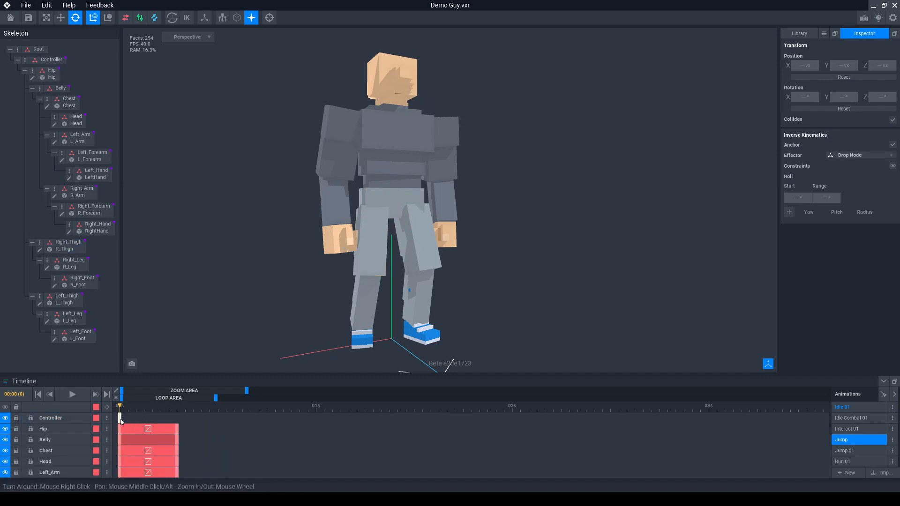
scroll(117, 431, down, 2)
scroll(119, 436, up, 2)
Review the keyframe options of the Controller's frame 0 keyframe and compare the poses at frames 0 and 8.
click(126, 415)
right_click(119, 419)
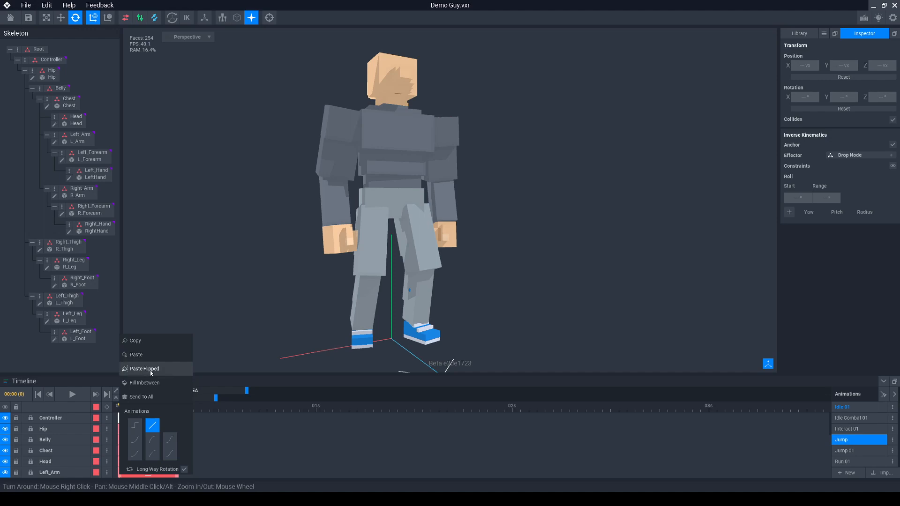
click(219, 411)
mouse_move(197, 410)
mouse_down()
mouse_move(226, 411)
mouse_move(185, 411)
mouse_up()
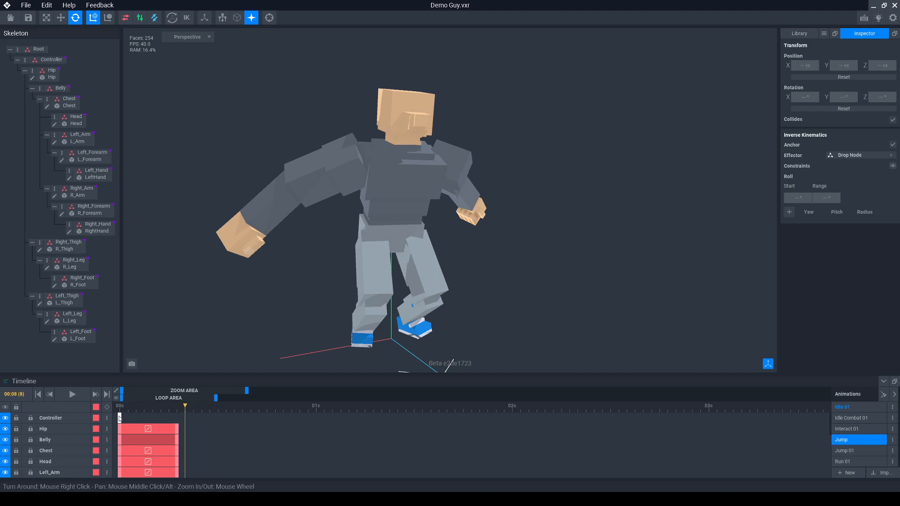
right_click(120, 417)
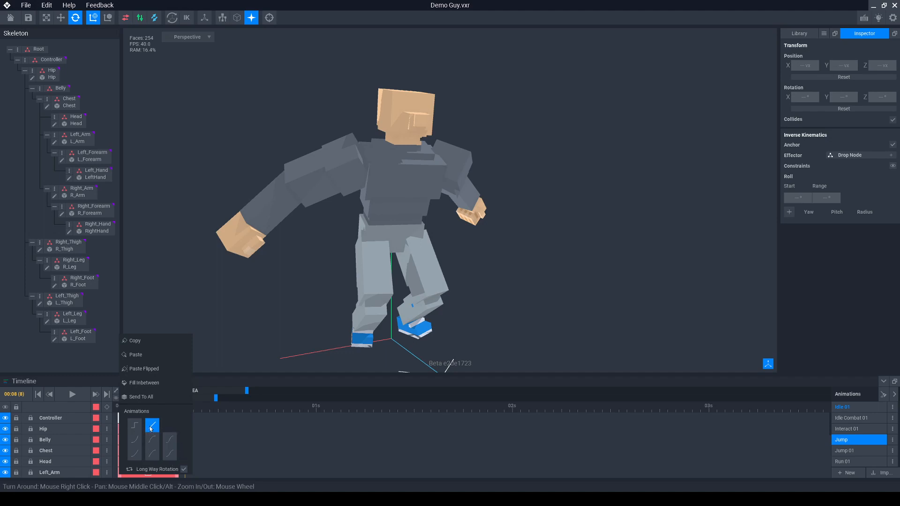
click(199, 431)
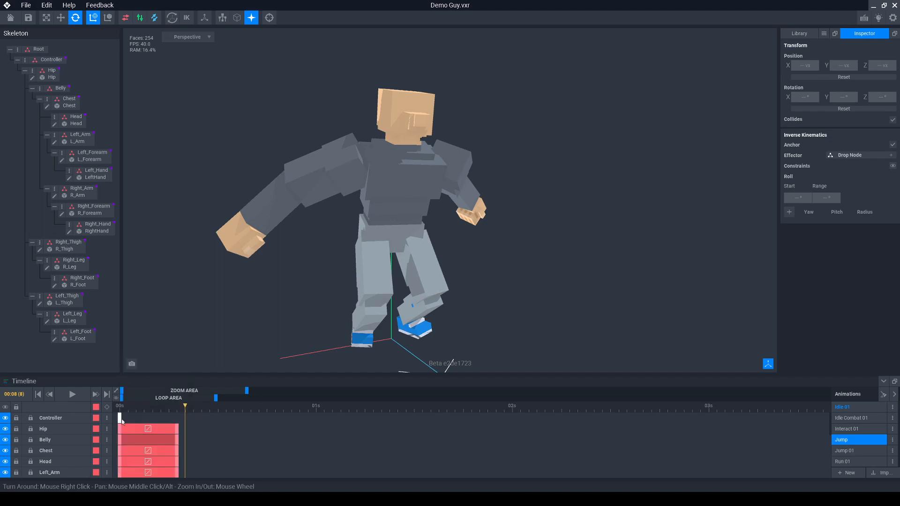
drag(164, 412, 120, 412)
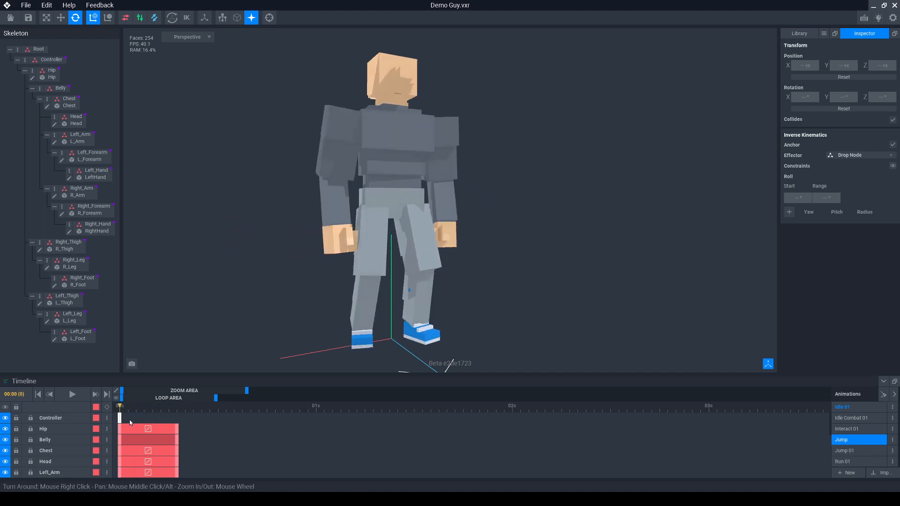
right_click(121, 418)
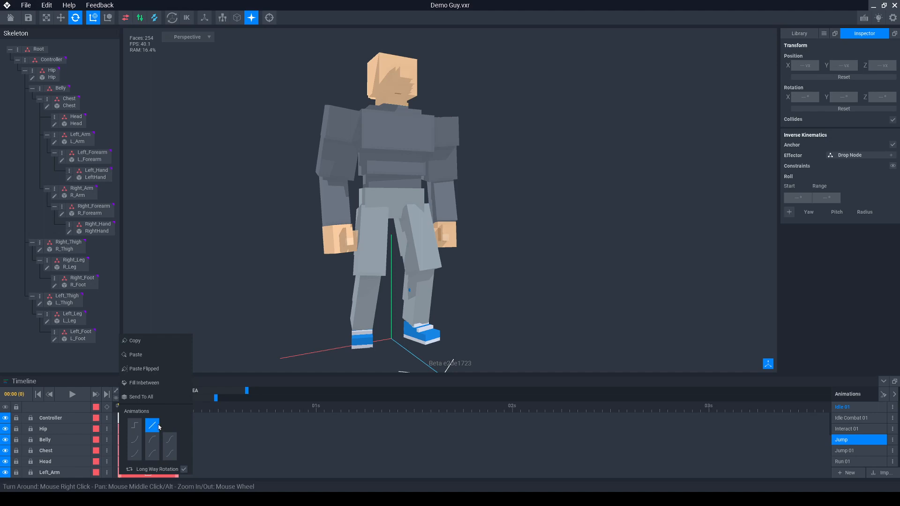
click(209, 428)
drag(121, 410, 154, 410)
drag(163, 410, 121, 412)
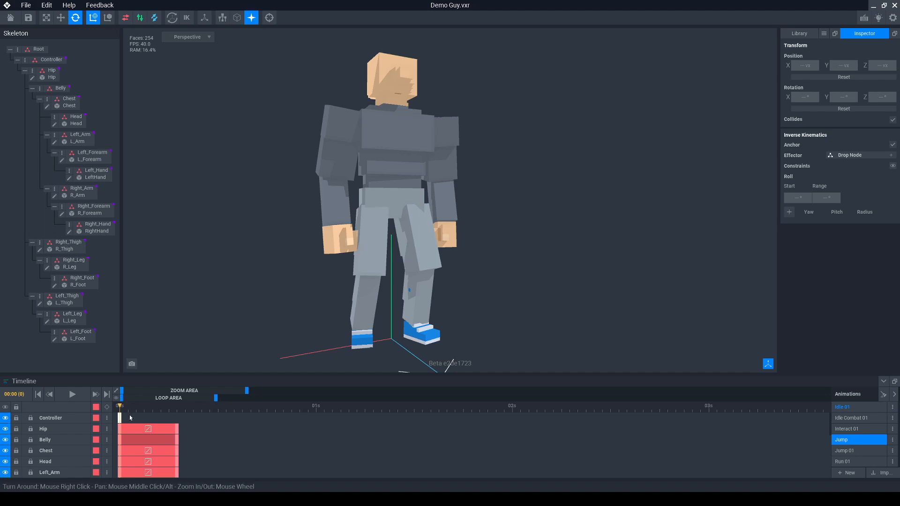
Copy the Controller's frame 0 keyframe and paste it on the Controller track at frame 14.
right_click(120, 416)
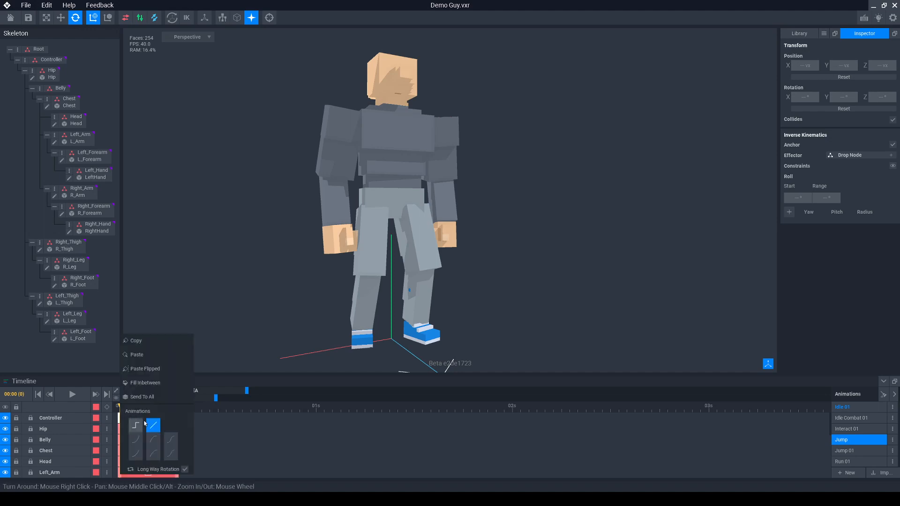
click(149, 345)
drag(147, 408, 236, 410)
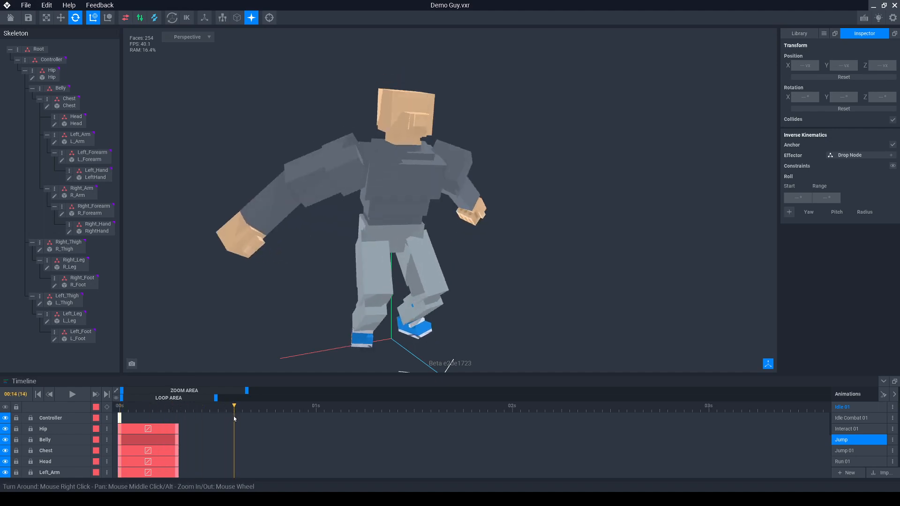
right_click(234, 418)
click(246, 355)
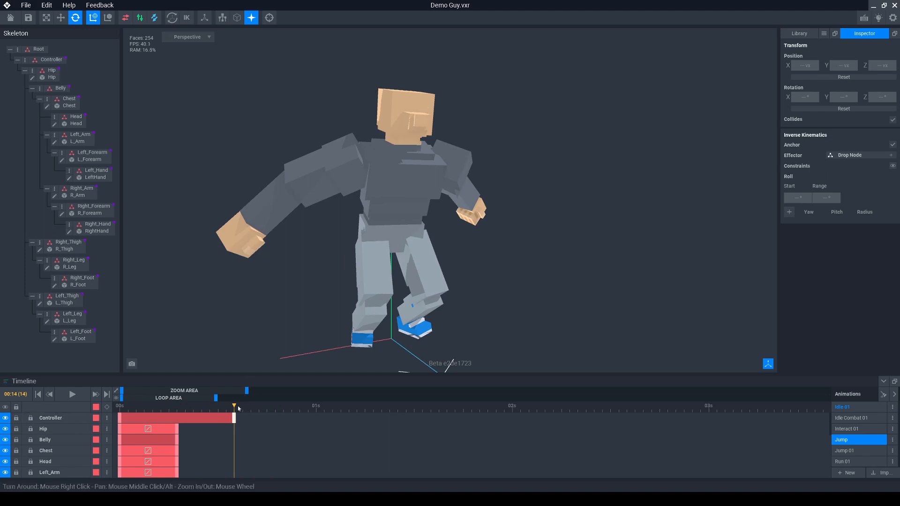
Copy the frame 0 keyframes of all tracks from Hip to Left_Foot and paste them at frame 14.
drag(238, 408, 177, 426)
click(119, 429)
scroll(122, 435, down, 1)
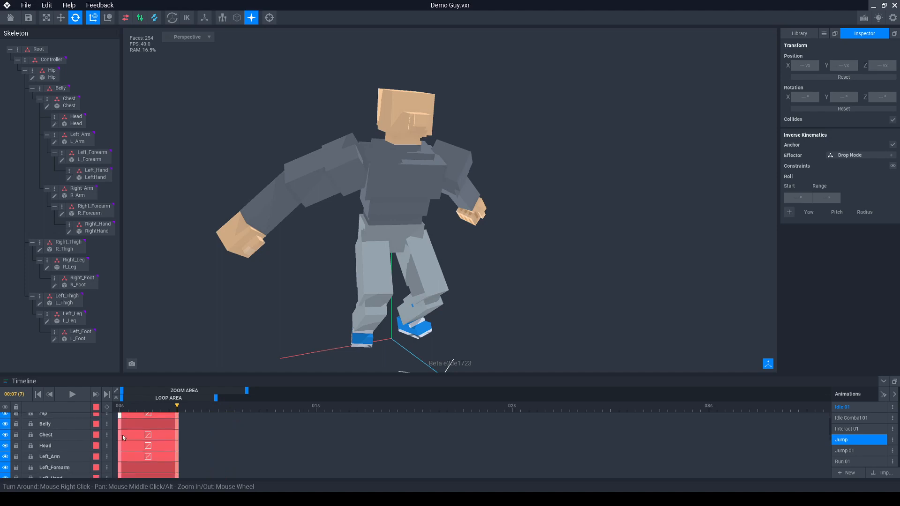
scroll(131, 436, down, 5)
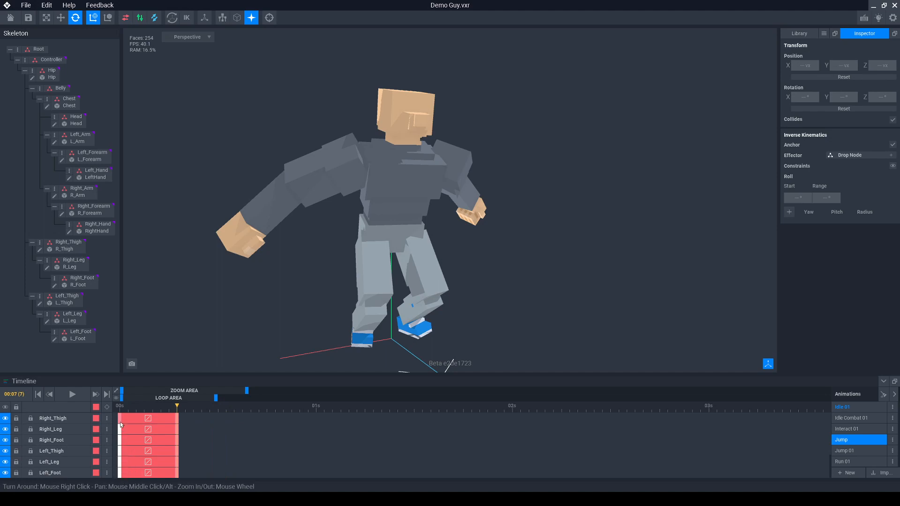
scroll(122, 426, up, 1)
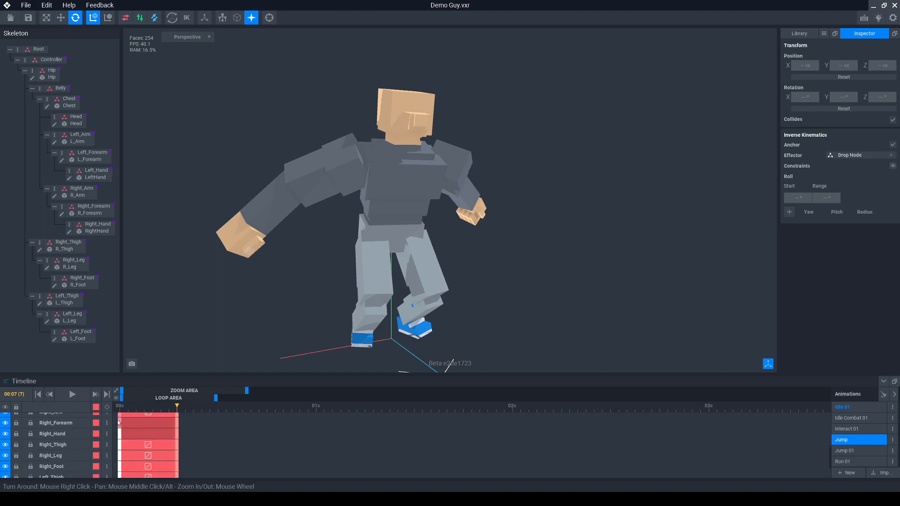
scroll(122, 422, up, 2)
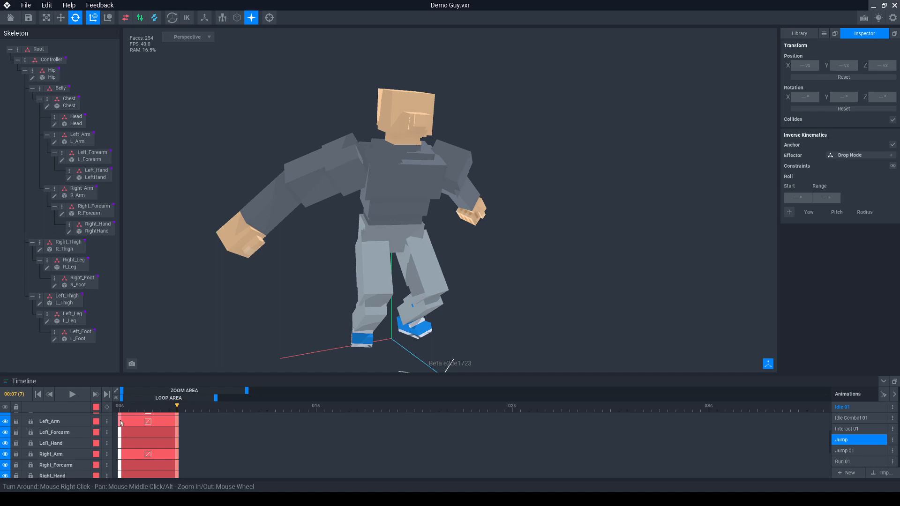
scroll(122, 424, up, 2)
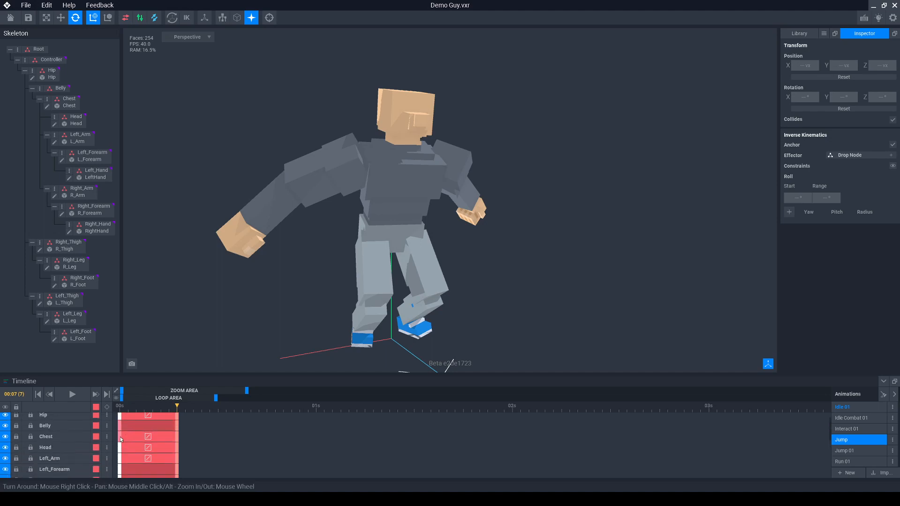
scroll(123, 431, up, 1)
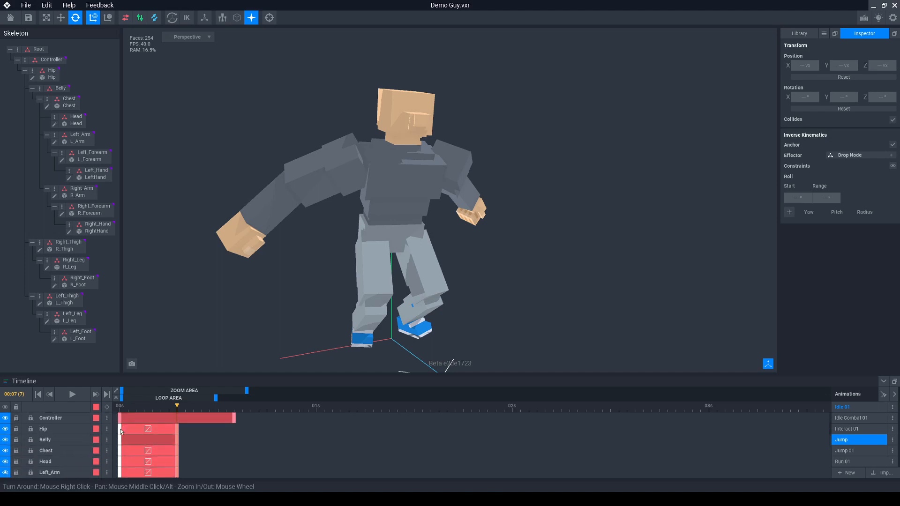
right_click(120, 431)
click(169, 356)
click(234, 413)
right_click(238, 431)
click(258, 357)
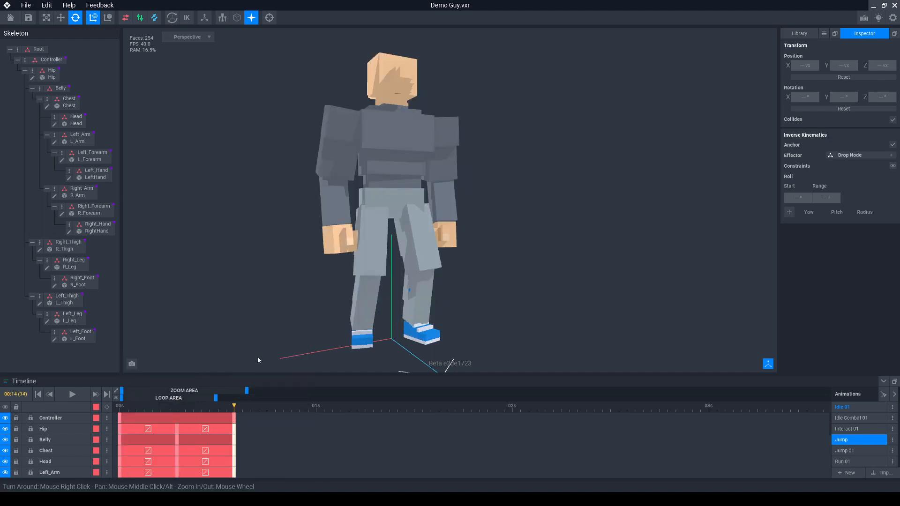
Check the frame 14 keyframes of the arm and leg tracks, including Left_Forearm.
scroll(241, 441, down, 4)
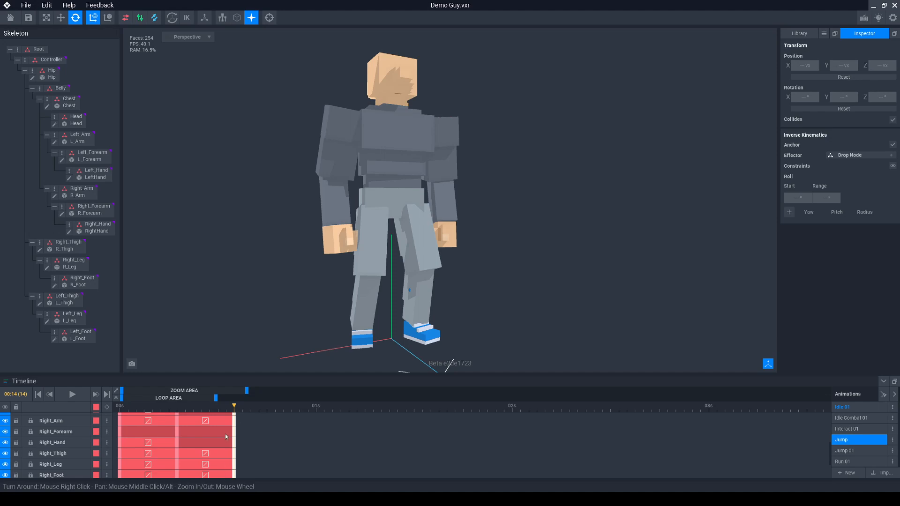
scroll(225, 436, up, 1)
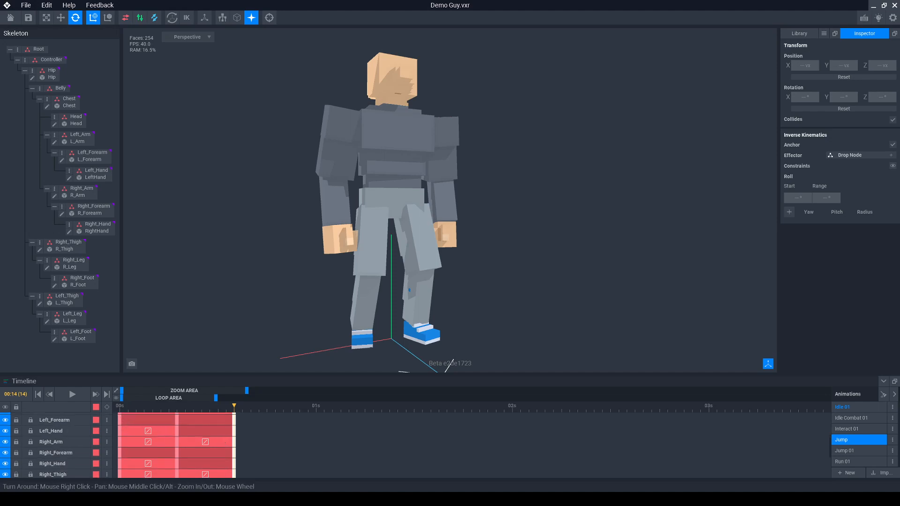
click(58, 420)
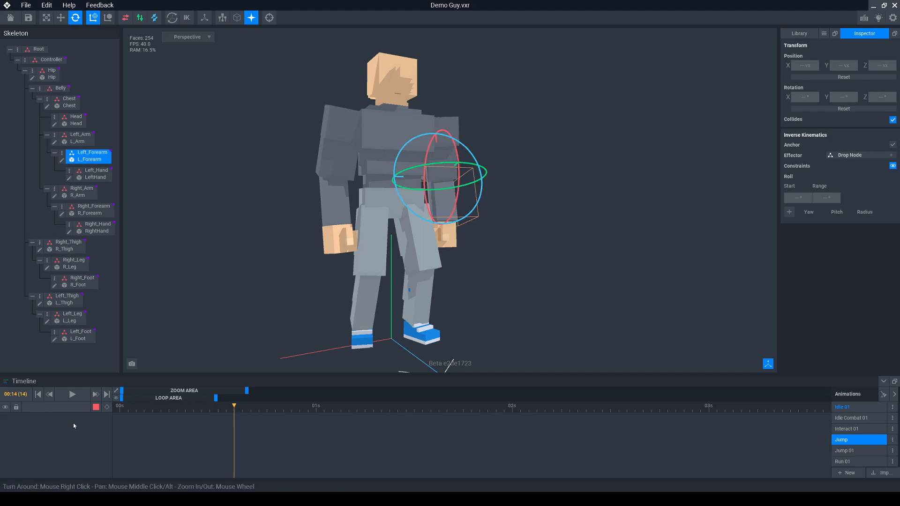
click(518, 180)
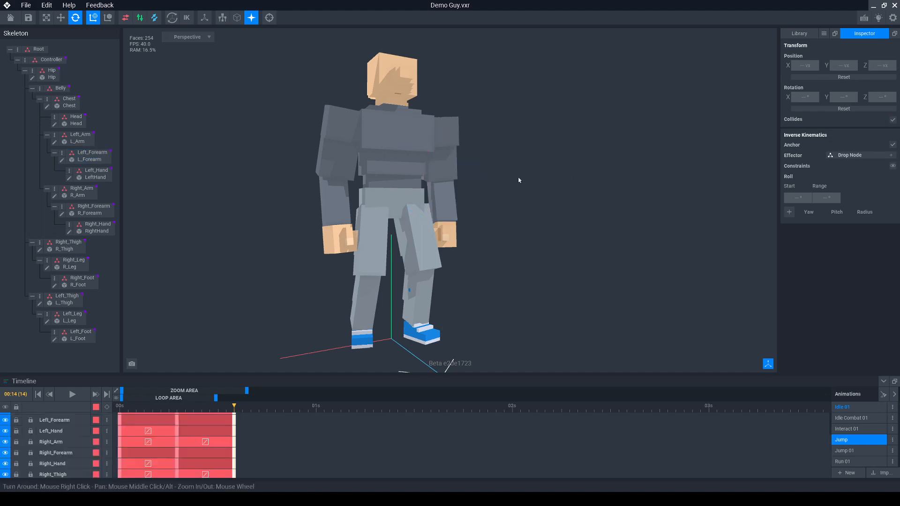
Move the Hip upward at frame 14 to lift the whole body off the ground.
click(390, 195)
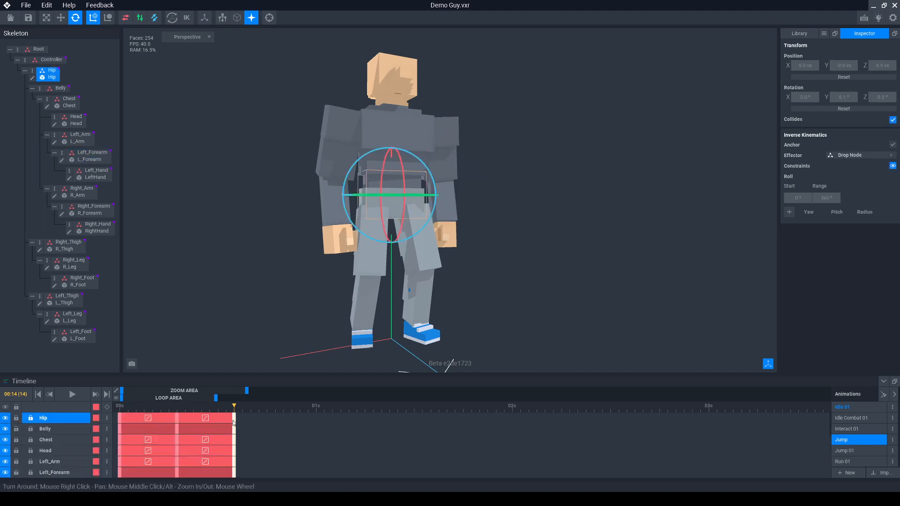
mouse_move(234, 408)
mouse_down()
mouse_move(120, 407)
mouse_move(249, 417)
mouse_move(236, 420)
mouse_up()
click(506, 188)
click(396, 187)
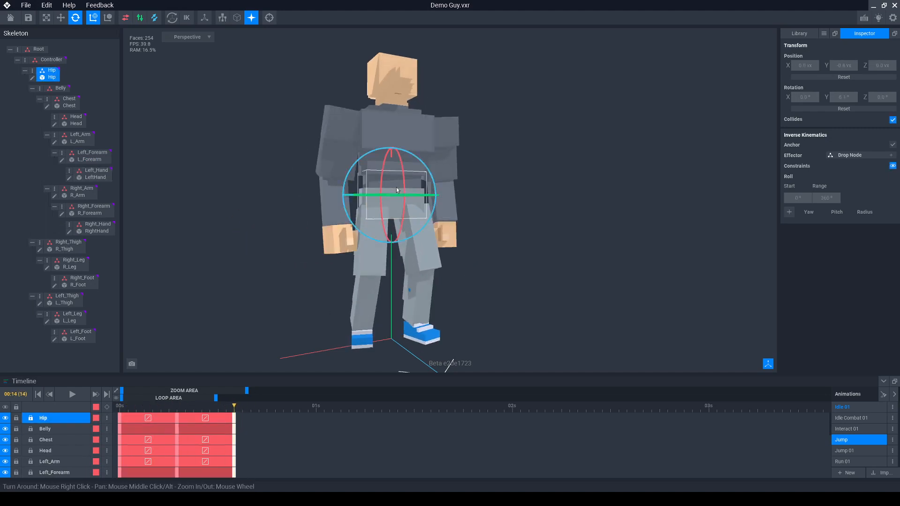
middle_drag(396, 187, 398, 220)
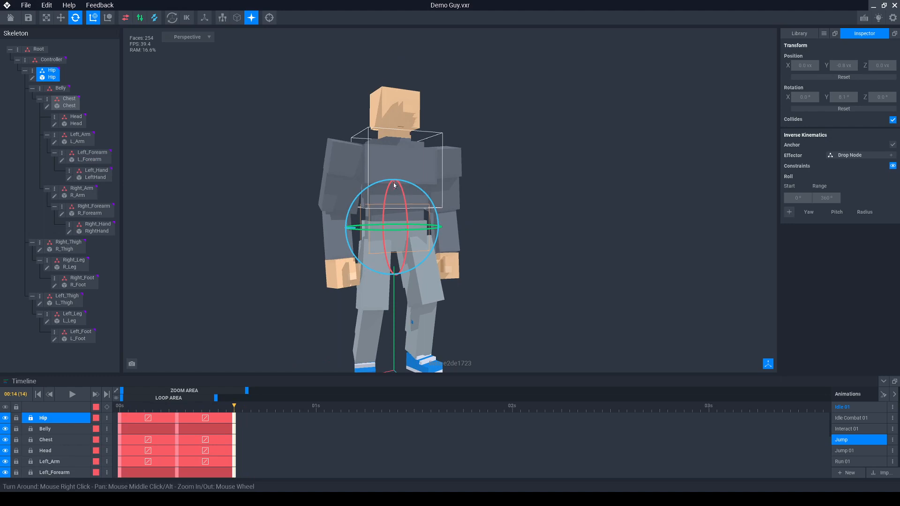
click(60, 18)
drag(394, 172, 395, 153)
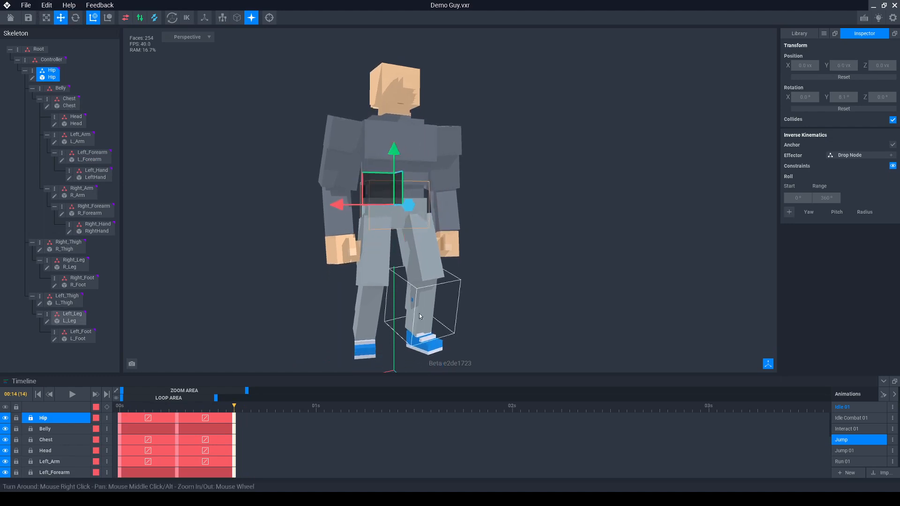
Rotate the Left_Thigh and Left_Leg at frame 14 so the left leg hangs straighter, and point the Left_Foot's toes downward.
click(425, 235)
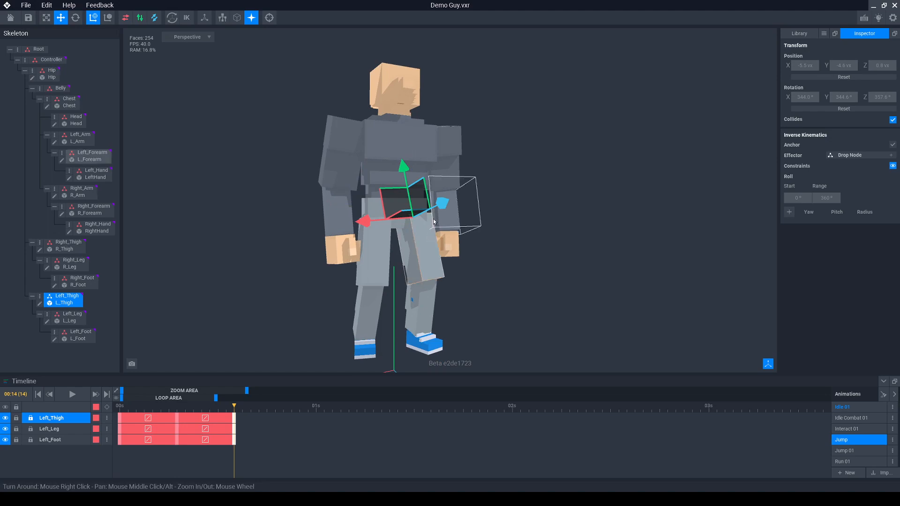
click(75, 18)
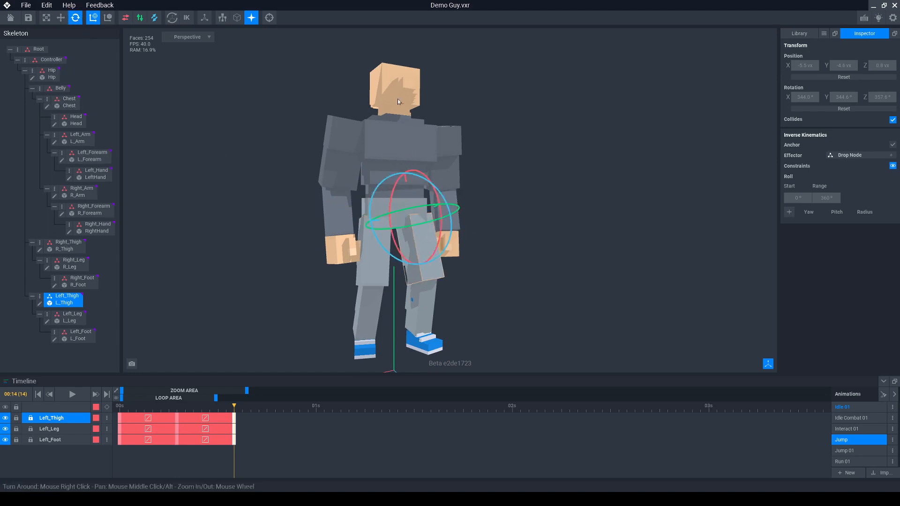
drag(439, 232, 426, 302)
click(427, 301)
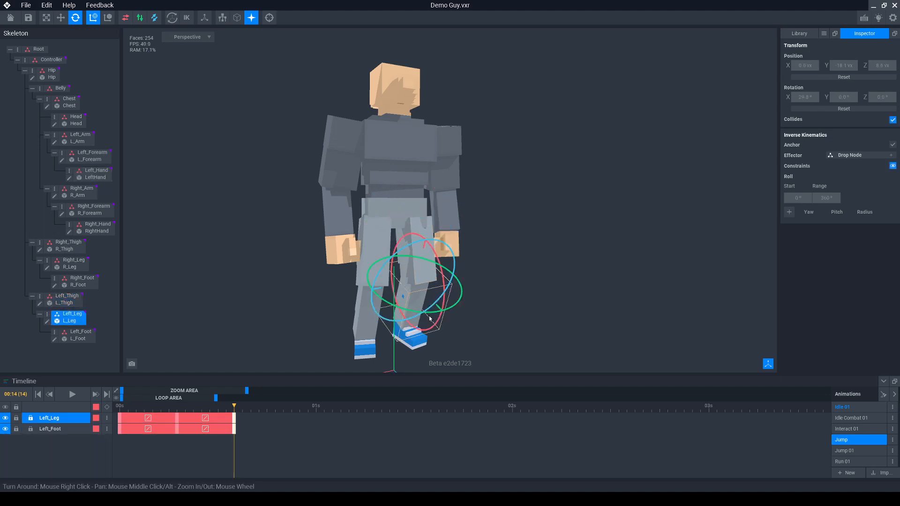
click(442, 339)
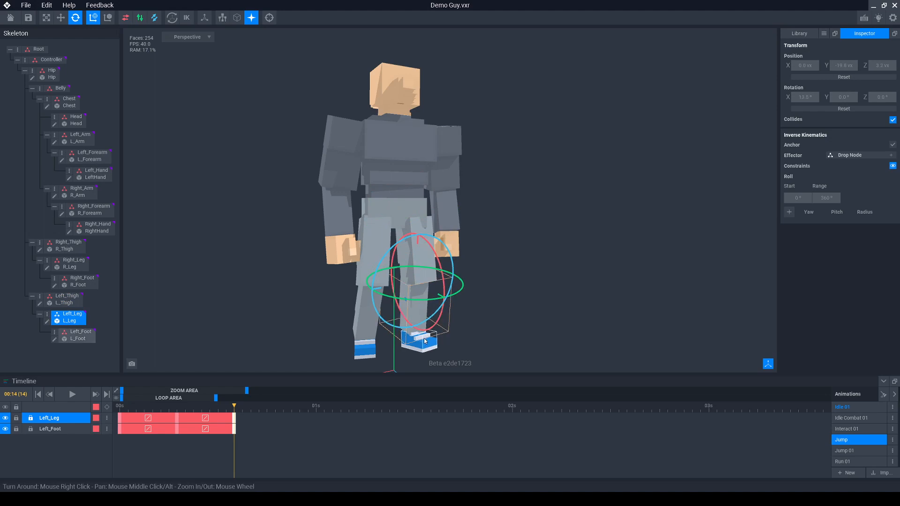
drag(442, 338, 375, 333)
Rotate the Right_Foot at frame 14 so its toes point downward, and review the motion between frames 10 and 14.
click(392, 263)
click(369, 293)
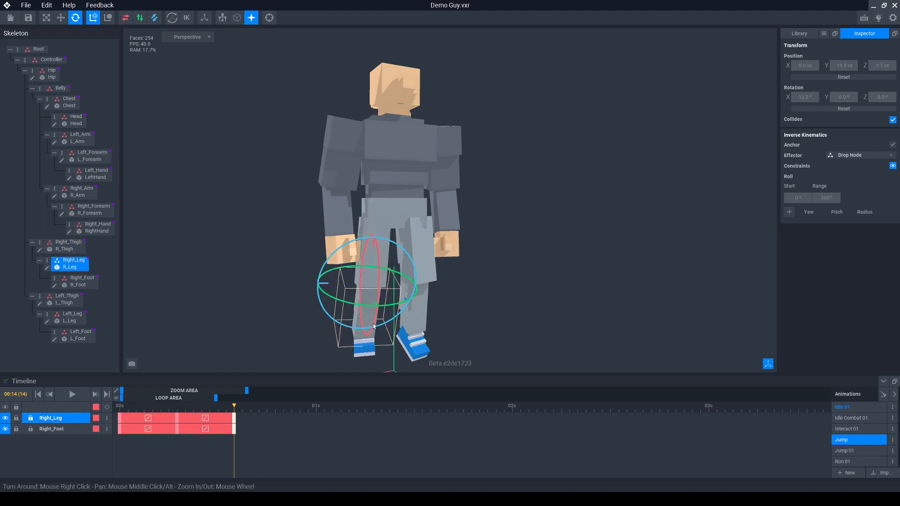
click(372, 351)
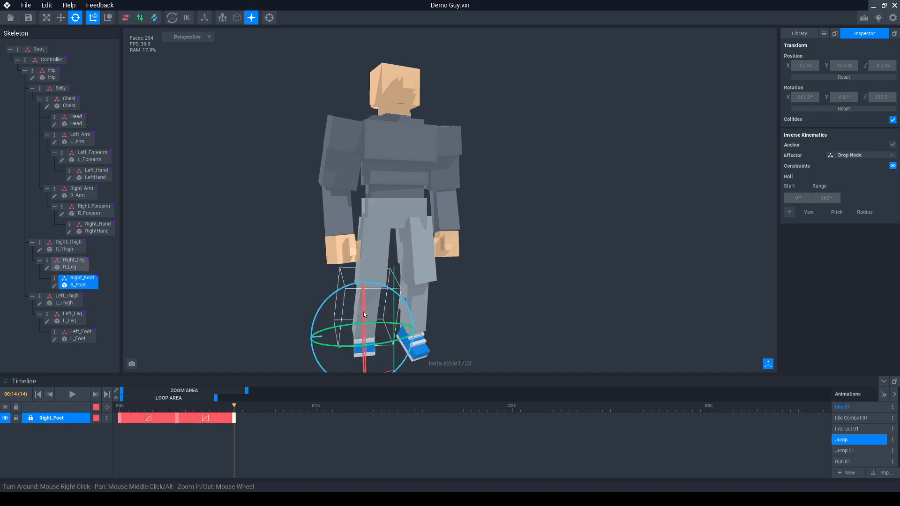
click(364, 312)
drag(364, 328, 365, 334)
click(366, 347)
click(364, 314)
click(367, 343)
right_drag(359, 339, 389, 310)
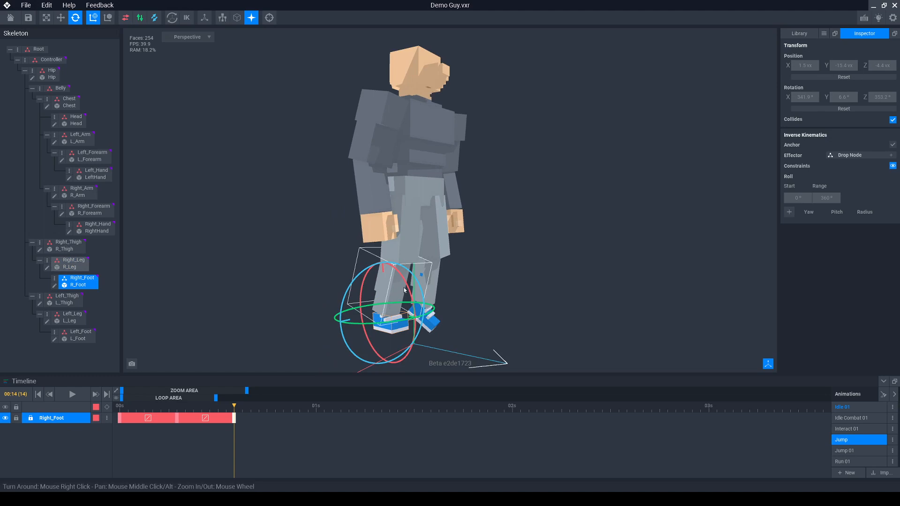
drag(405, 284, 409, 334)
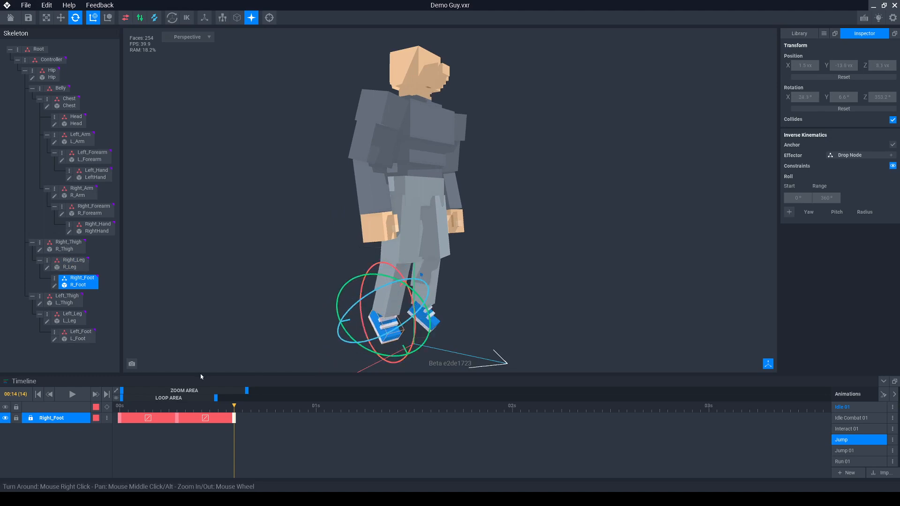
drag(233, 408, 204, 410)
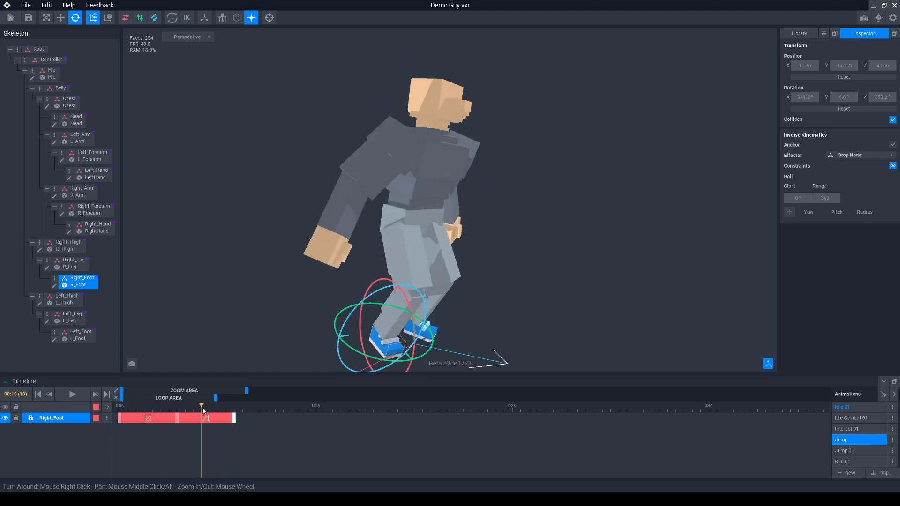
drag(202, 411, 235, 406)
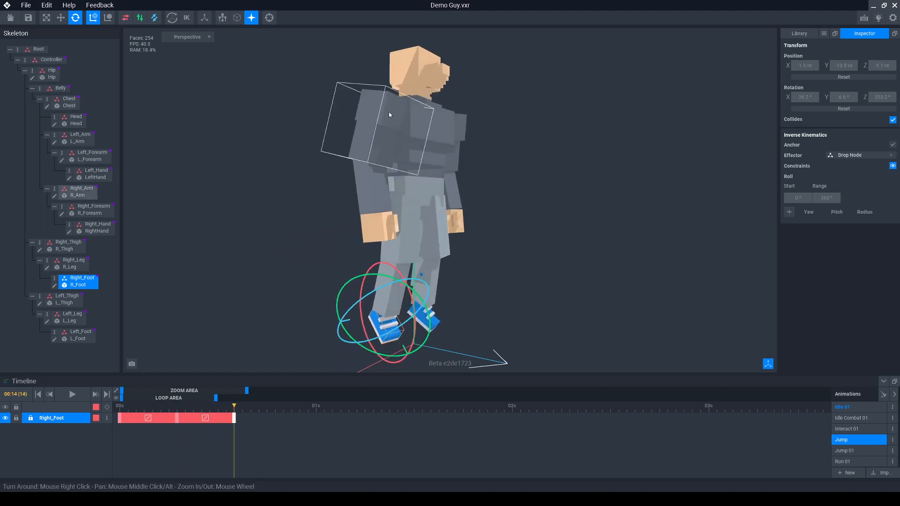
Rotate the Right_Arm at frame 14 so it swings forward in front of the body.
click(396, 127)
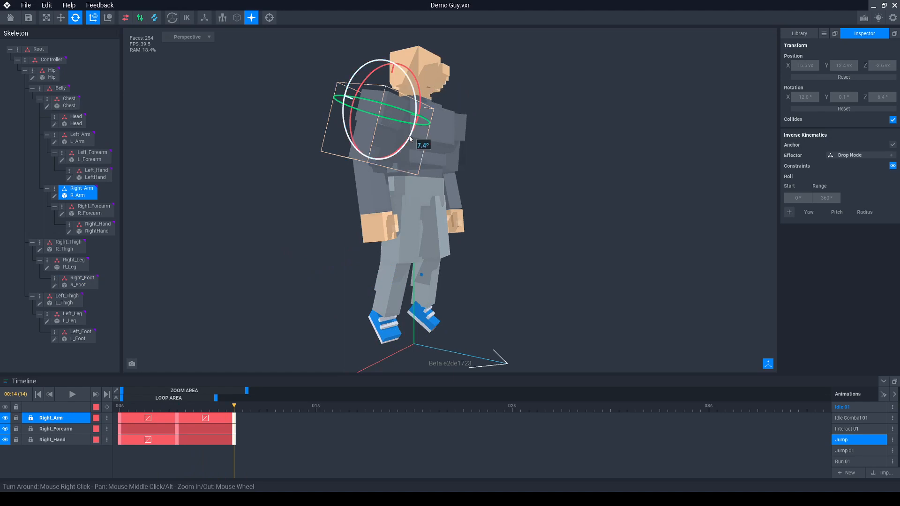
drag(409, 135, 420, 85)
key(ctrl+z)
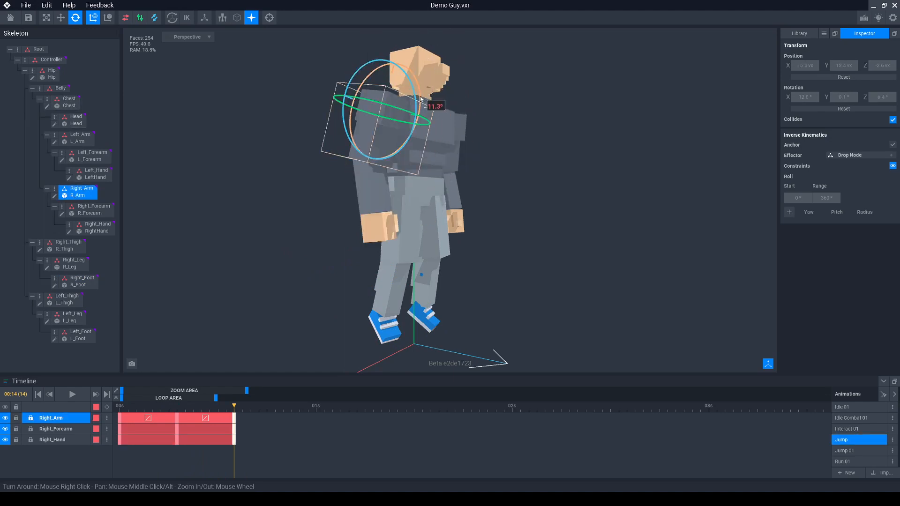
mouse_move(419, 96)
mouse_down()
mouse_move(406, 141)
mouse_move(423, 96)
mouse_up()
Rotate the Left_Arm at frame 14 so it swings forward and outward, with the hand raised above head height.
middle_drag(468, 98, 477, 159)
right_drag(478, 159, 604, 212)
click(605, 212)
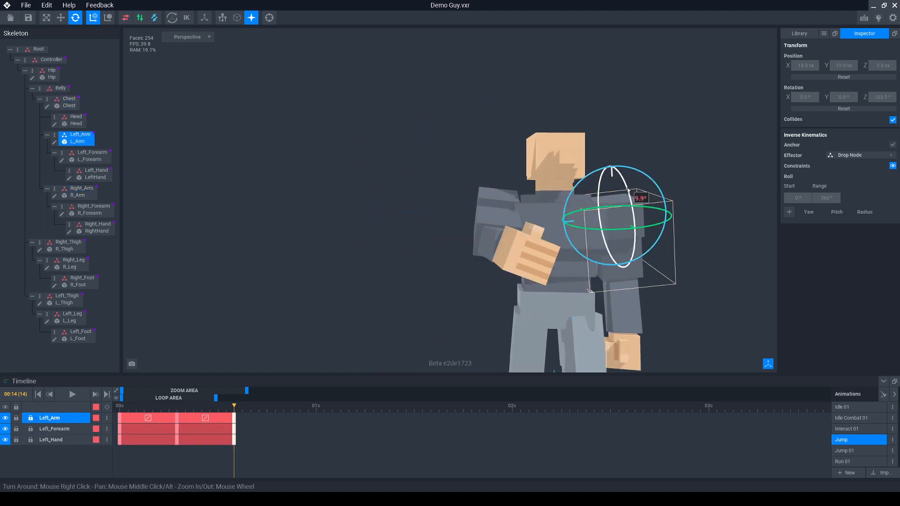
drag(632, 208, 635, 208)
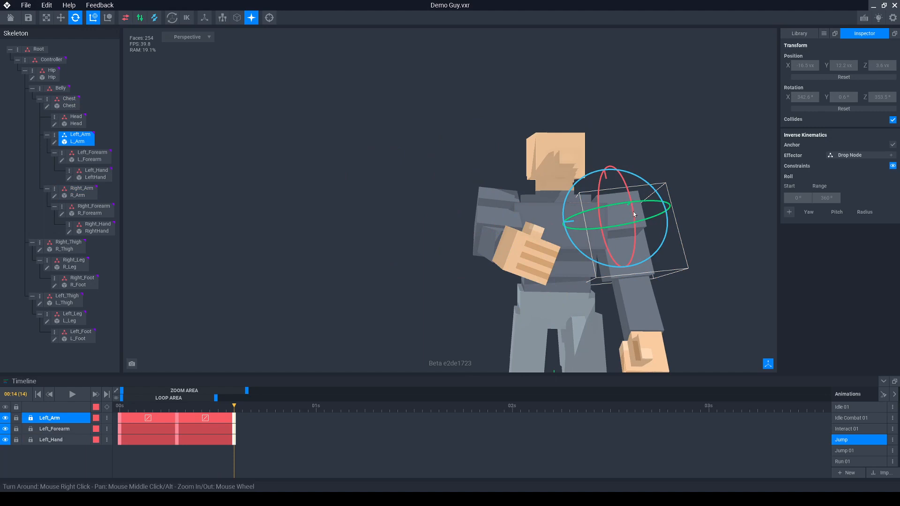
drag(634, 243, 633, 197)
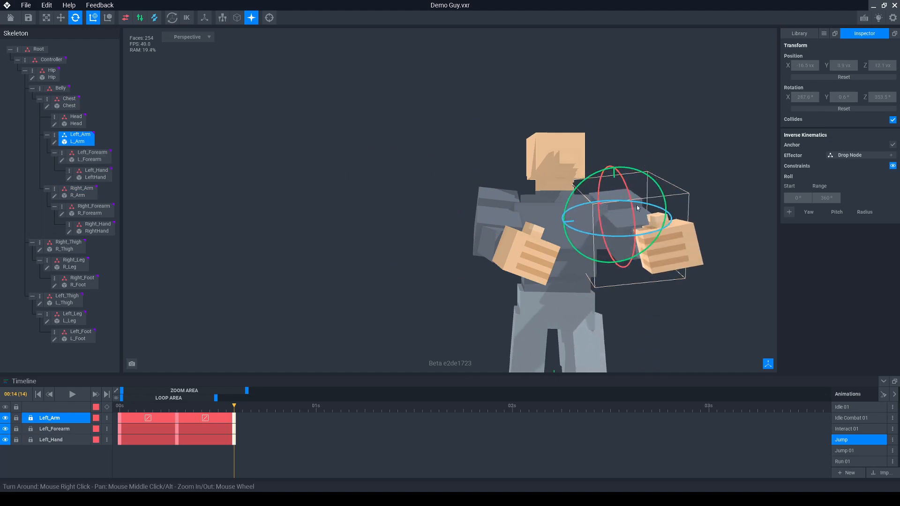
drag(644, 232, 650, 211)
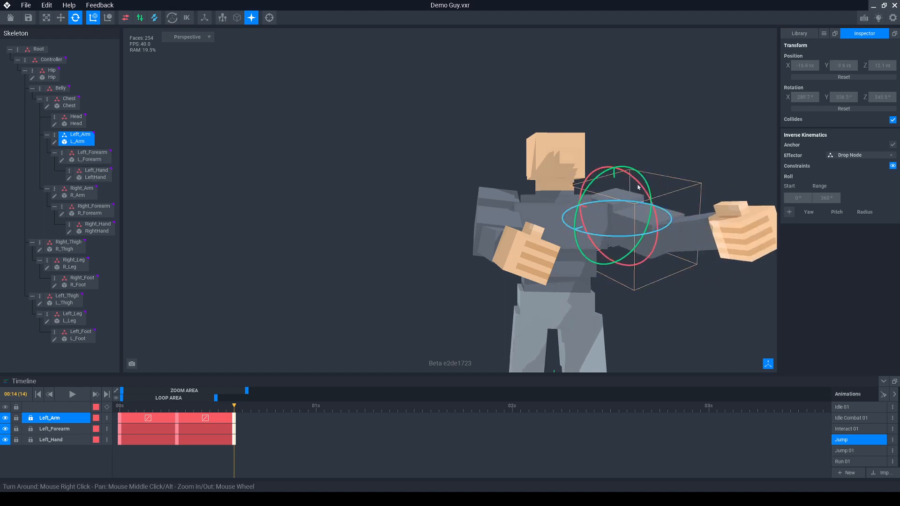
click(628, 162)
click(629, 193)
drag(640, 187, 627, 153)
Rotate the Right_Arm further at frame 14, raising it outward and up to match the lifted left arm.
click(489, 193)
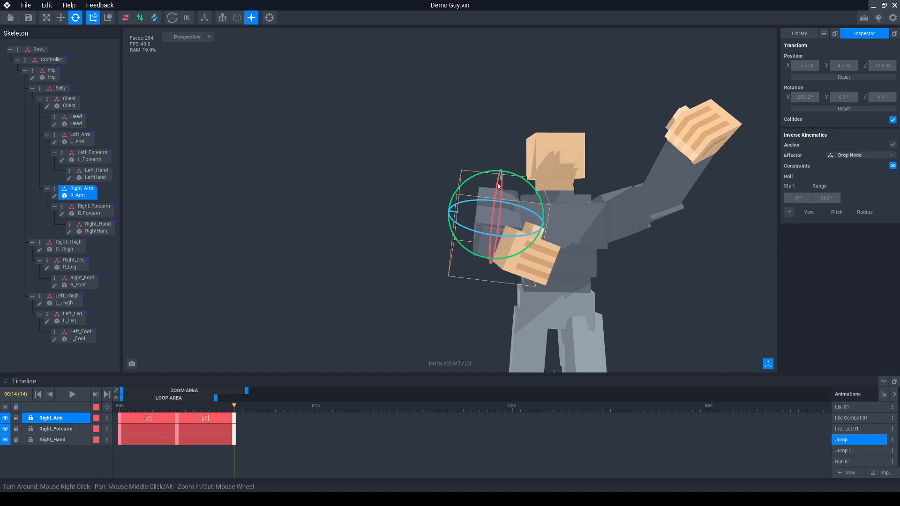
key(Escape)
click(497, 192)
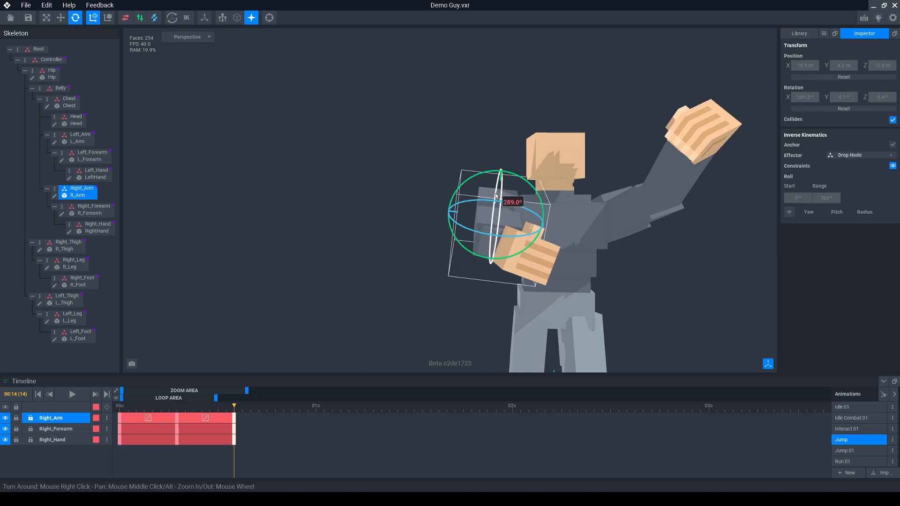
right_drag(487, 234, 653, 180)
drag(642, 194, 652, 210)
right_drag(652, 208, 662, 230)
scroll(665, 232, down, 3)
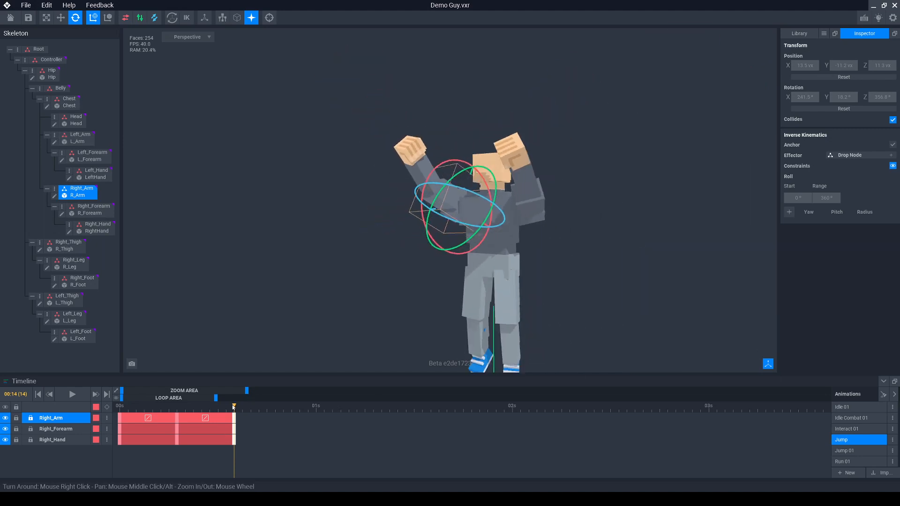
Review the arm swing between frames 11 and 14, and check the Right_Arm transition's interpolation options, including Long Way Rotation.
mouse_move(233, 407)
mouse_down()
mouse_move(178, 407)
mouse_move(235, 408)
mouse_up()
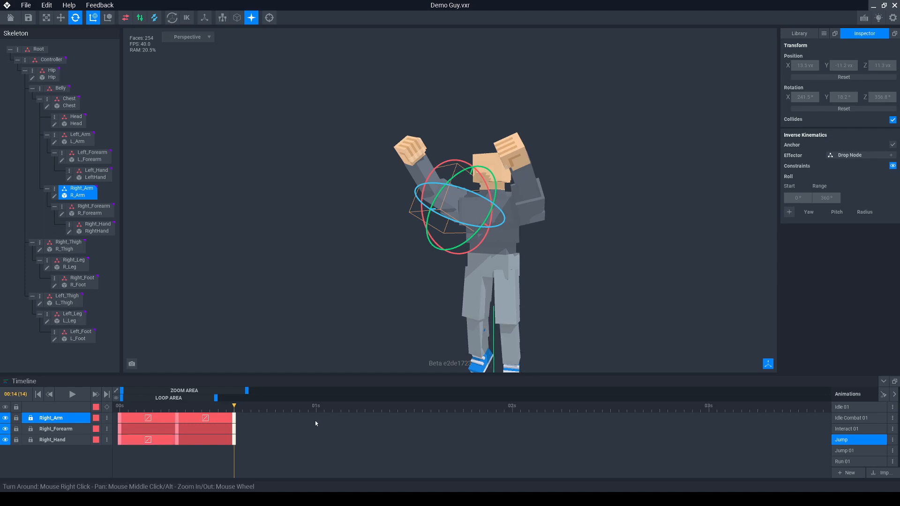
drag(234, 409, 210, 408)
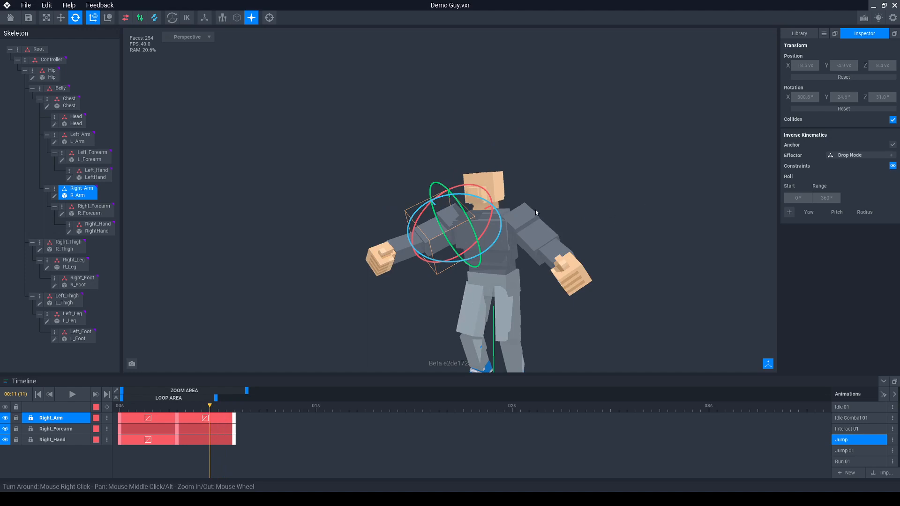
drag(211, 408, 233, 407)
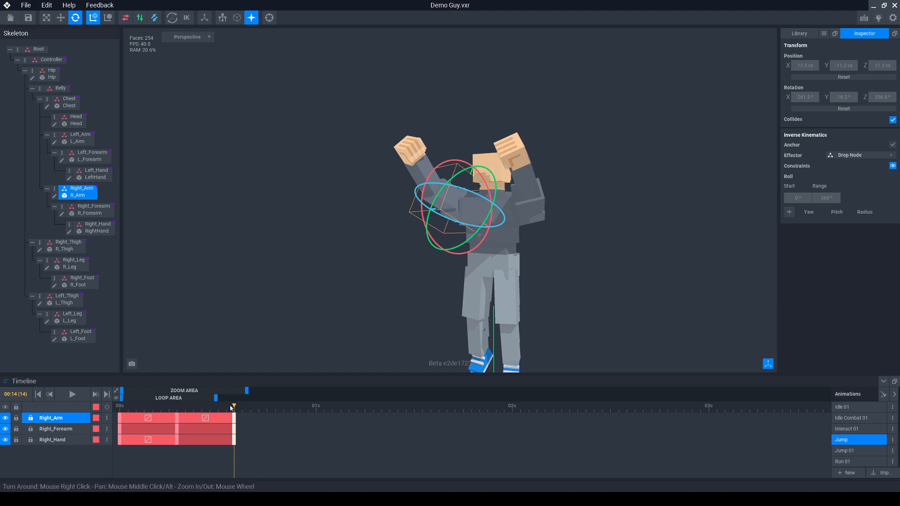
mouse_move(233, 407)
mouse_down()
mouse_move(173, 407)
mouse_move(234, 408)
mouse_up()
right_click(233, 418)
click(204, 417)
right_click(205, 417)
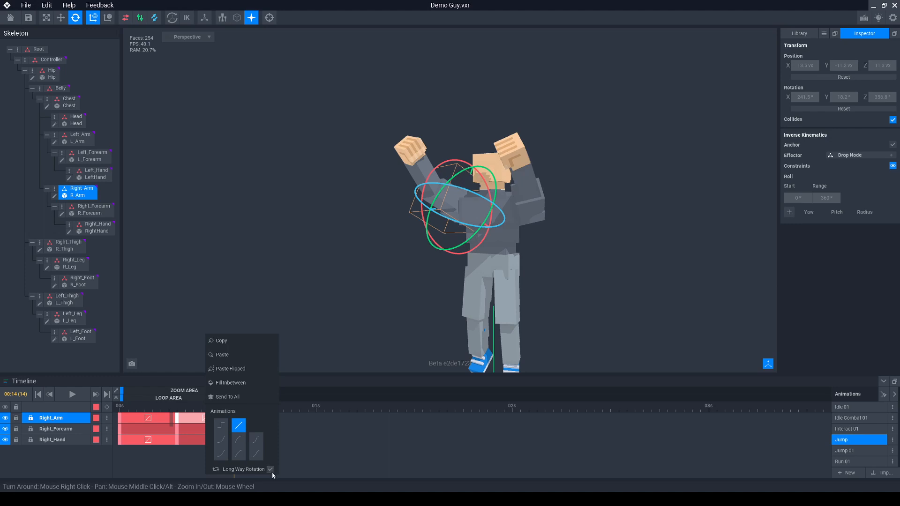
click(342, 455)
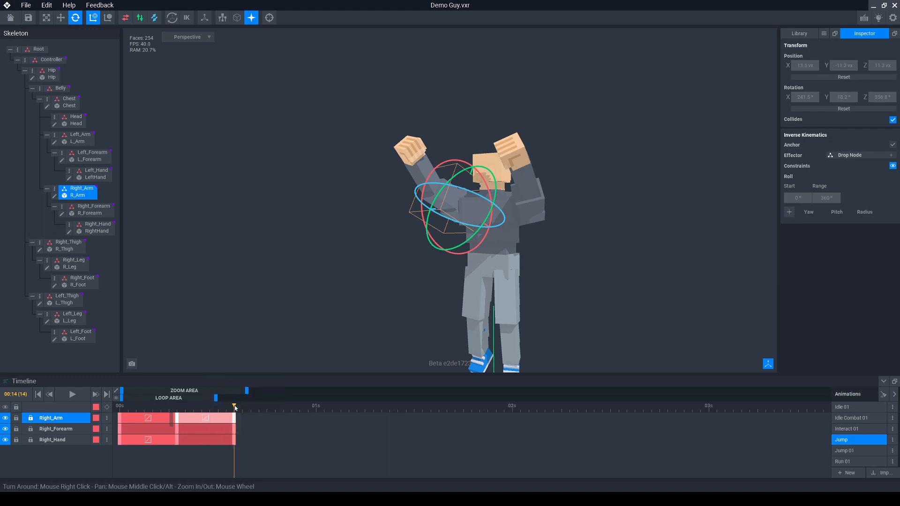
mouse_move(235, 408)
mouse_down()
mouse_move(178, 409)
mouse_move(235, 414)
mouse_up()
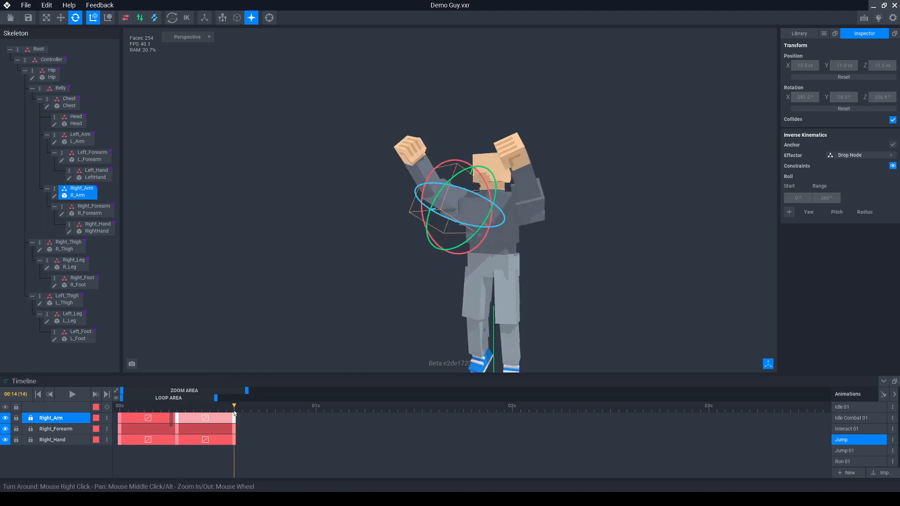
Rotate the Head at frame 14 so the face tilts upward, and adjust the Chest's tilt beneath it.
click(477, 155)
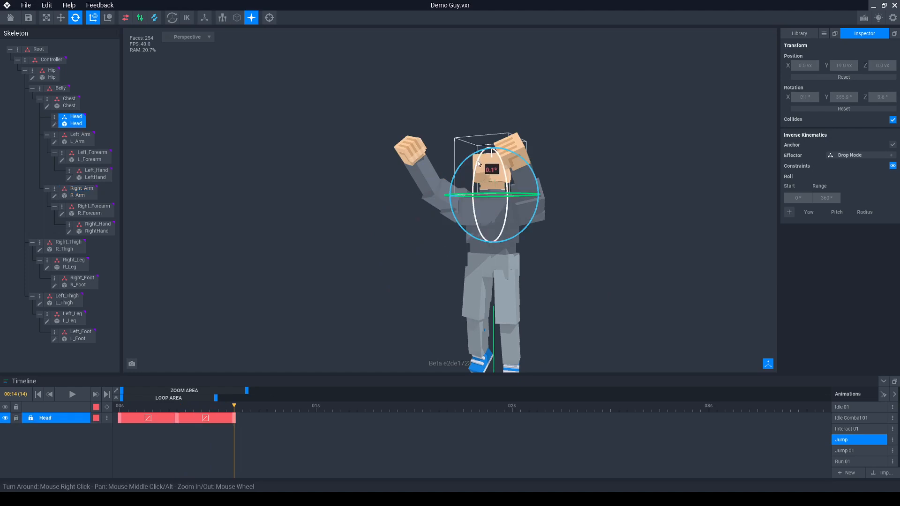
drag(490, 154, 485, 156)
click(495, 214)
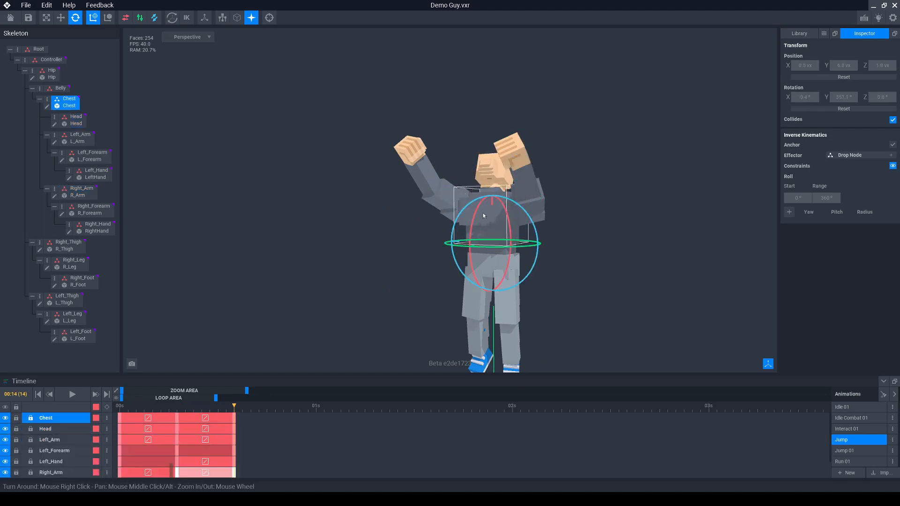
drag(477, 211, 478, 208)
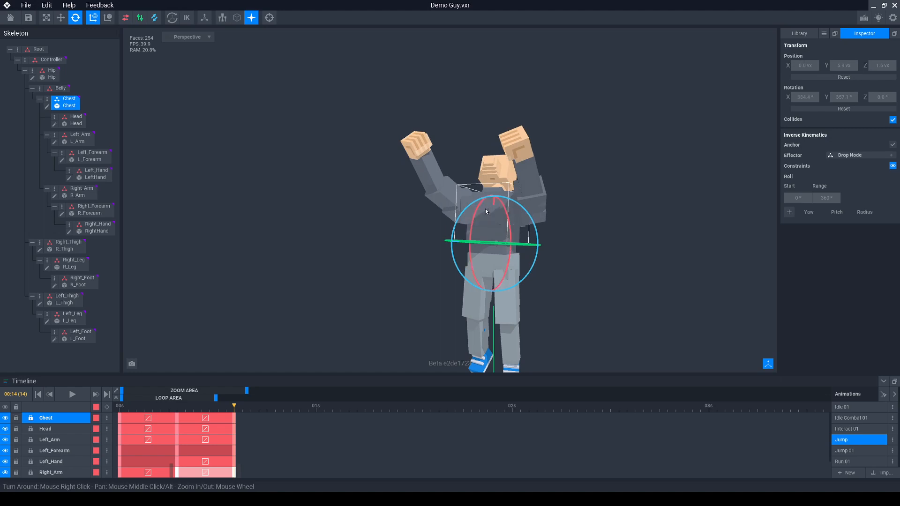
Move the Chest slightly upward at frame 14 to stretch the torso, and adjust the Belly's height.
click(61, 17)
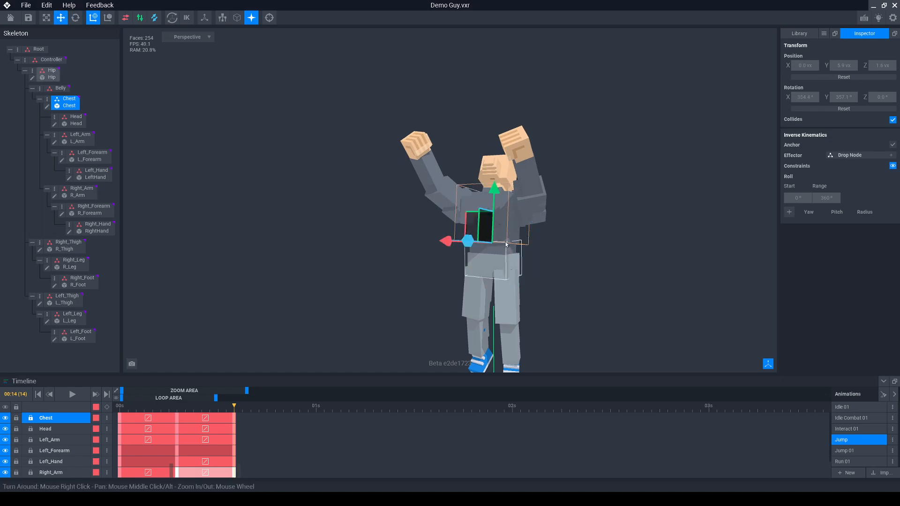
mouse_move(493, 220)
mouse_down()
mouse_move(495, 187)
mouse_move(493, 206)
mouse_up()
click(494, 263)
click(505, 236)
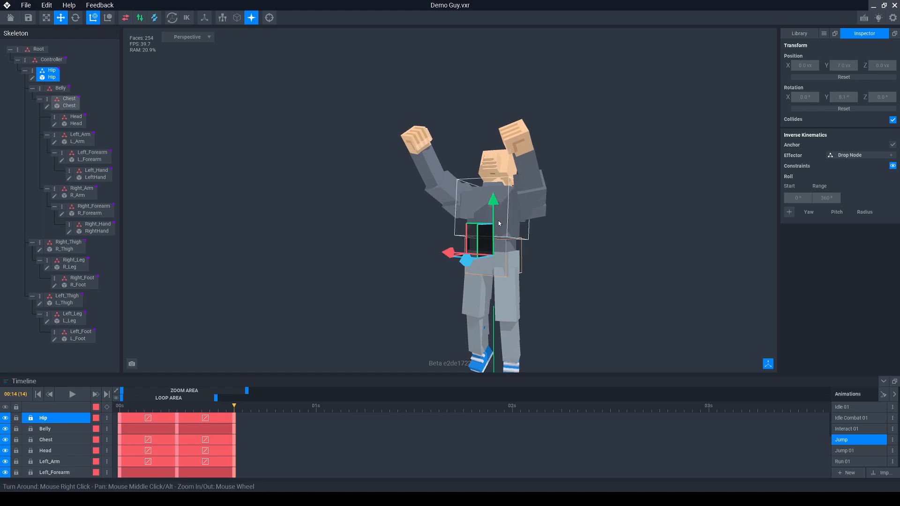
click(503, 241)
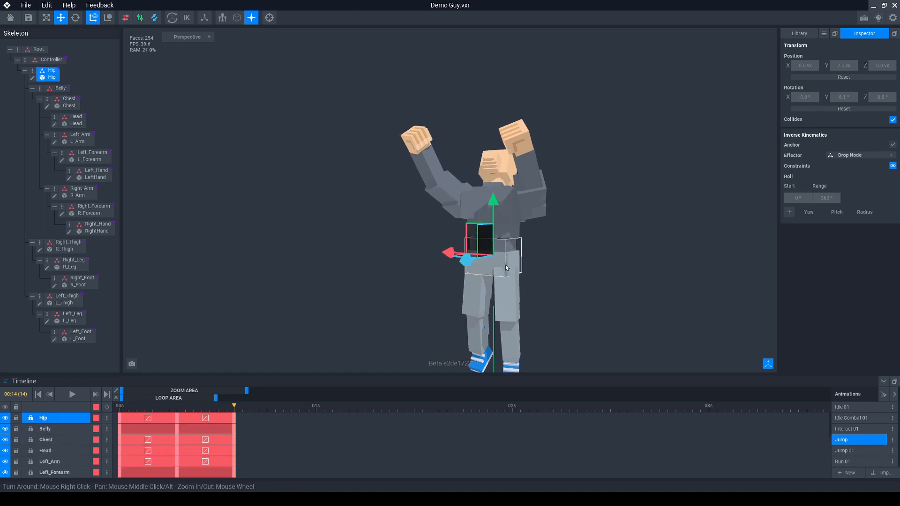
click(59, 89)
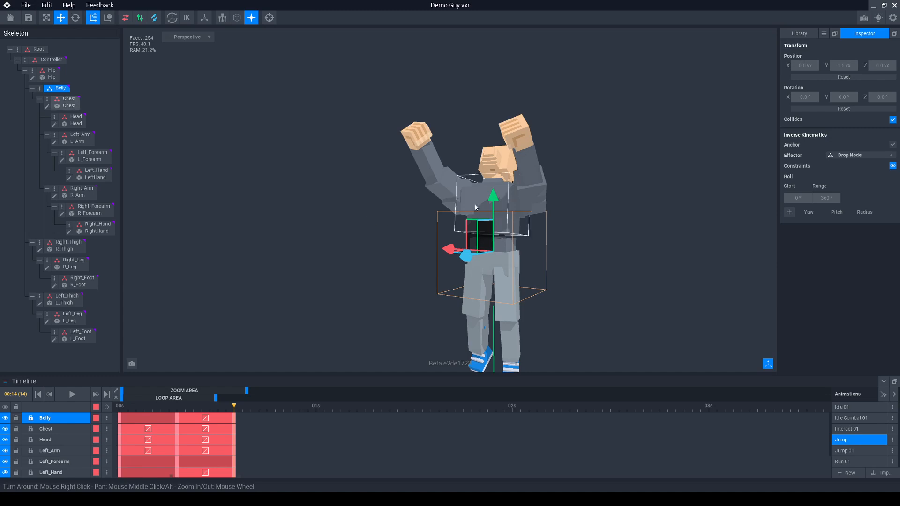
drag(492, 197, 498, 239)
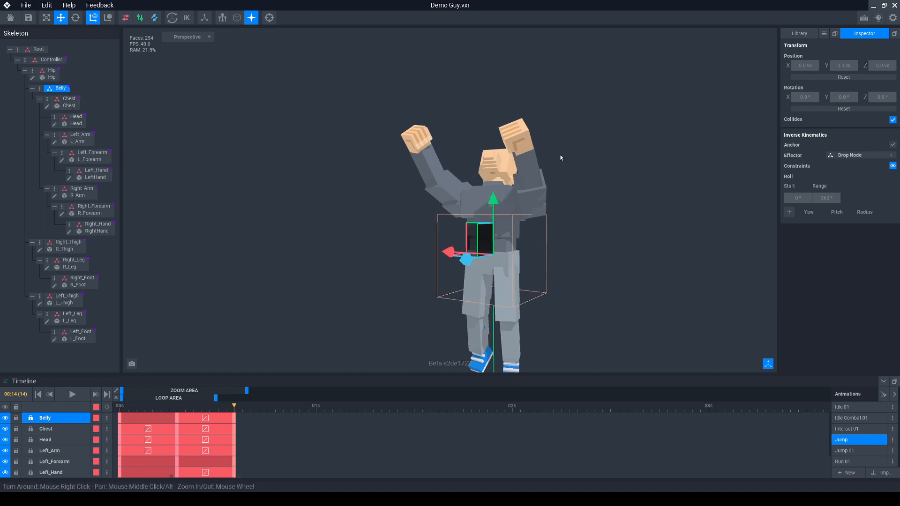
Try shifting the Left_Arm downward at the shoulder at frame 14, and undo the move.
click(544, 203)
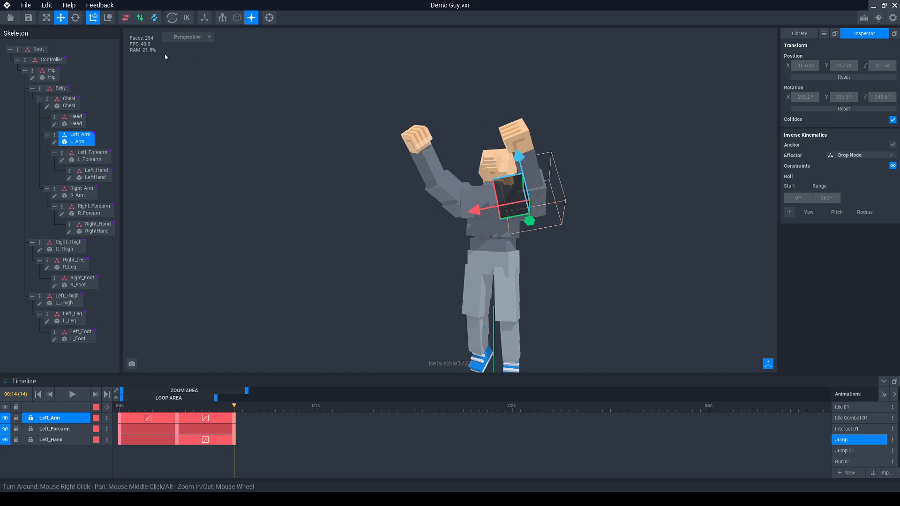
click(104, 20)
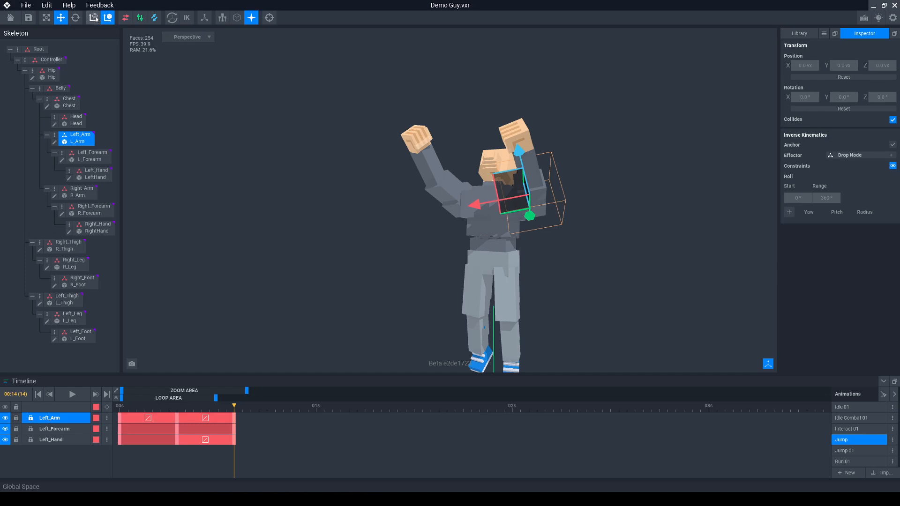
click(95, 19)
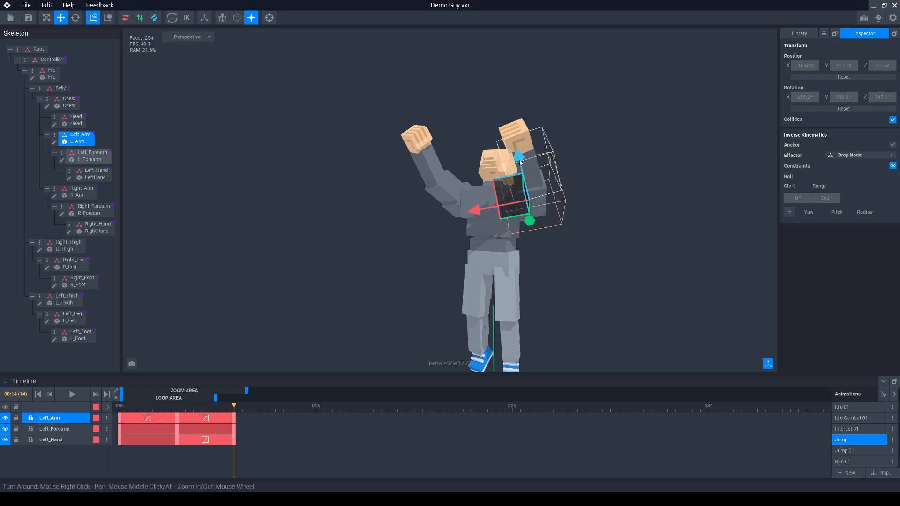
right_drag(592, 193, 596, 192)
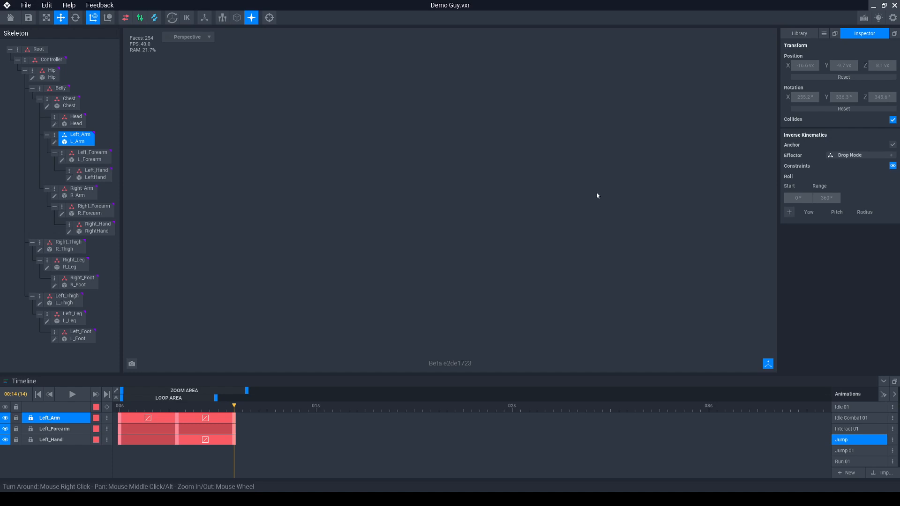
key(f)
right_drag(447, 197, 450, 197)
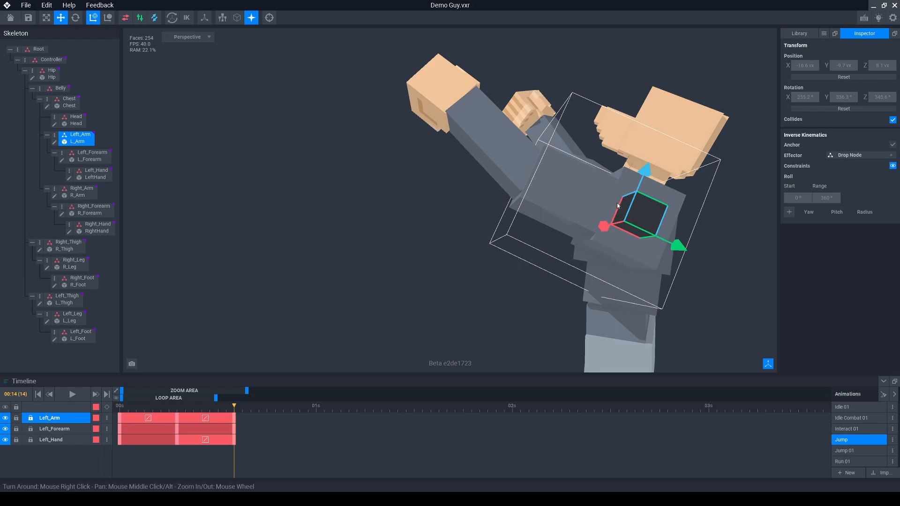
right_drag(576, 177, 574, 178)
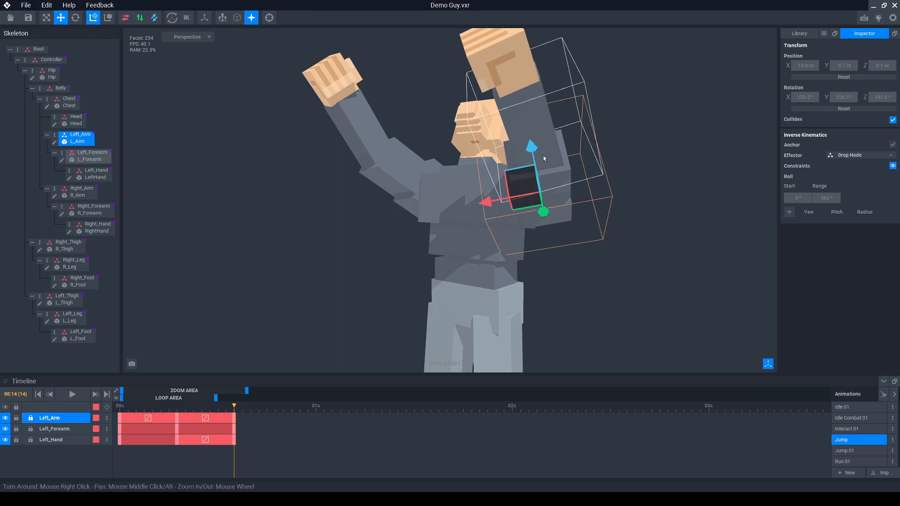
drag(533, 148, 541, 178)
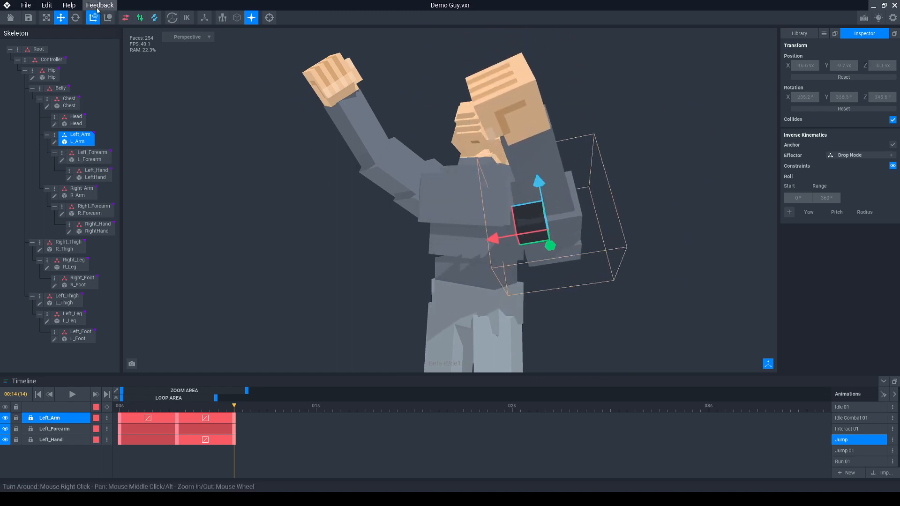
key(ctrl+z)
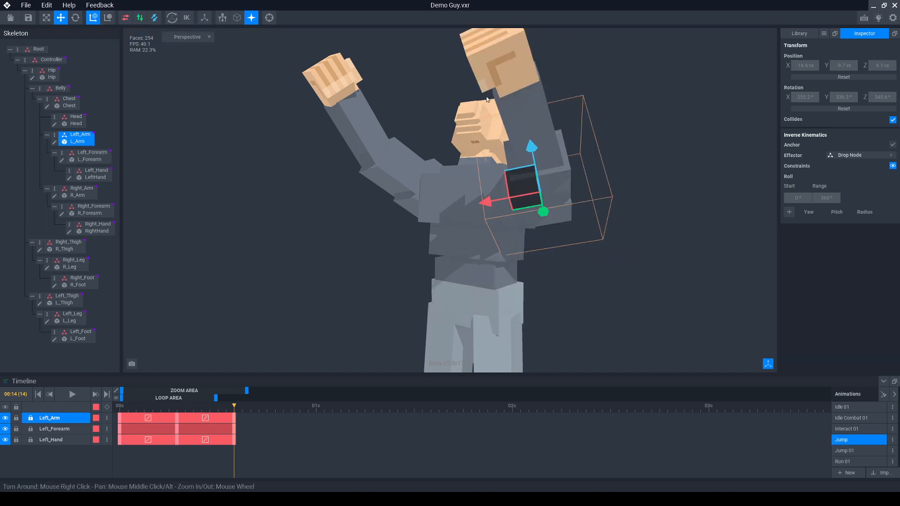
Move the Left_Arm upward along its own Z axis at frame 14 to lift the shoulder.
right_drag(542, 145, 406, 137)
key(f)
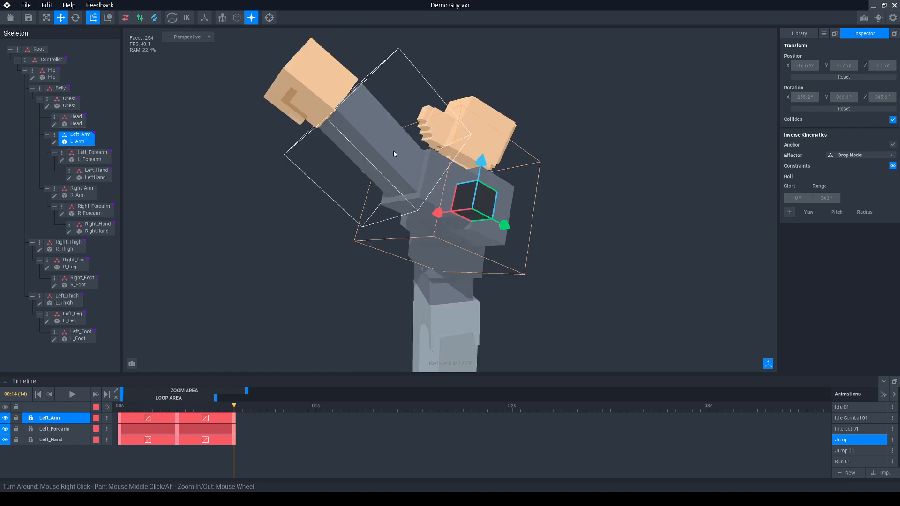
click(108, 17)
mouse_move(460, 156)
mouse_down()
mouse_move(461, 124)
mouse_move(459, 187)
mouse_move(466, 159)
mouse_up()
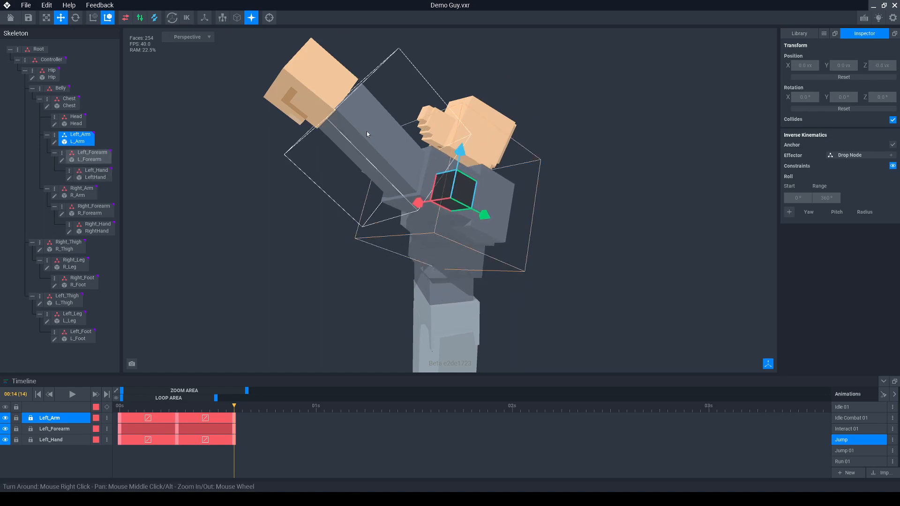
click(95, 19)
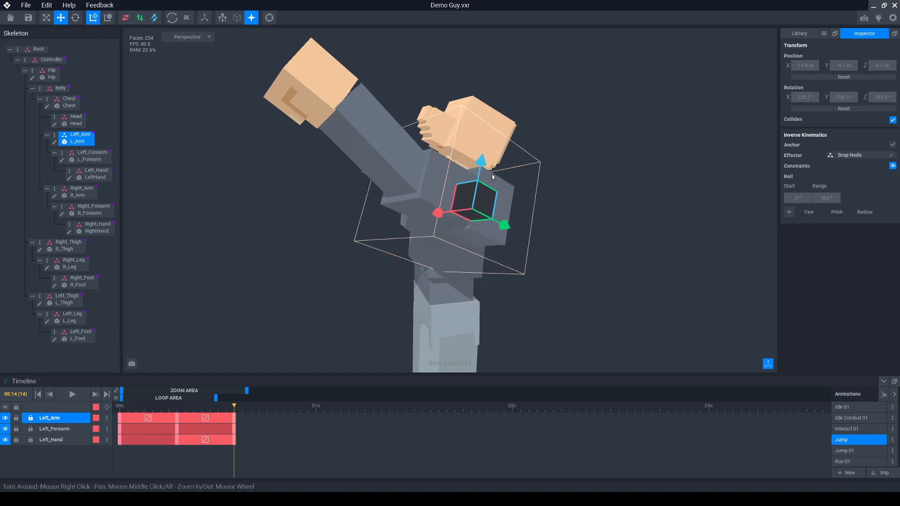
drag(480, 161, 488, 144)
right_drag(487, 144, 464, 192)
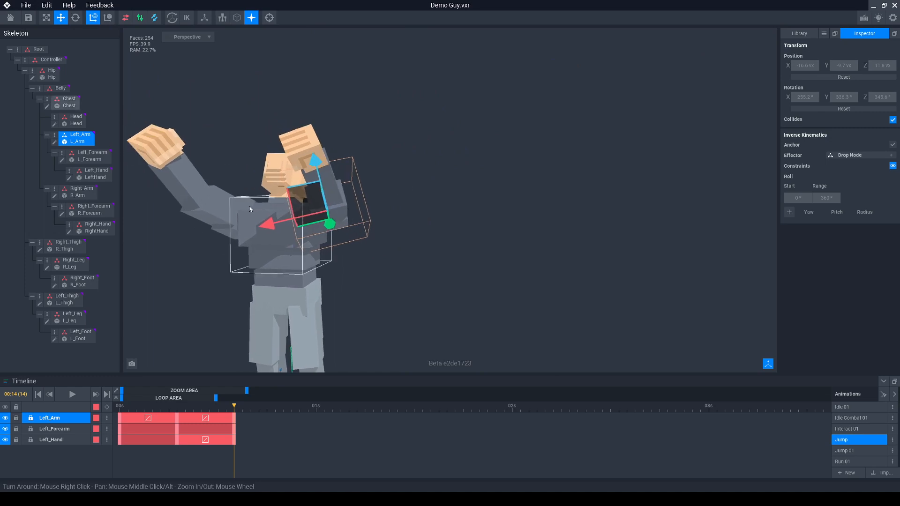
Move the Right_Arm at frame 14 up along its own Z axis, and adjust its position along its own Y axis.
click(229, 205)
drag(262, 176, 264, 167)
click(281, 229)
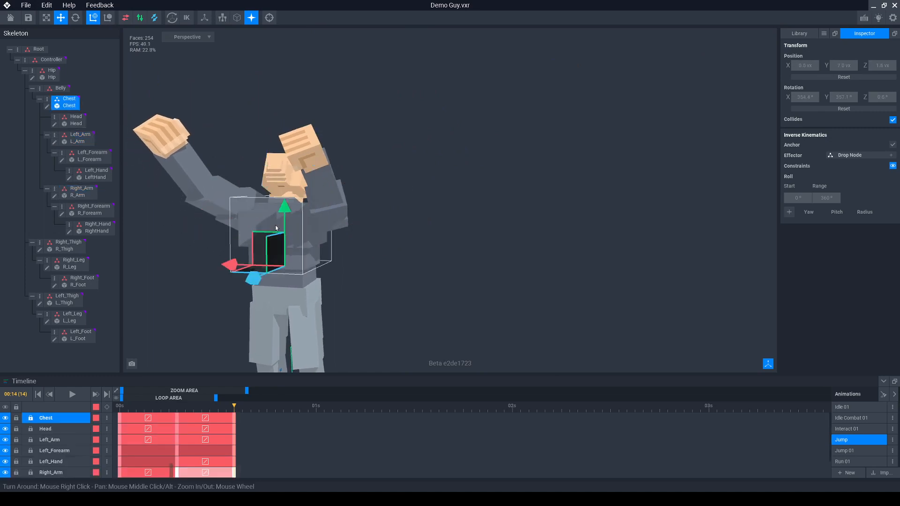
click(245, 201)
drag(281, 233, 275, 230)
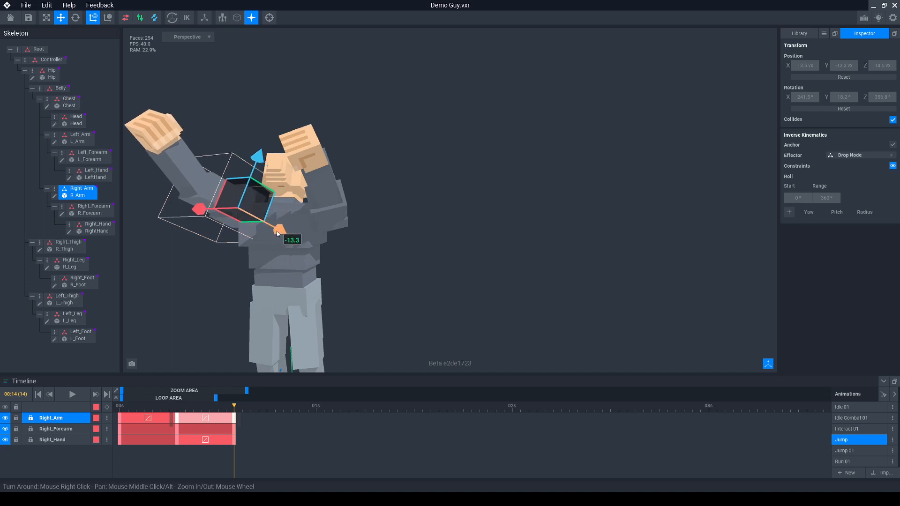
Go to frame 21 and move the Hip upward to raise the whole character higher off the ground.
scroll(306, 232, down, 3)
middle_drag(307, 233, 358, 210)
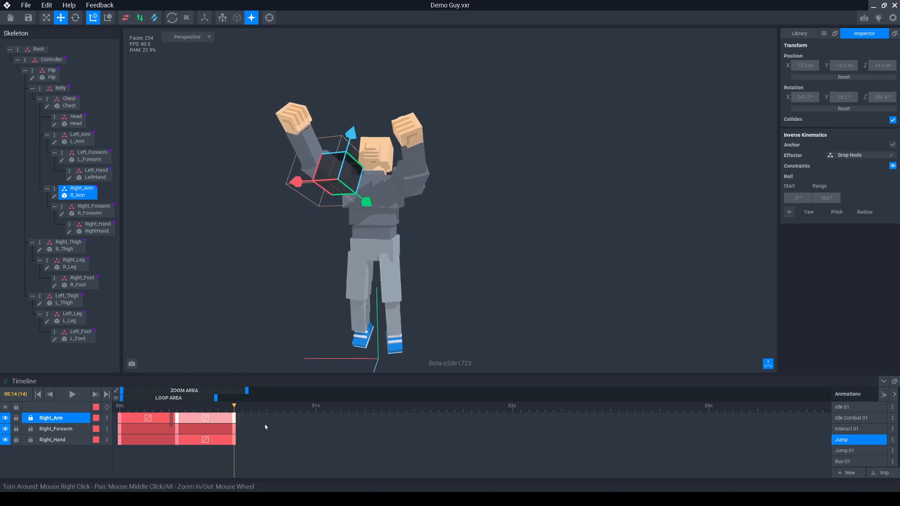
mouse_move(234, 407)
mouse_down()
mouse_move(68, 405)
mouse_move(245, 412)
mouse_up()
click(393, 244)
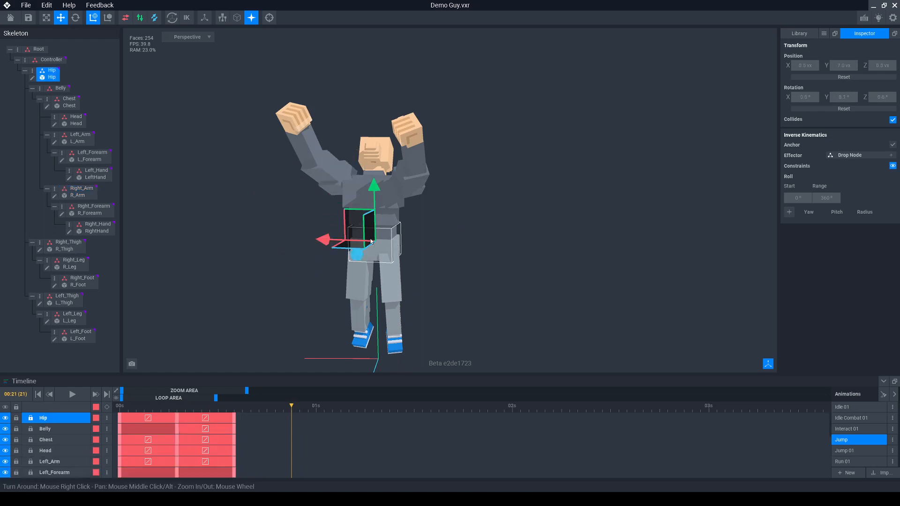
drag(374, 184, 377, 158)
Rotate the Right_Thigh forward at the hip at frame 21, lifting the knee, and turn it slightly about its own Y axis.
click(363, 258)
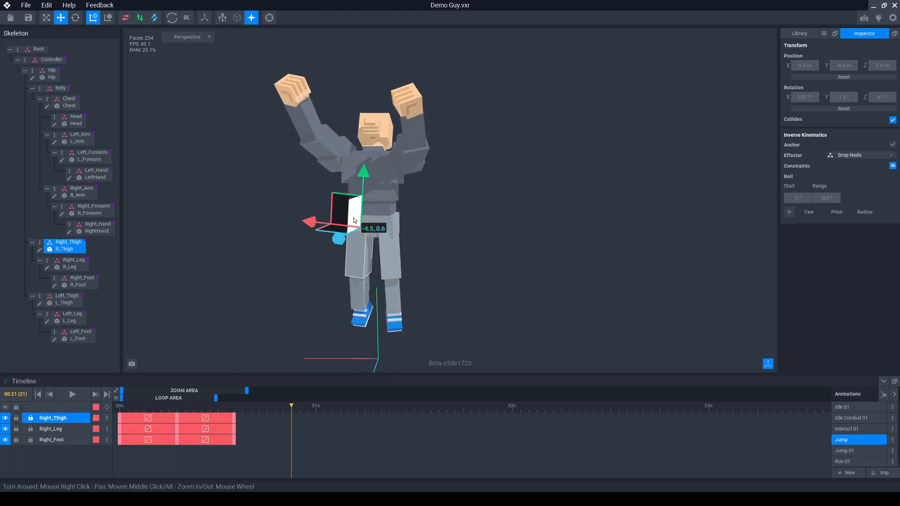
click(388, 256)
click(367, 266)
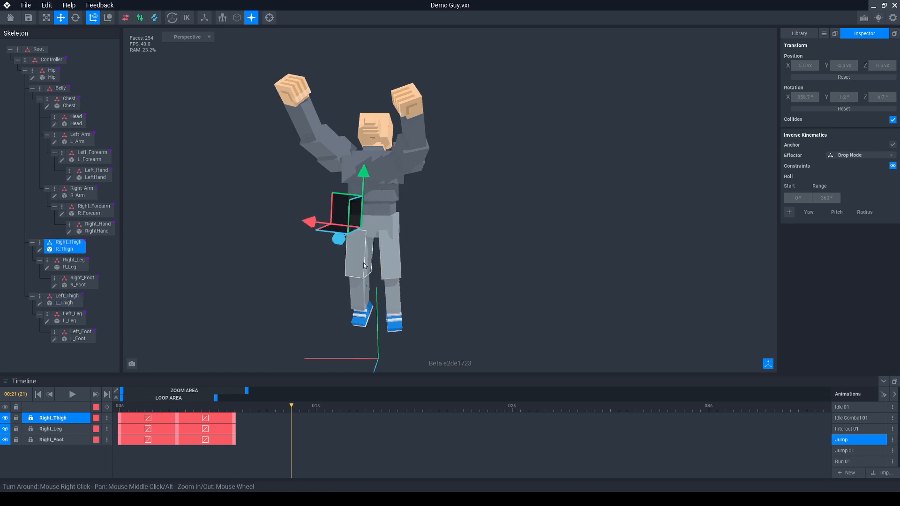
click(75, 17)
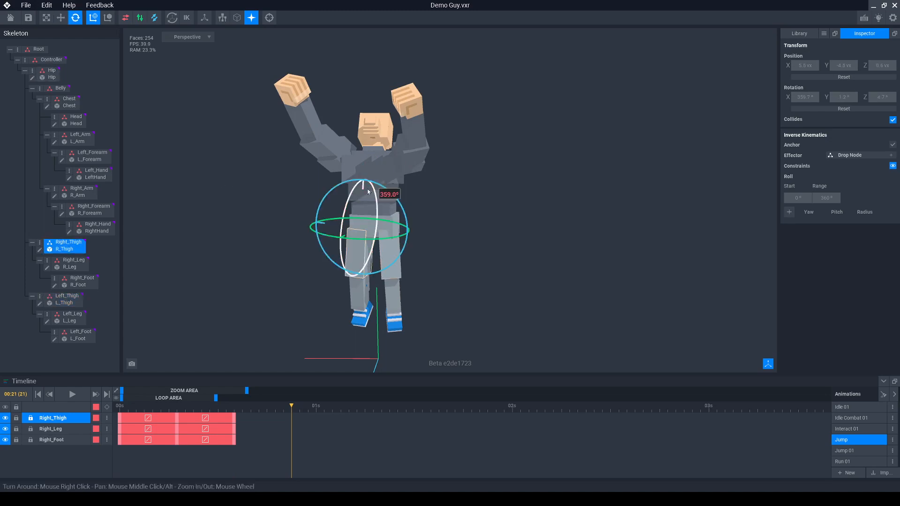
drag(375, 202, 376, 219)
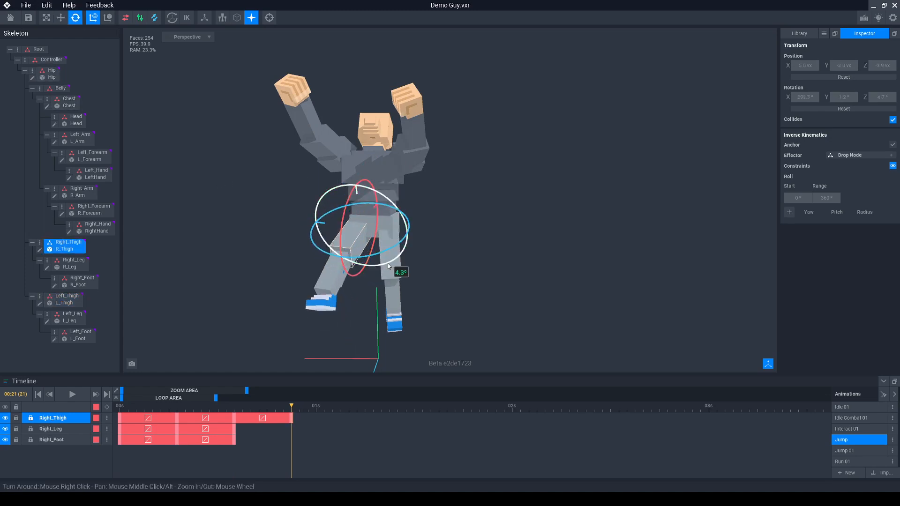
click(387, 263)
Rotate the Left_Thigh forward at the hip at frame 21 to lift the left knee.
click(389, 212)
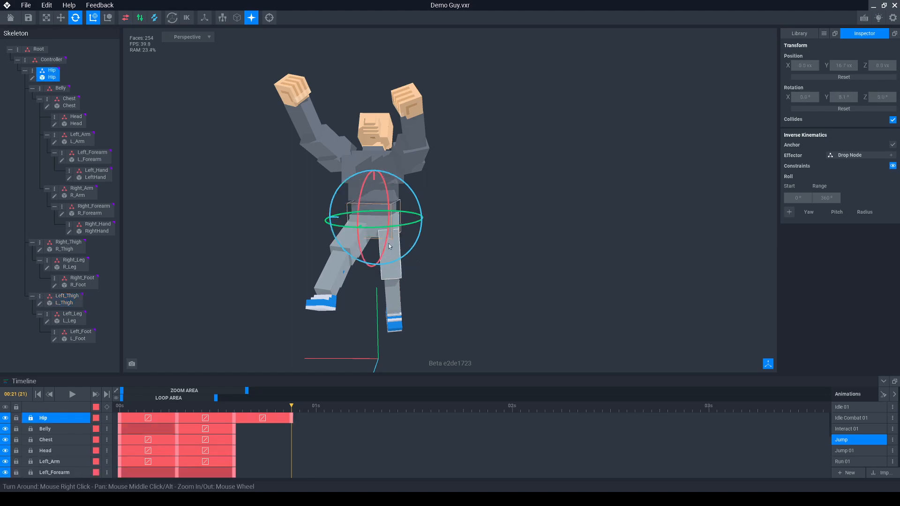
click(388, 262)
right_drag(388, 263, 397, 254)
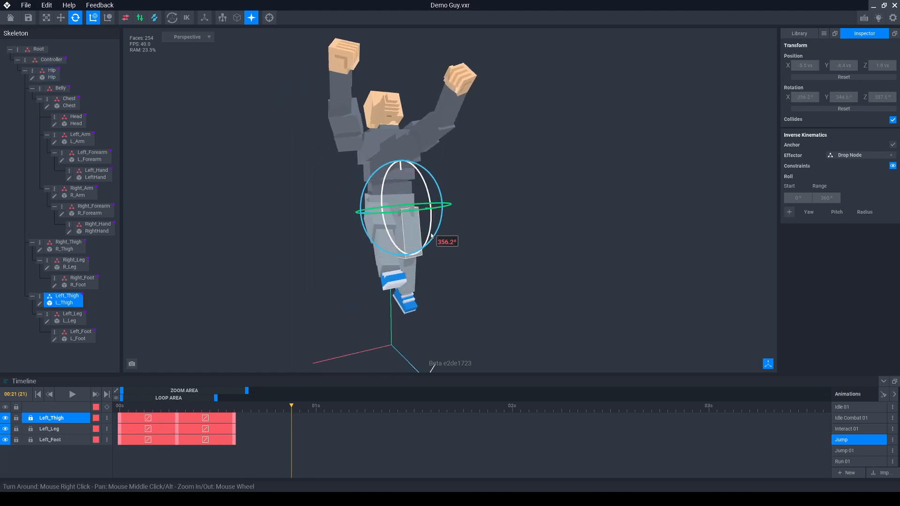
drag(430, 234, 429, 205)
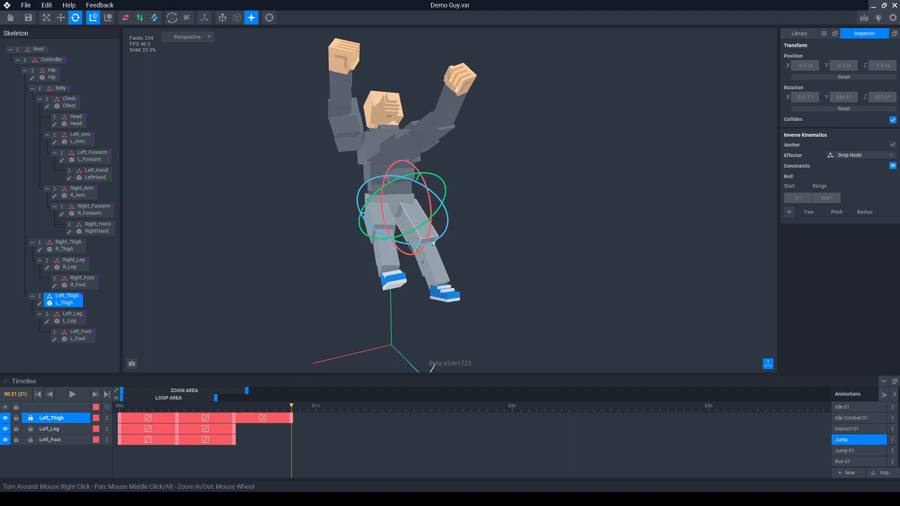
Rotate the Left_Leg and Right_Leg backward at frame 21 to bend both knees.
click(429, 260)
drag(452, 258, 439, 327)
click(392, 262)
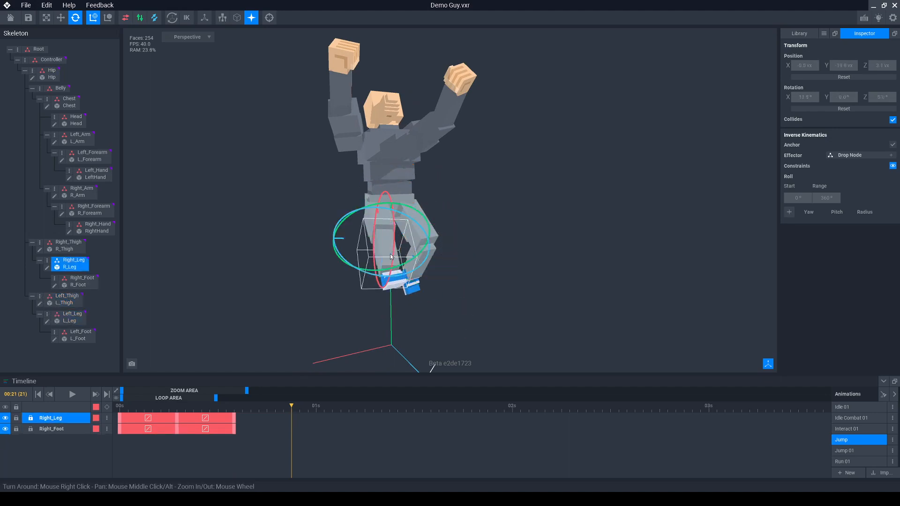
drag(395, 238, 410, 320)
drag(394, 211, 399, 248)
Rotate the Left_Arm and Right_Arm at the shoulders at frame 21 so both arms spread outward and lower.
click(429, 136)
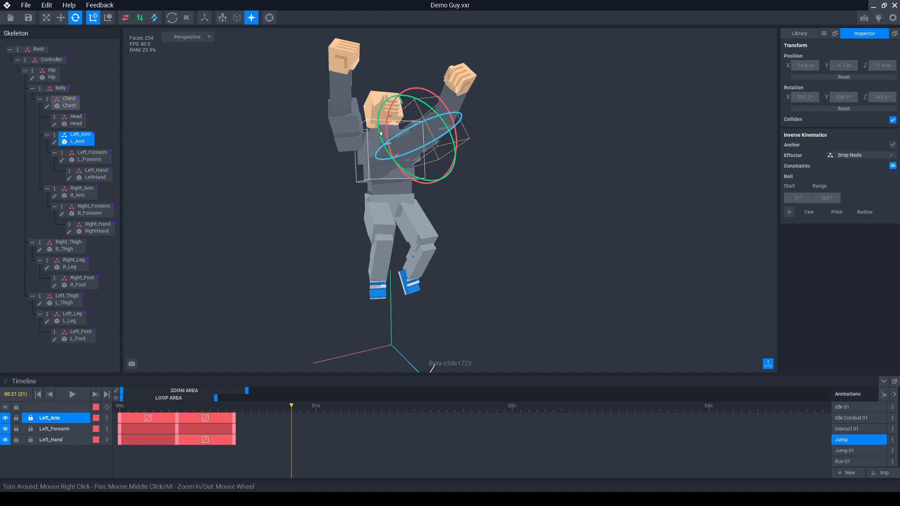
drag(380, 133, 331, 113)
click(337, 127)
drag(378, 131, 378, 132)
Rotate the Right_Forearm and Left_Forearm upward at frame 21 to bend both elbows.
click(309, 94)
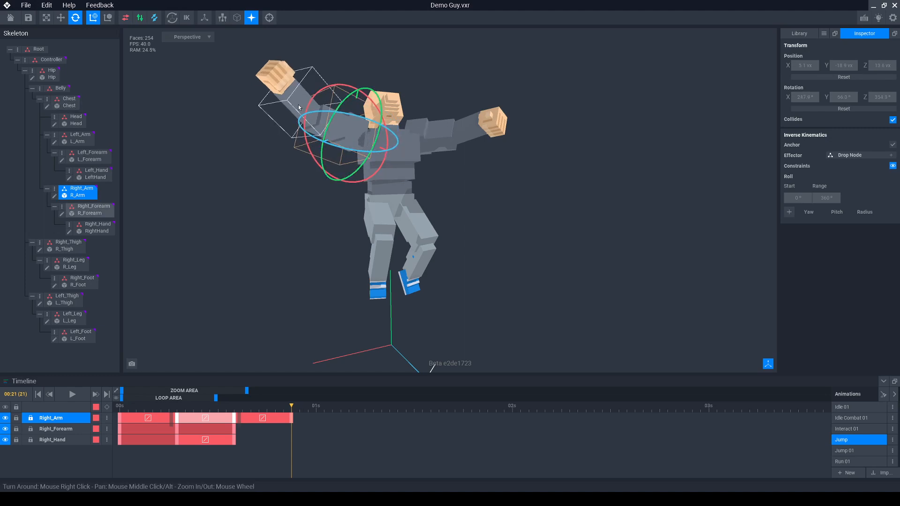
drag(270, 100, 300, 88)
click(472, 122)
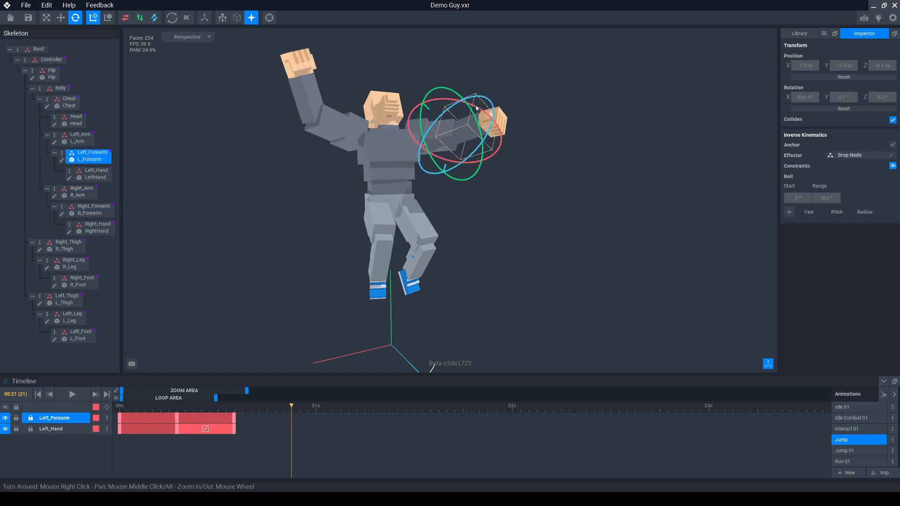
drag(483, 109, 455, 105)
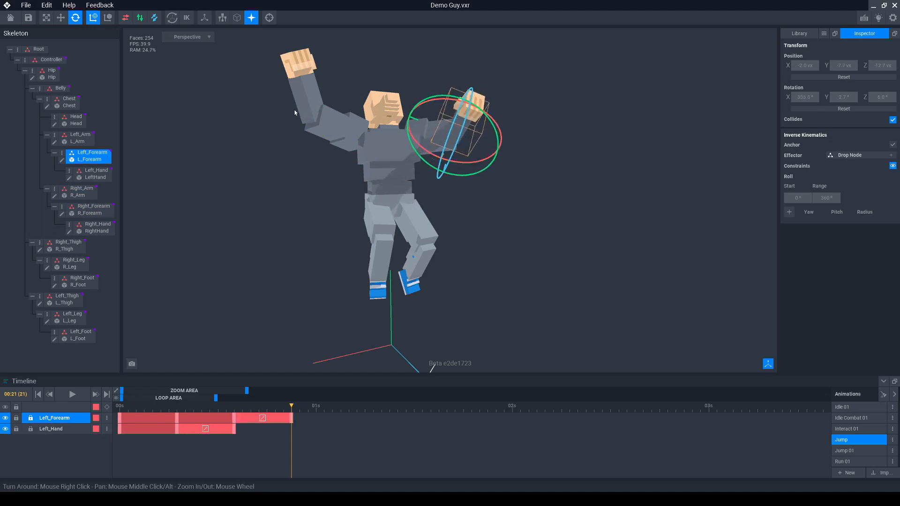
click(325, 119)
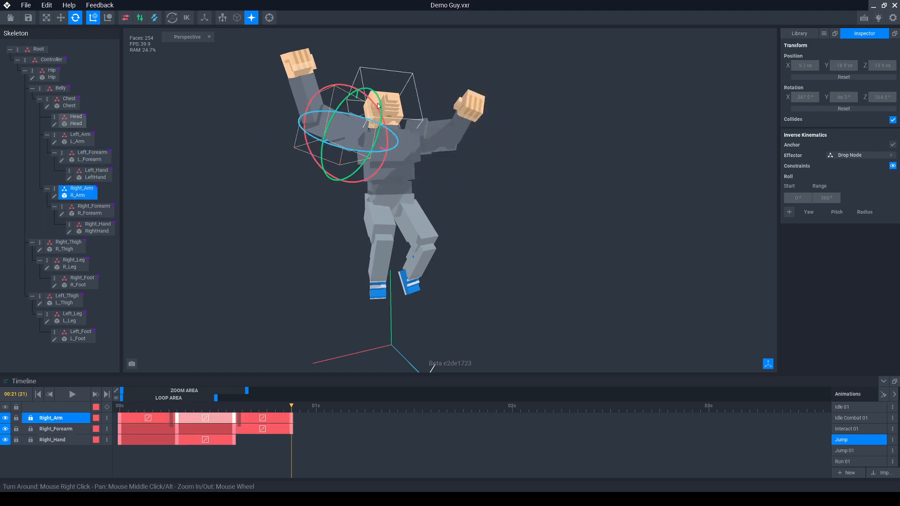
Tilt the Head and the Chest forward at frame 21 so the character looks downward.
drag(379, 106, 403, 143)
click(395, 106)
click(403, 145)
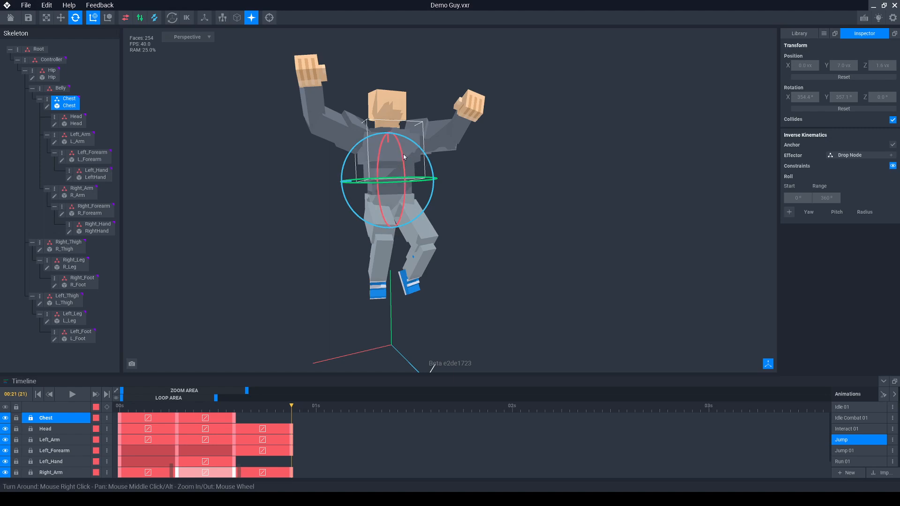
drag(403, 154, 404, 172)
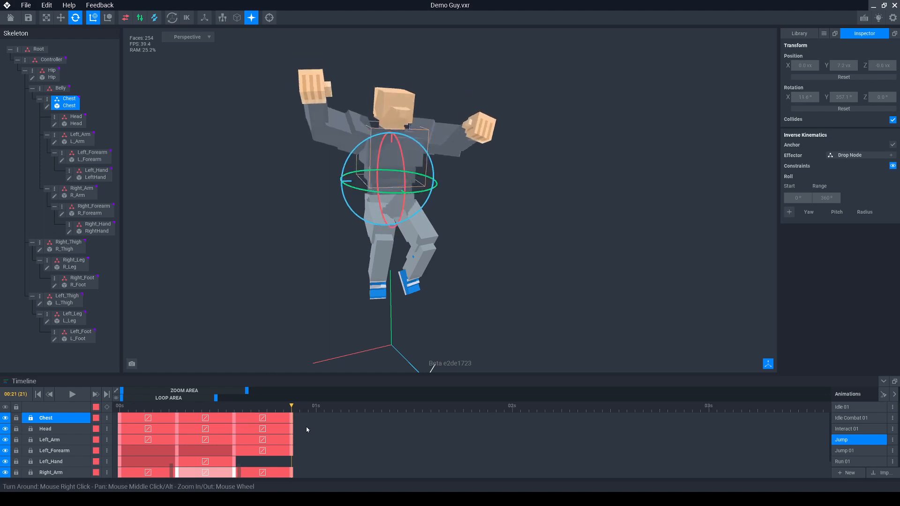
Move the Hip further upward at frame 21 to increase the height of the jump.
drag(284, 409, 347, 418)
click(50, 70)
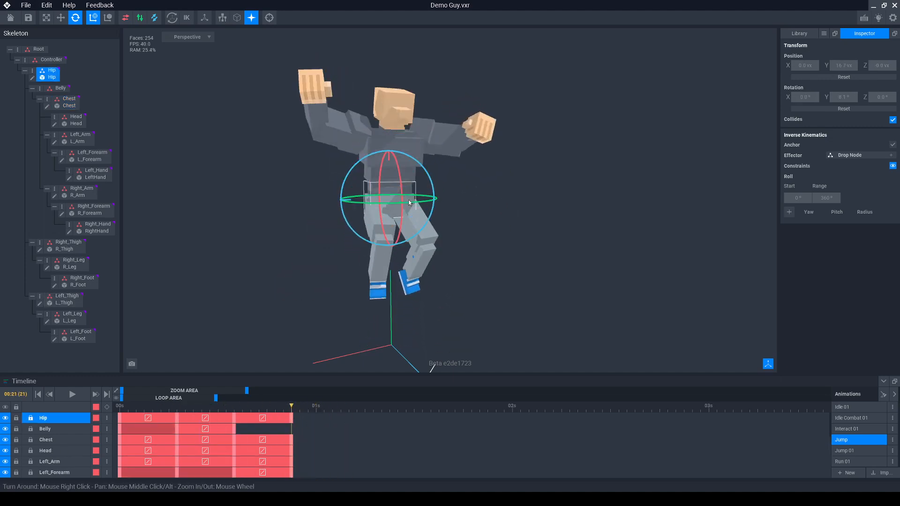
click(60, 17)
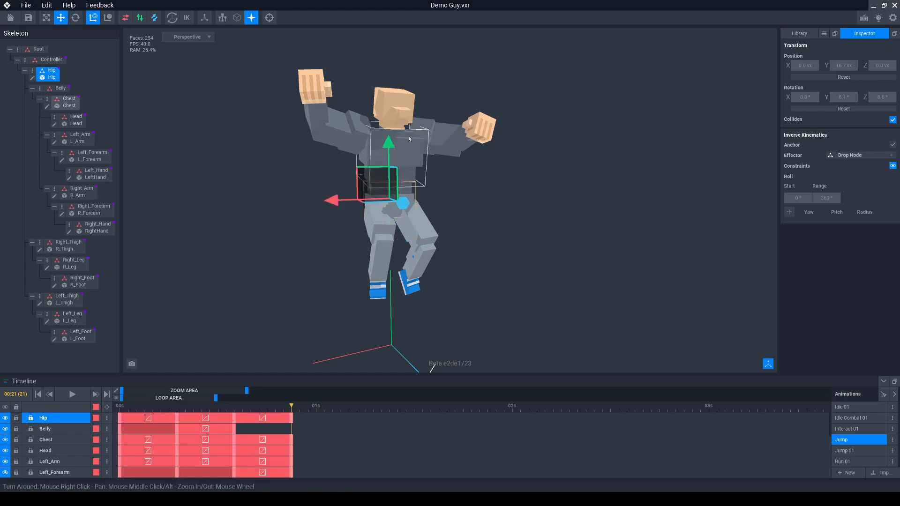
drag(391, 144, 391, 126)
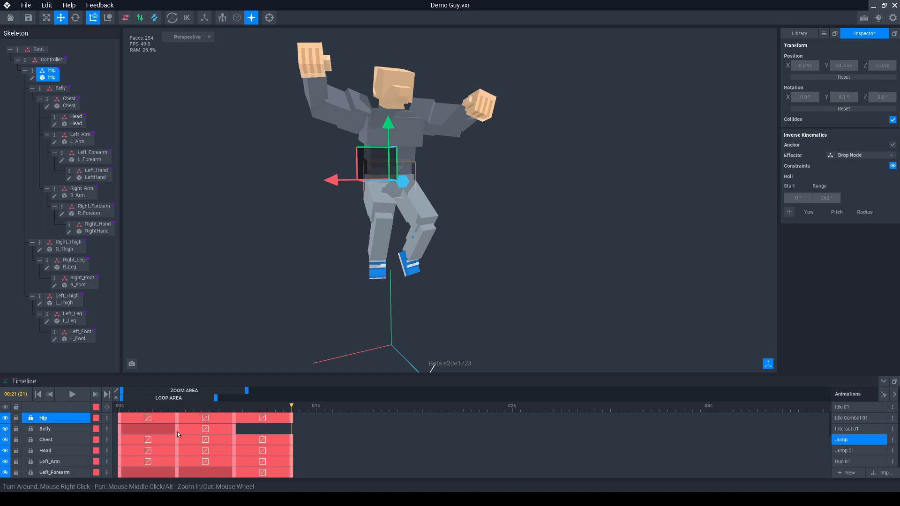
Try raising the Belly at frame 32, compare the pose at frame 21, and delete the frame 32 keyframe.
click(47, 428)
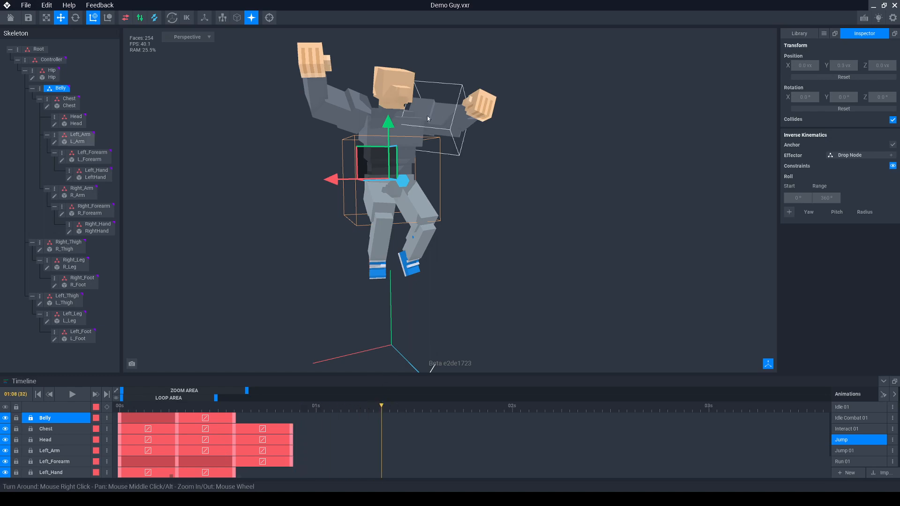
drag(388, 131, 388, 107)
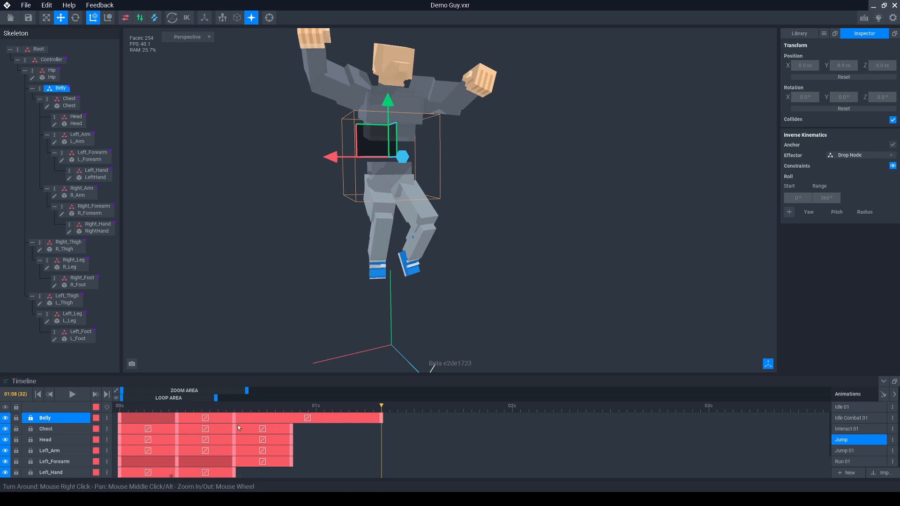
drag(384, 410, 290, 419)
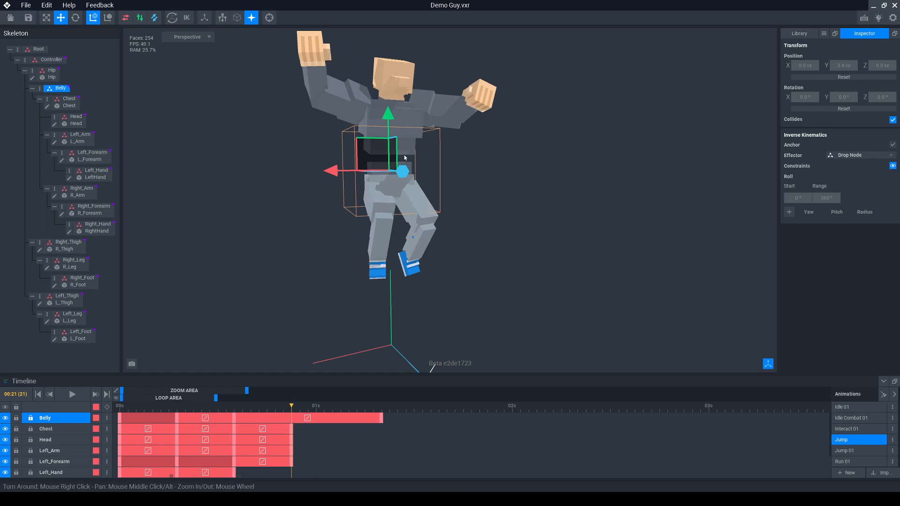
middle_drag(404, 155, 400, 188)
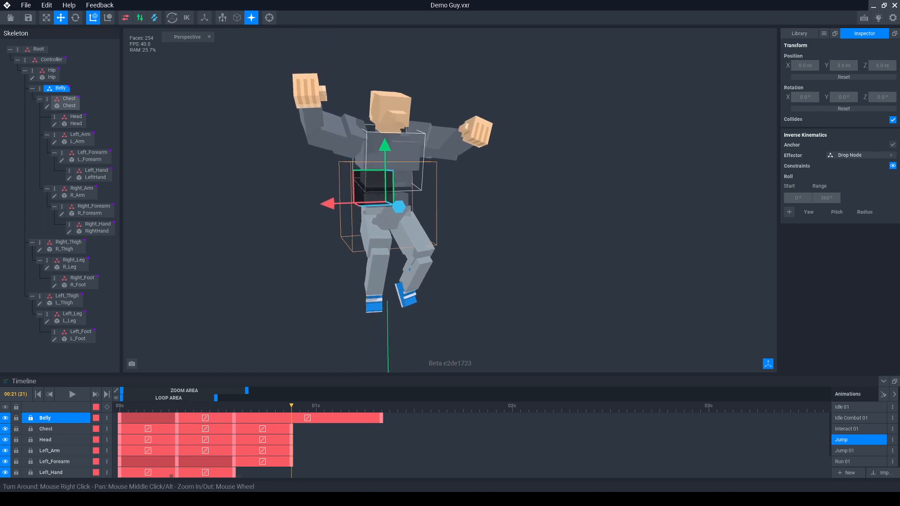
right_drag(399, 137, 384, 220)
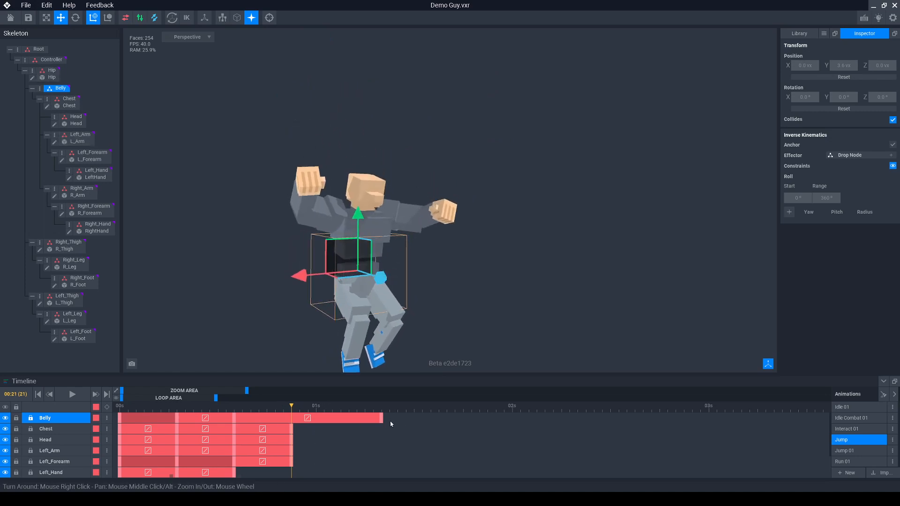
key(Delete)
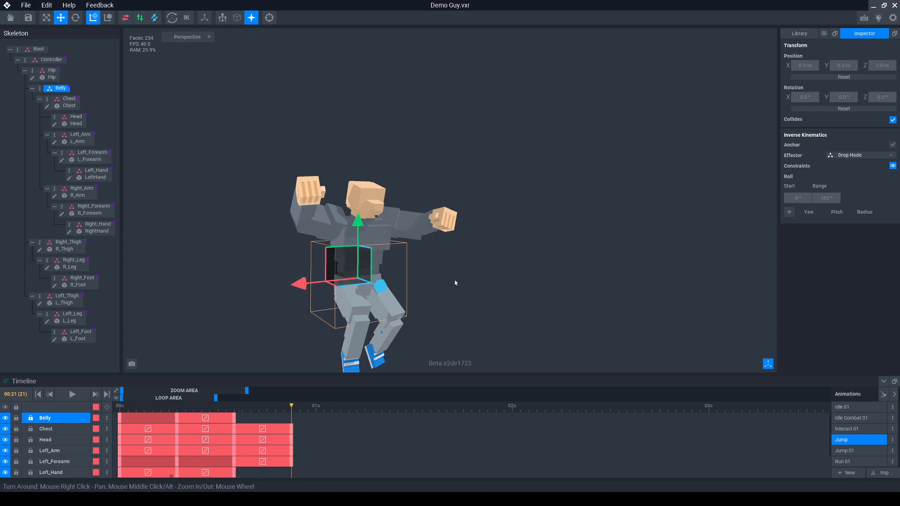
Add keyframes for all the nodes at frame 21, and check the Belly's keyframes along the timeline.
click(107, 407)
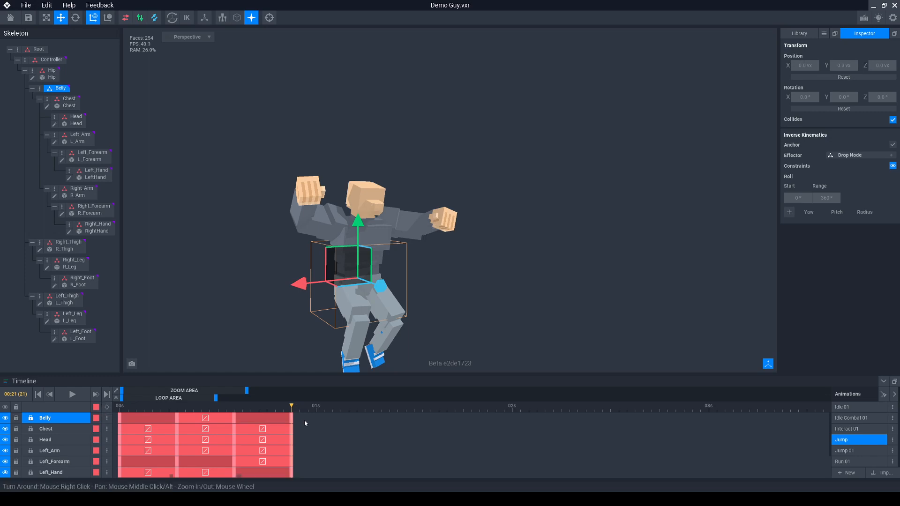
middle_drag(456, 301, 468, 236)
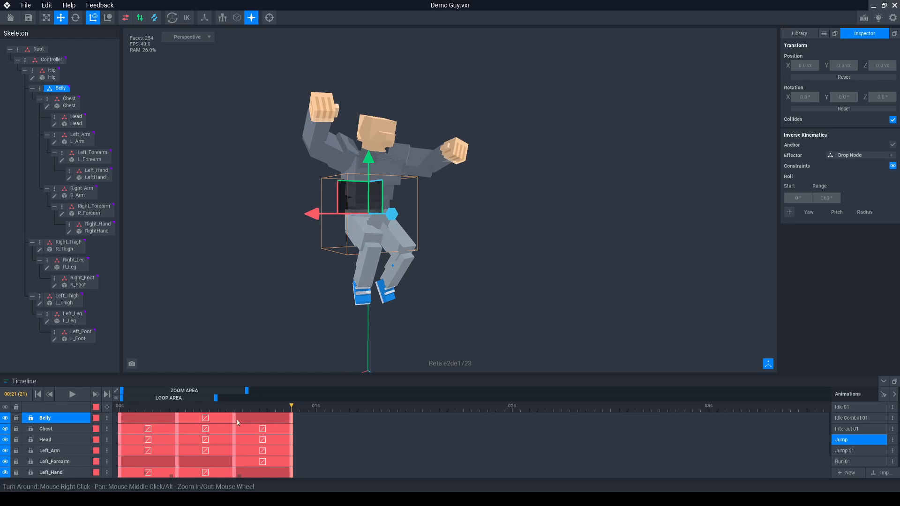
click(291, 418)
click(234, 418)
click(176, 418)
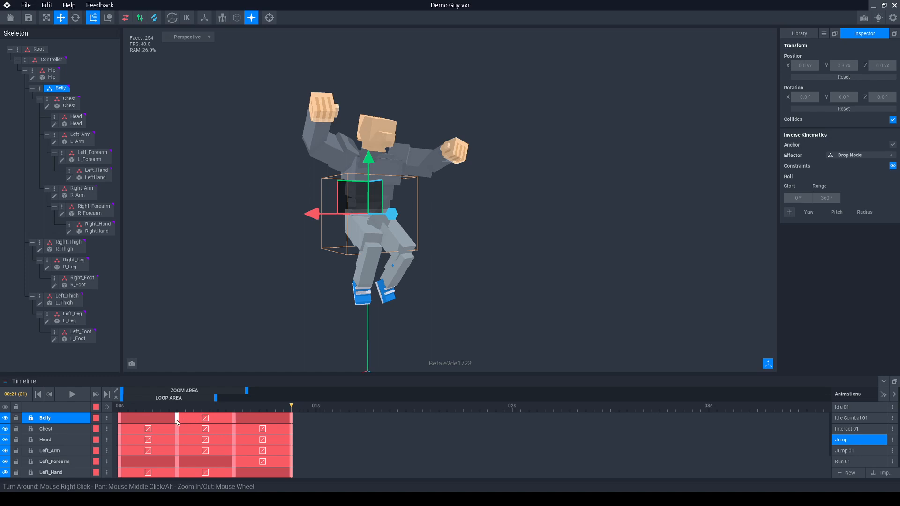
click(233, 418)
mouse_move(291, 407)
mouse_down()
mouse_move(194, 407)
mouse_move(317, 409)
mouse_move(197, 410)
mouse_move(291, 414)
mouse_up()
Adjust the rotation of the raised Left_Arm in the frame 21 mid-air pose.
click(403, 178)
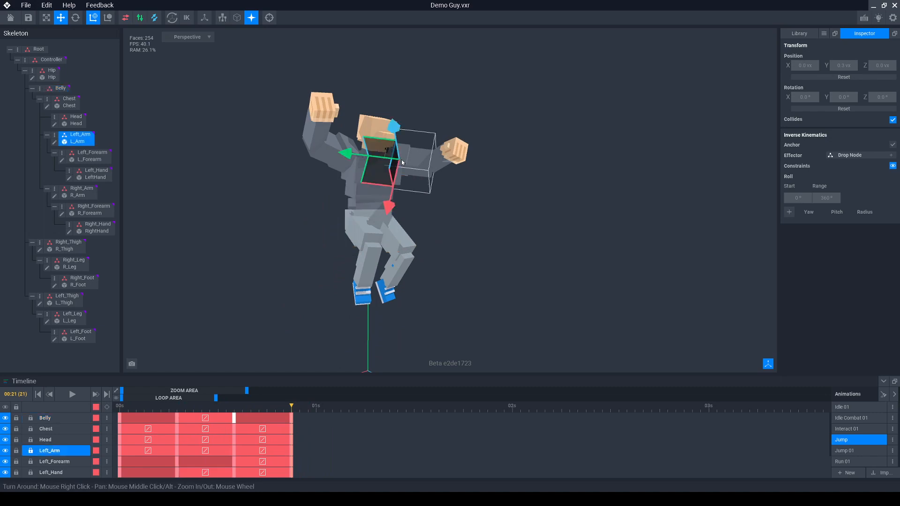
click(76, 17)
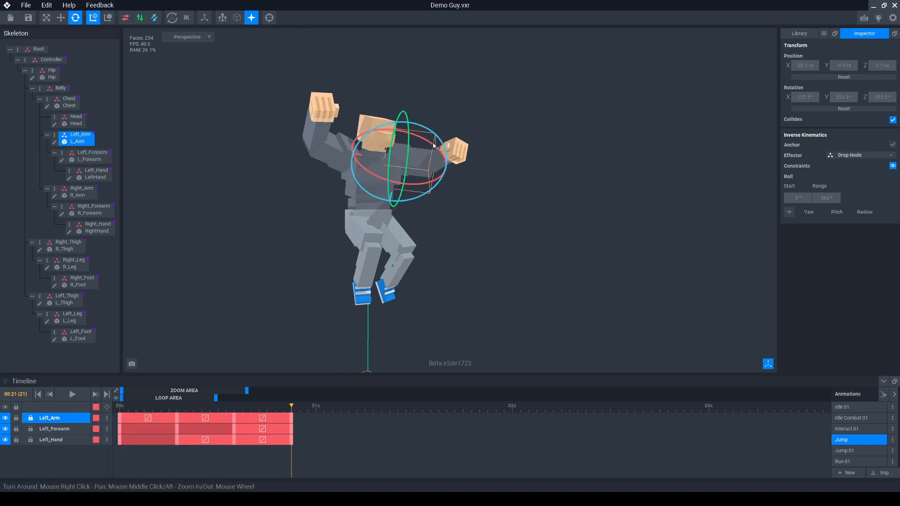
drag(432, 146, 422, 187)
scroll(499, 206, up, 5)
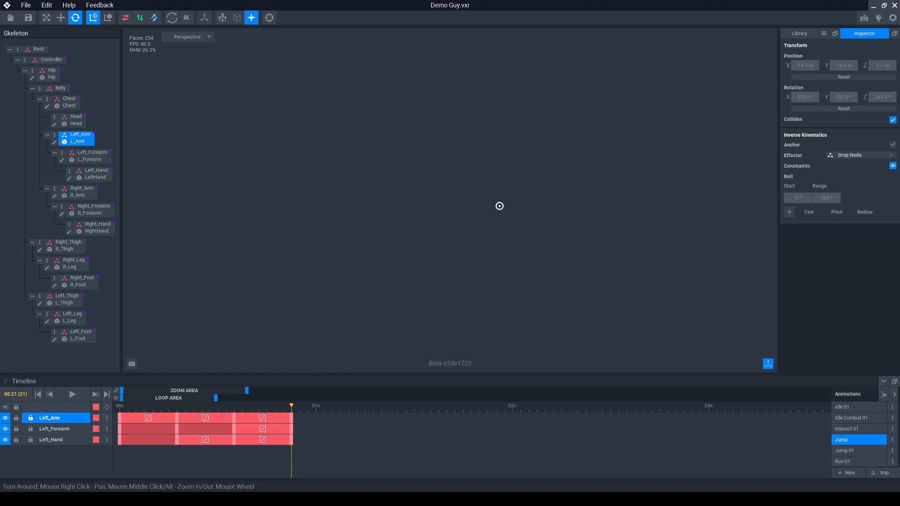
scroll(499, 209, down, 3)
right_drag(496, 229, 497, 206)
scroll(504, 229, up, 4)
scroll(507, 228, down, 5)
scroll(444, 211, down, 10)
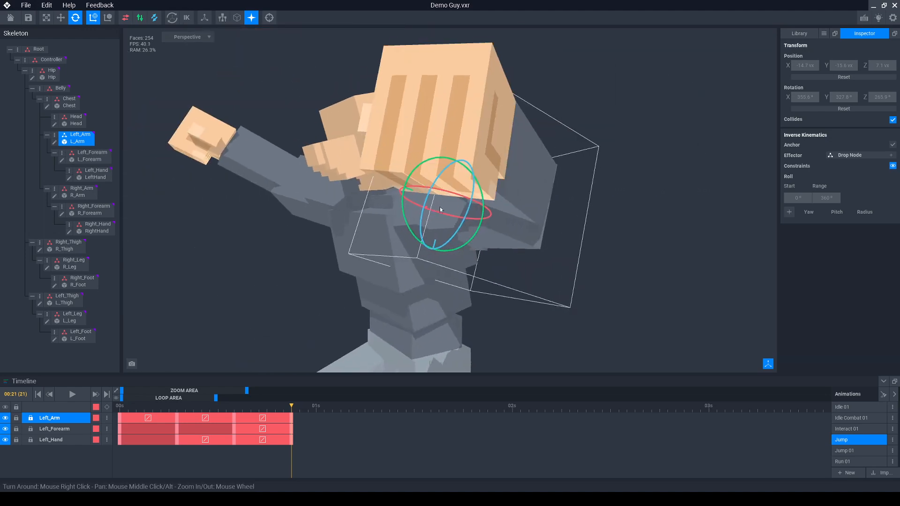
right_drag(445, 211, 428, 220)
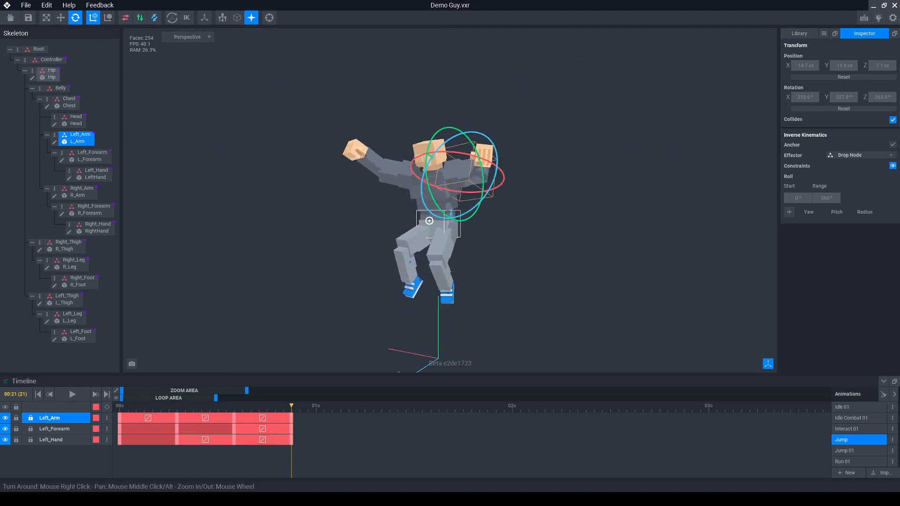
Copy the frame 14 keyframes of all the nodes from Hip down to Left_Foot.
drag(296, 408, 237, 418)
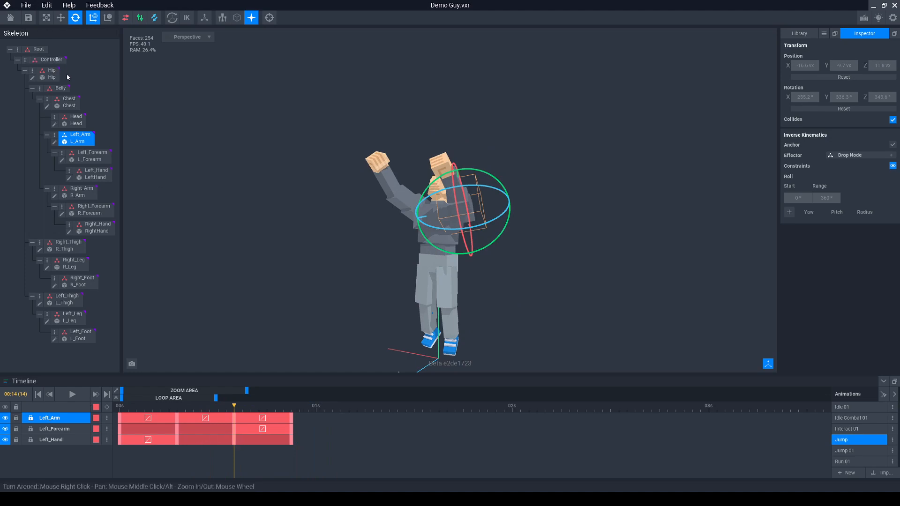
click(51, 74)
click(83, 339)
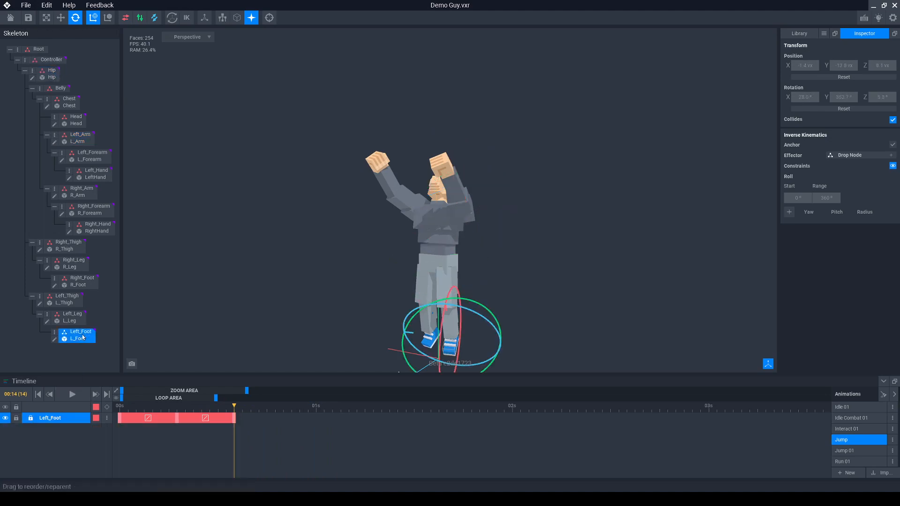
click(50, 73)
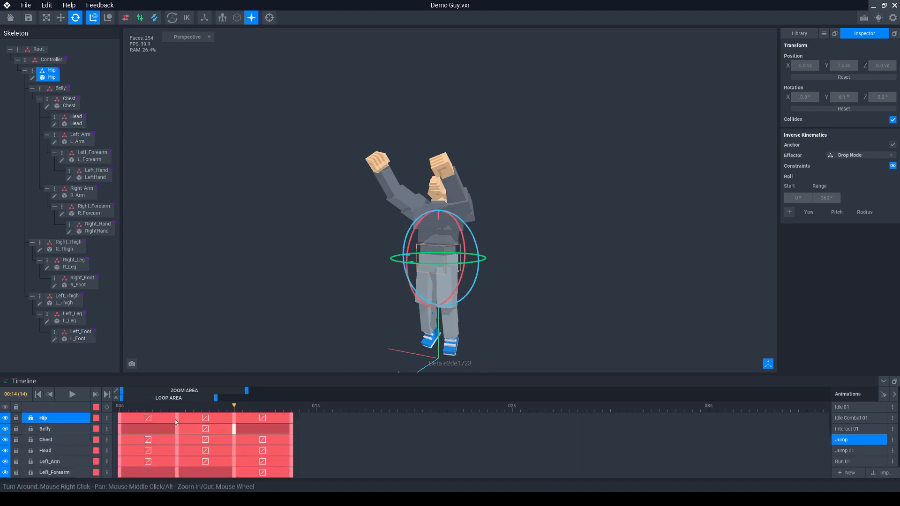
click(233, 420)
shift+click(233, 429)
scroll(235, 460, down, 1)
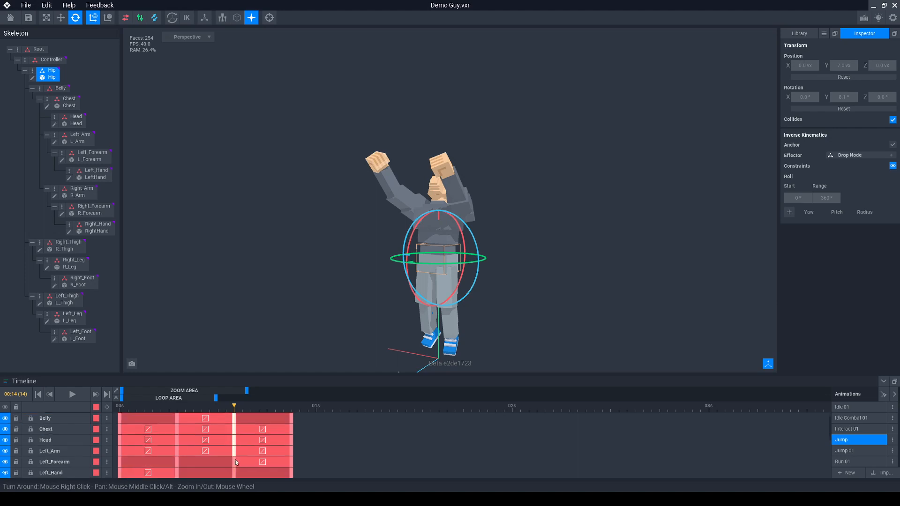
scroll(235, 457, down, 4)
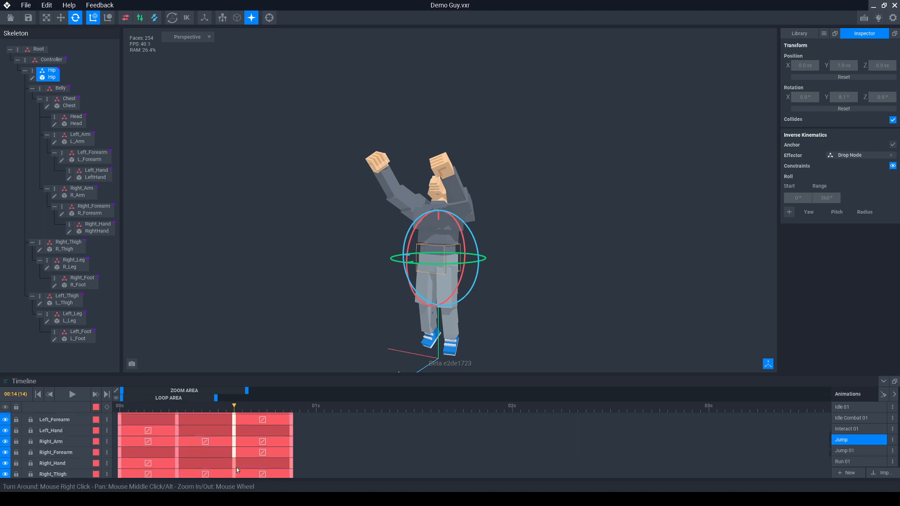
scroll(237, 462, down, 4)
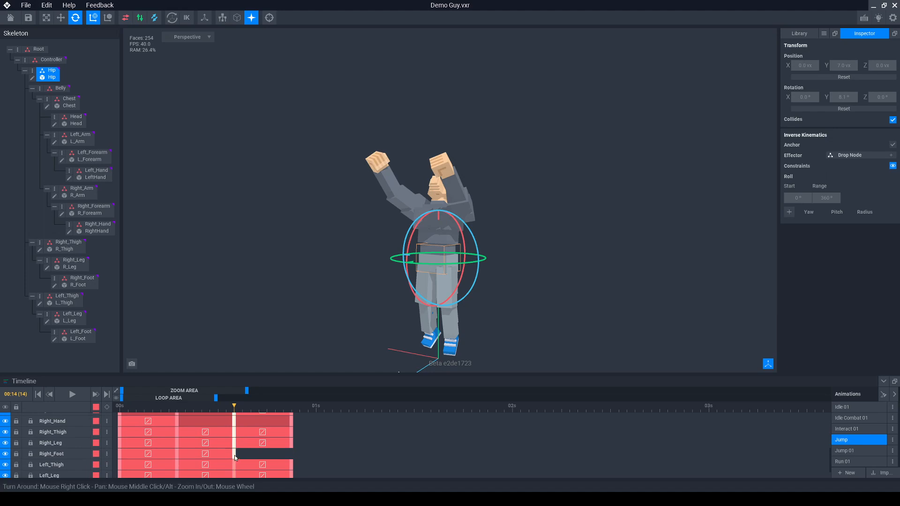
scroll(238, 451, down, 1)
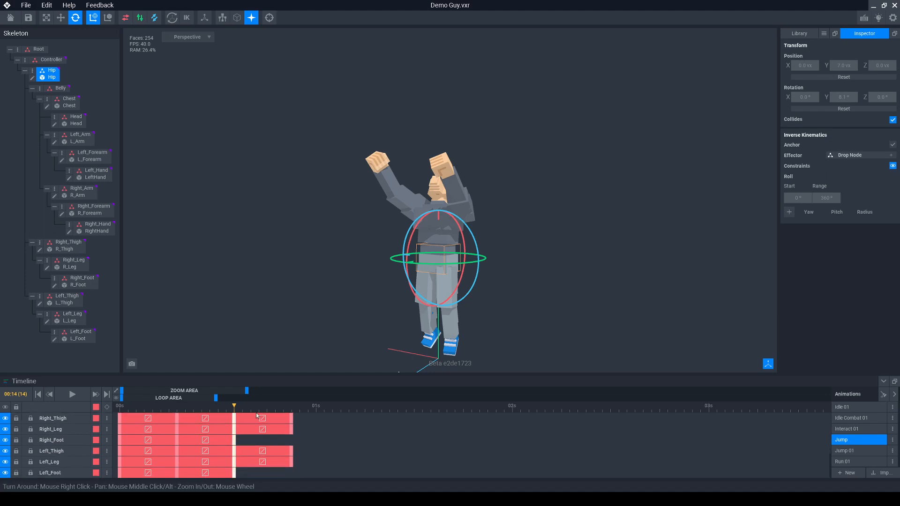
right_click(235, 420)
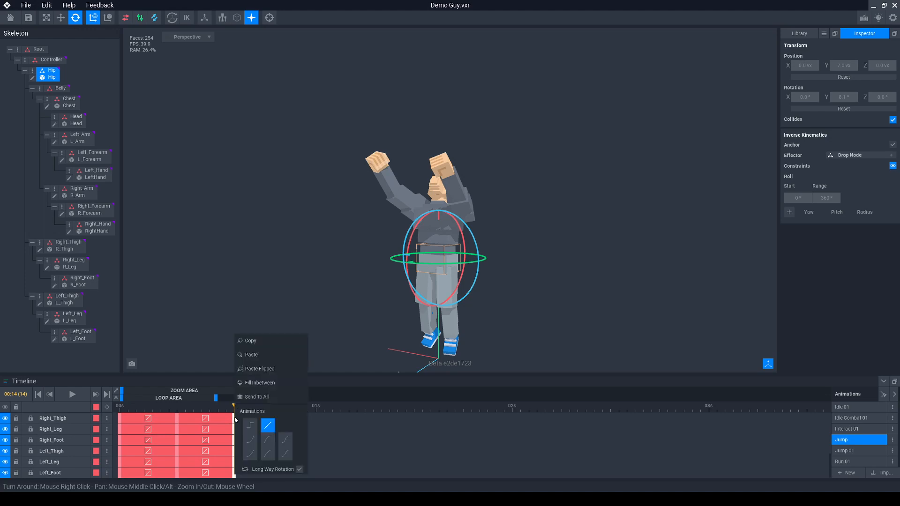
click(251, 355)
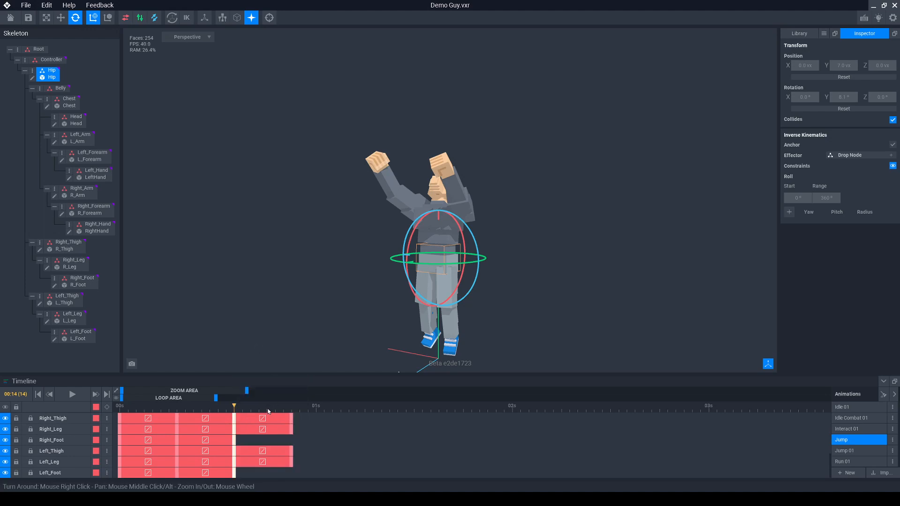
Add keyframes for all the nodes at frame 21, including both feet.
drag(268, 411, 294, 412)
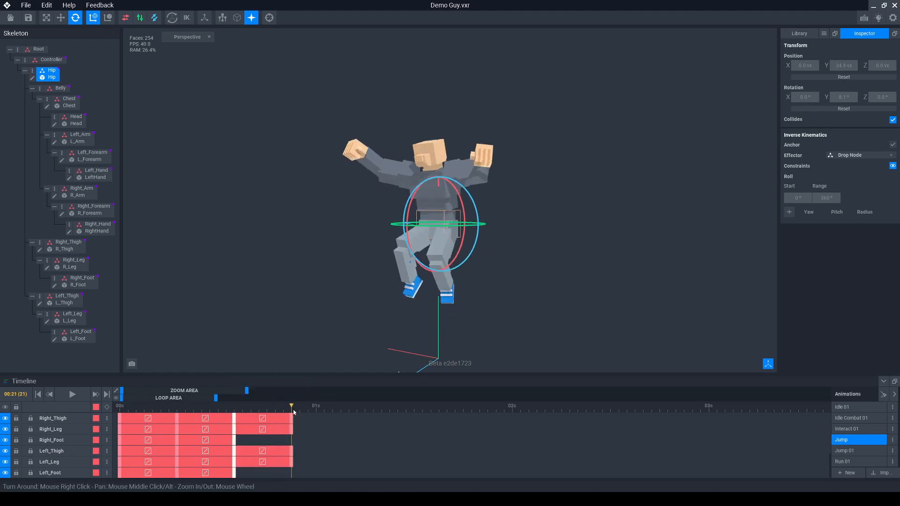
click(108, 407)
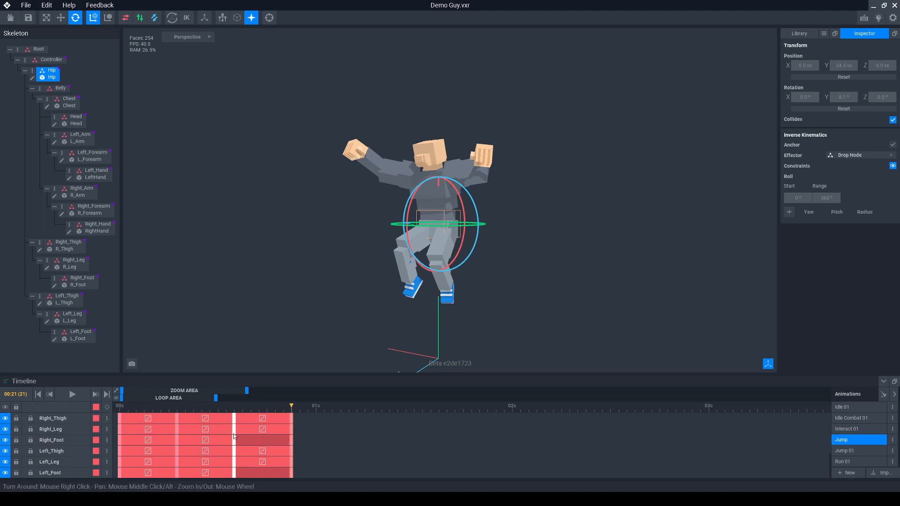
Try pasting the copied keyframes at frame 28 starting from the Right_Thigh track, compare with frame 21, and undo the paste.
drag(295, 406, 346, 412)
right_click(348, 418)
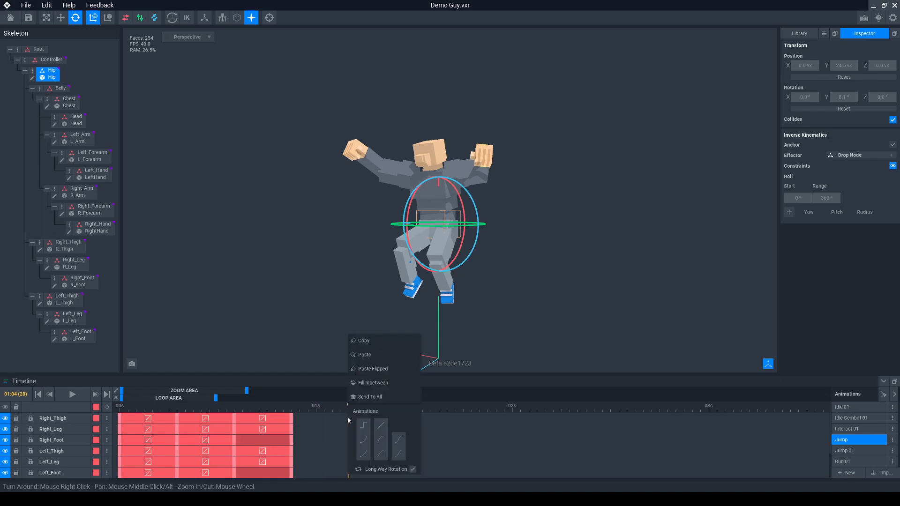
click(373, 355)
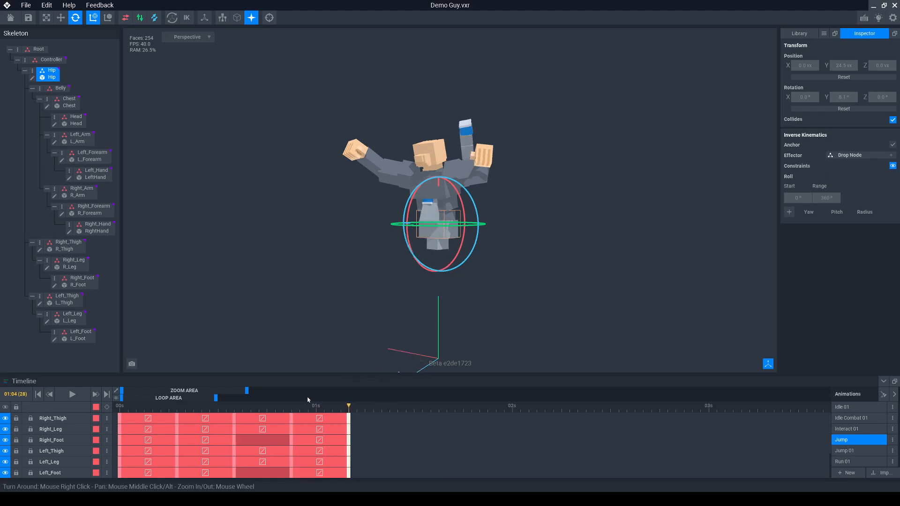
drag(345, 406, 293, 412)
scroll(276, 446, up, 5)
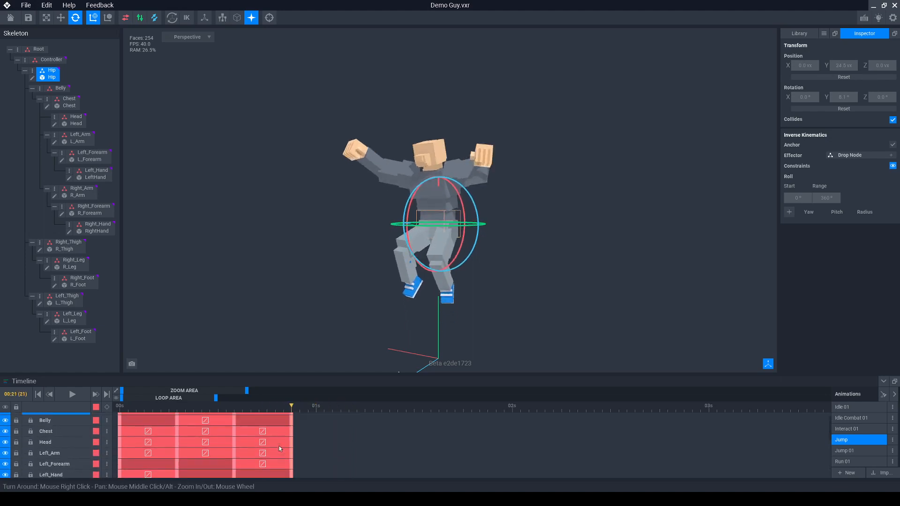
scroll(334, 430, down, 5)
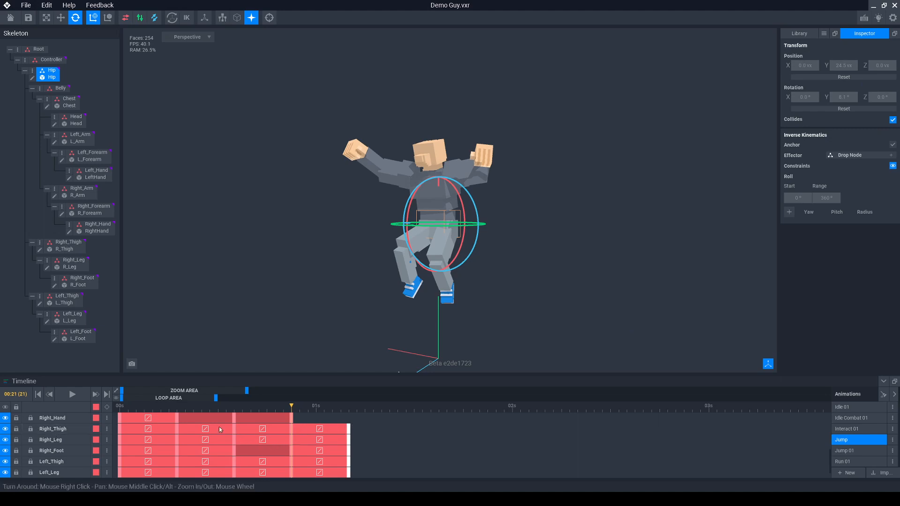
click(348, 410)
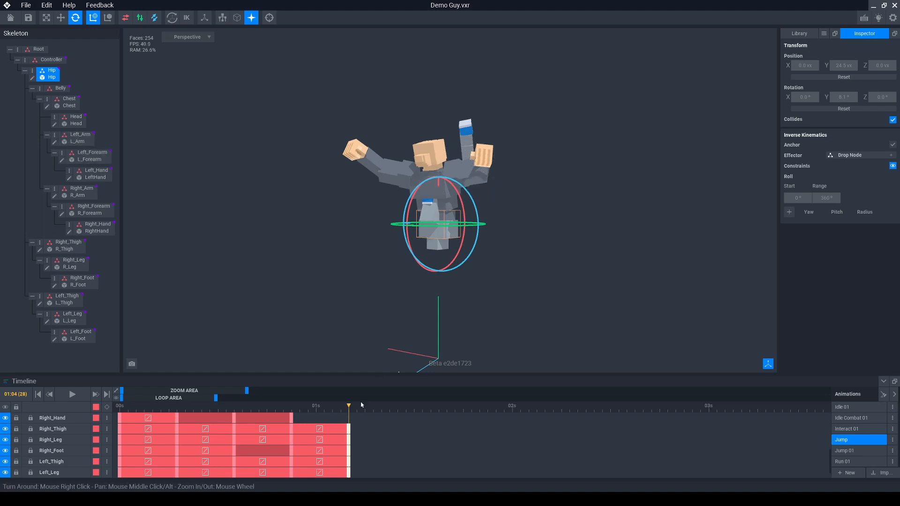
key(ctrl+z)
Paste the copied frame 14 keyframes at frame 28 starting from the Hip track.
scroll(347, 419, up, 5)
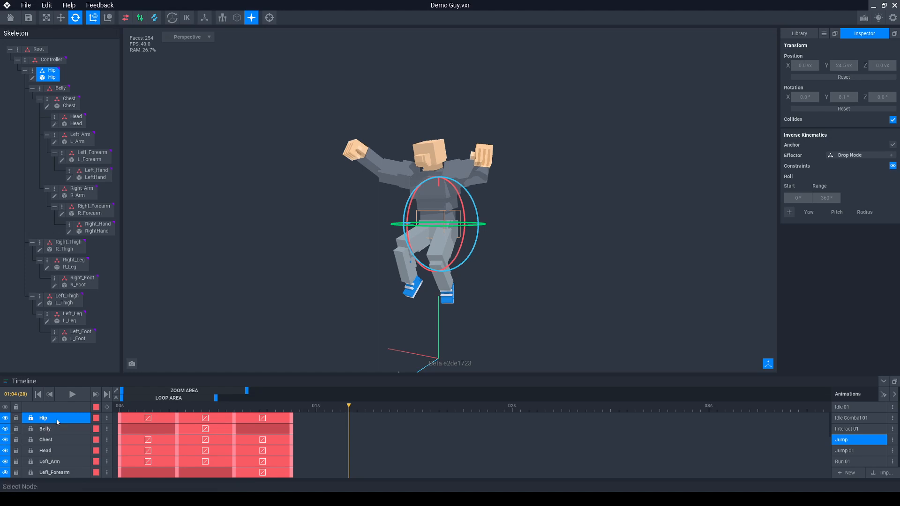
right_click(348, 417)
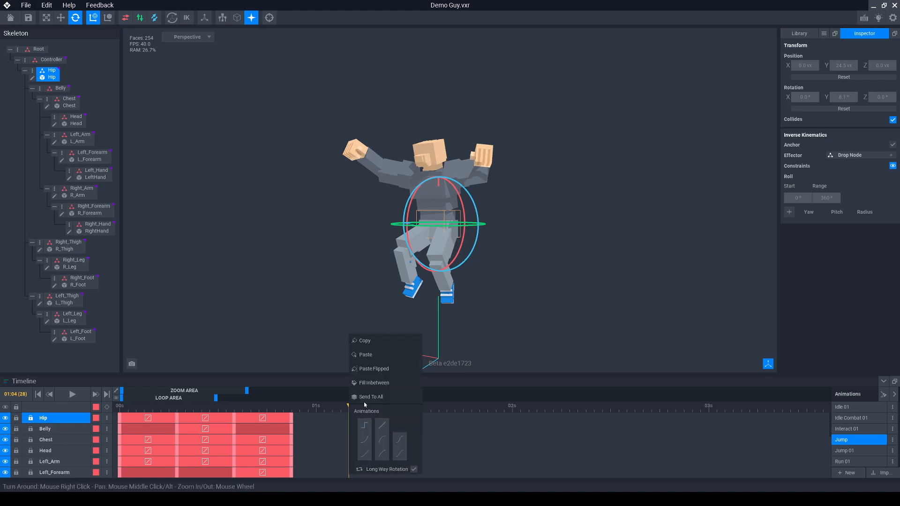
click(370, 358)
mouse_move(351, 405)
mouse_down()
mouse_move(282, 406)
mouse_move(347, 413)
mouse_up()
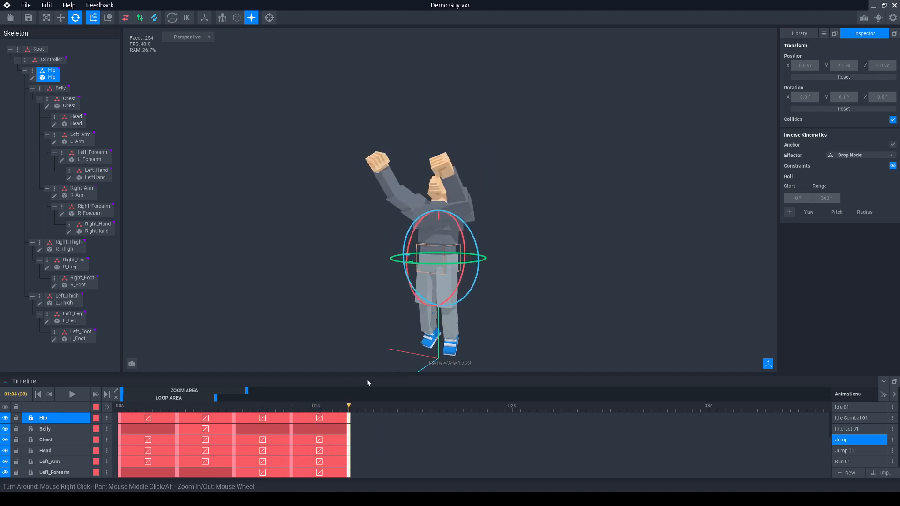
Tilt the Head forward and rotate the Left_Arm outward, away from the head, at frame 28.
click(438, 176)
drag(412, 196, 415, 206)
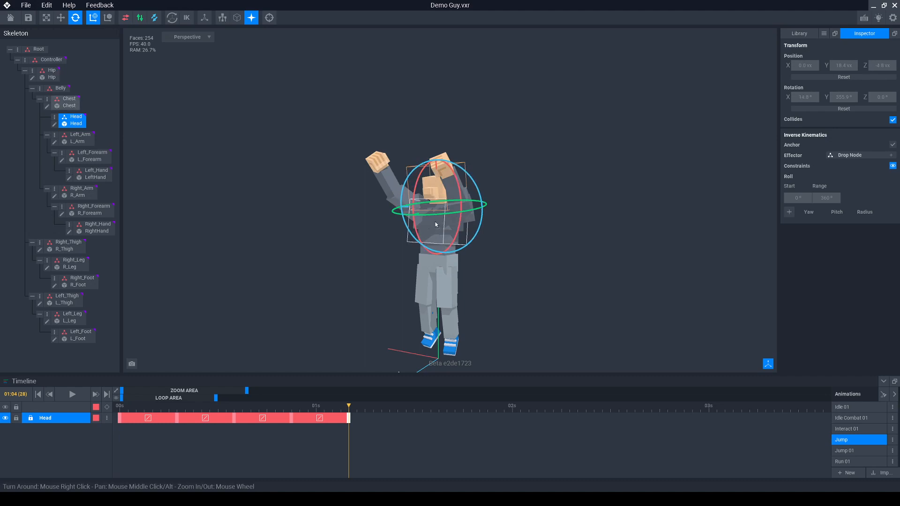
click(469, 217)
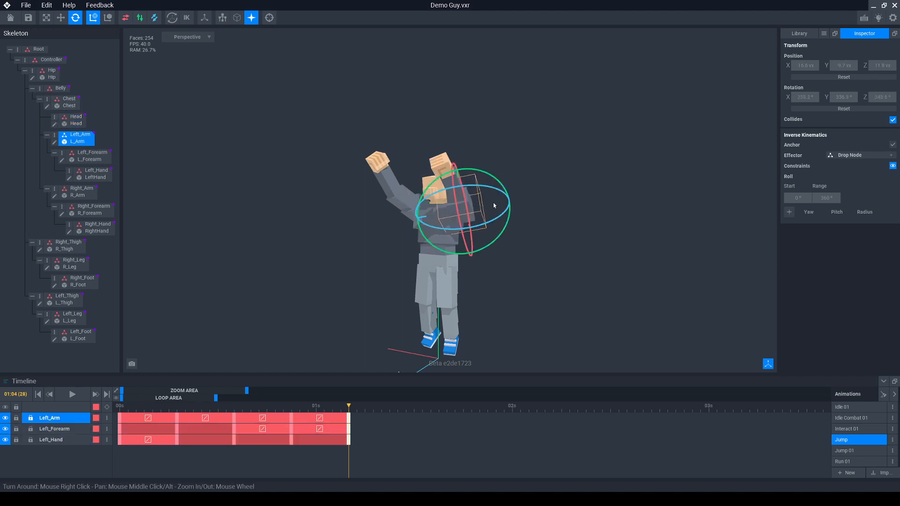
mouse_move(478, 188)
mouse_down()
mouse_move(500, 193)
mouse_move(494, 222)
mouse_move(474, 202)
mouse_move(492, 187)
mouse_up()
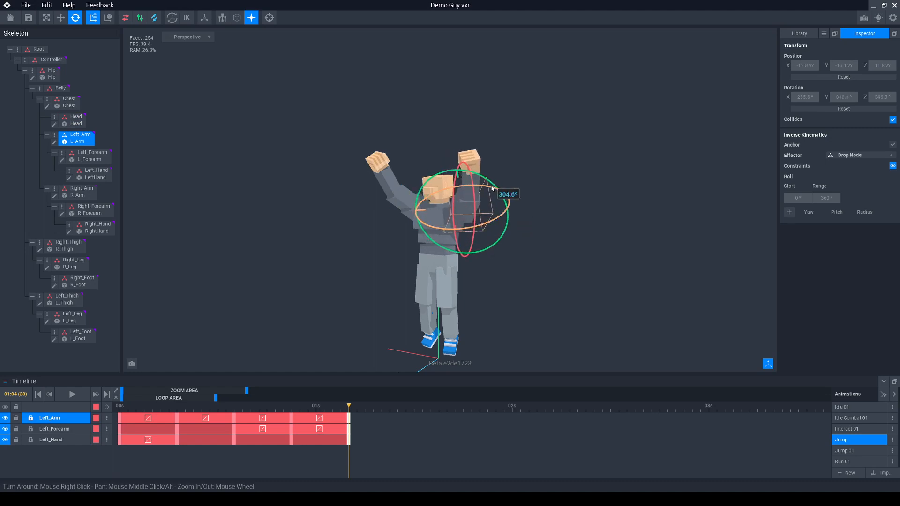
Rotate the Right_Arm at frame 28 about two axes to balance it against the raised left arm.
click(403, 212)
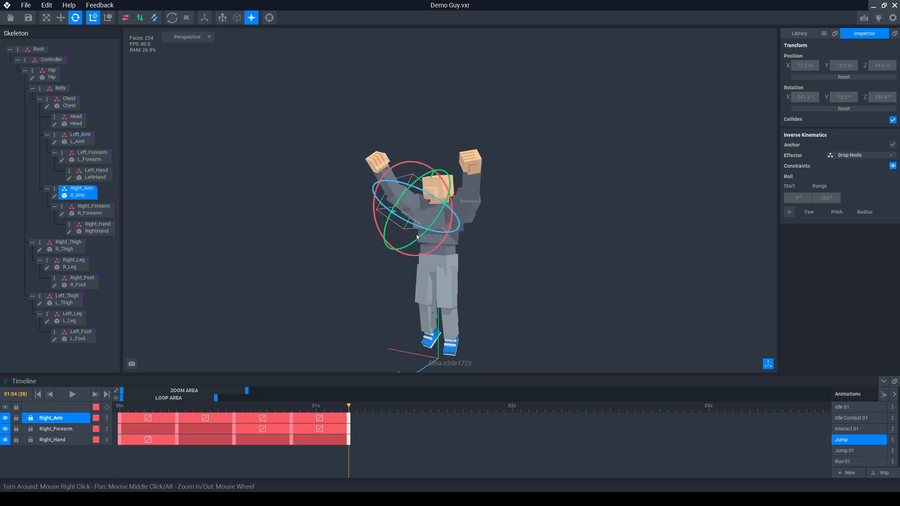
scroll(388, 230, up, 5)
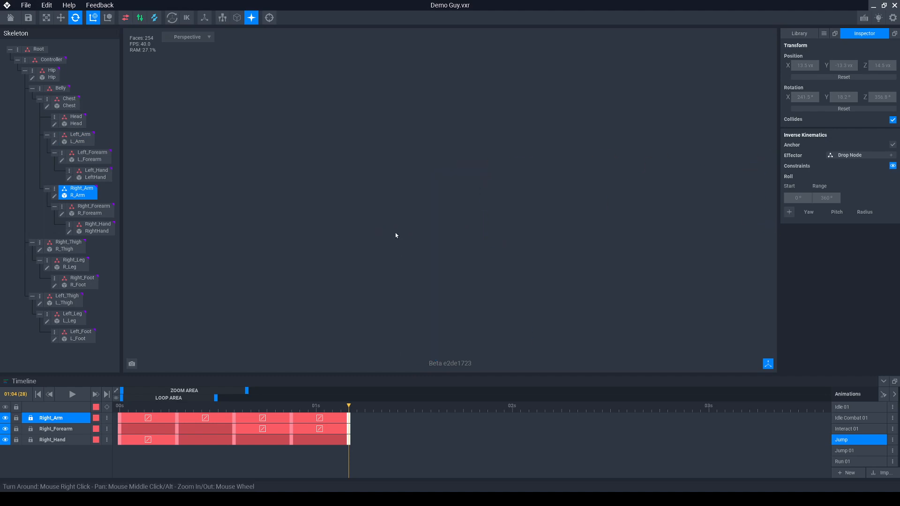
scroll(395, 233, down, 2)
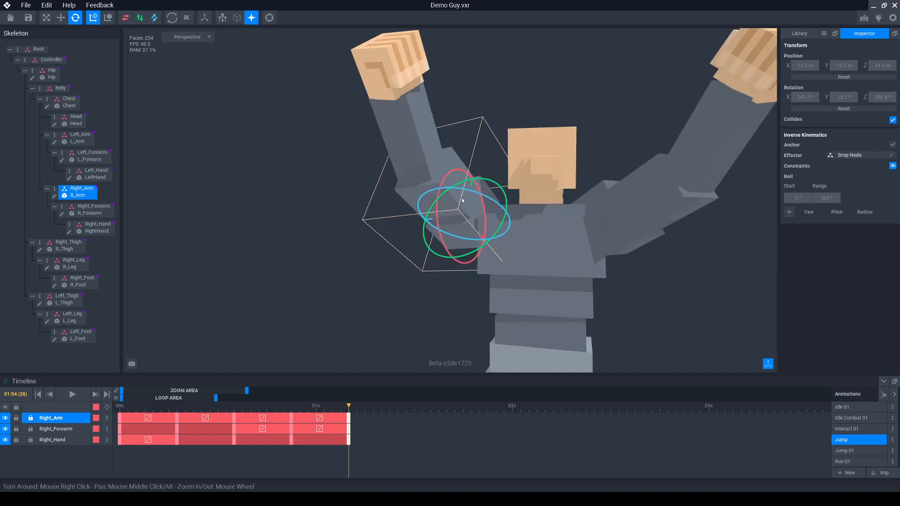
drag(473, 190, 477, 221)
scroll(479, 219, down, 3)
scroll(479, 219, down, 2)
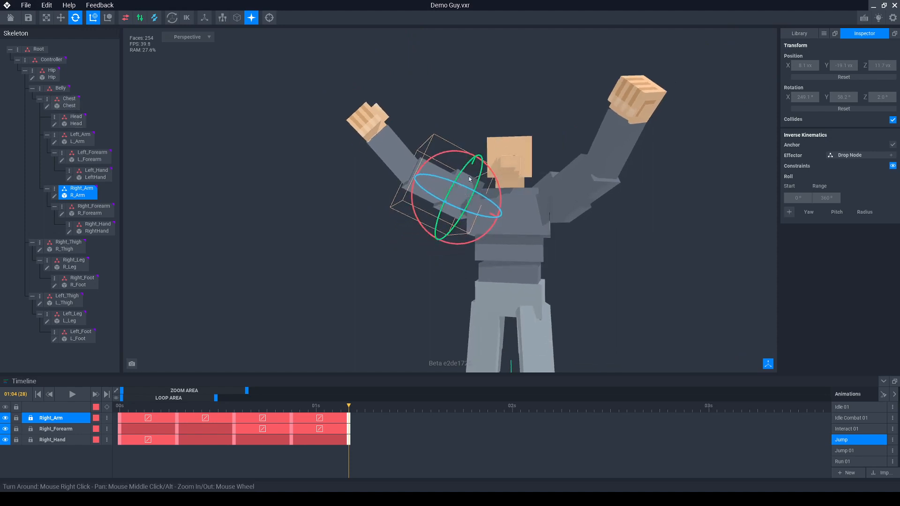
drag(440, 152, 468, 158)
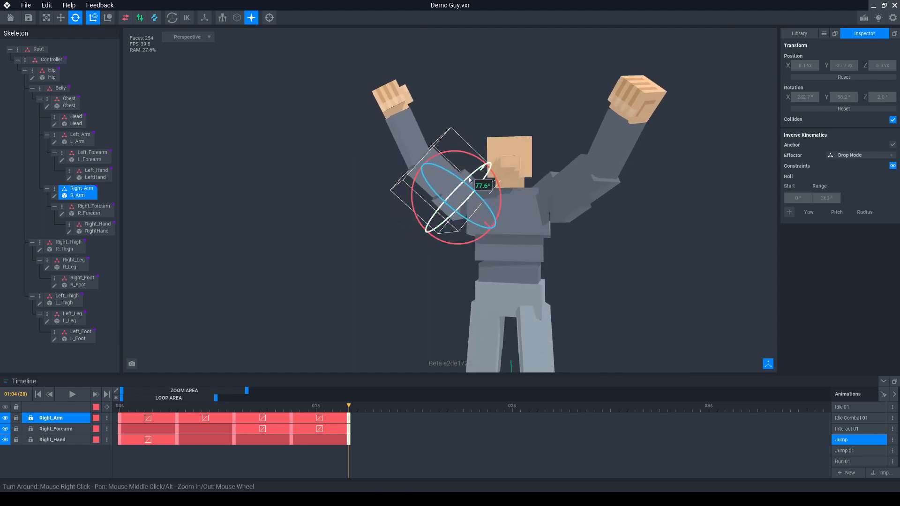
Rotate the Left_Thigh and the Right_Thigh slightly sideways at frame 28.
scroll(479, 182, down, 2)
click(513, 159)
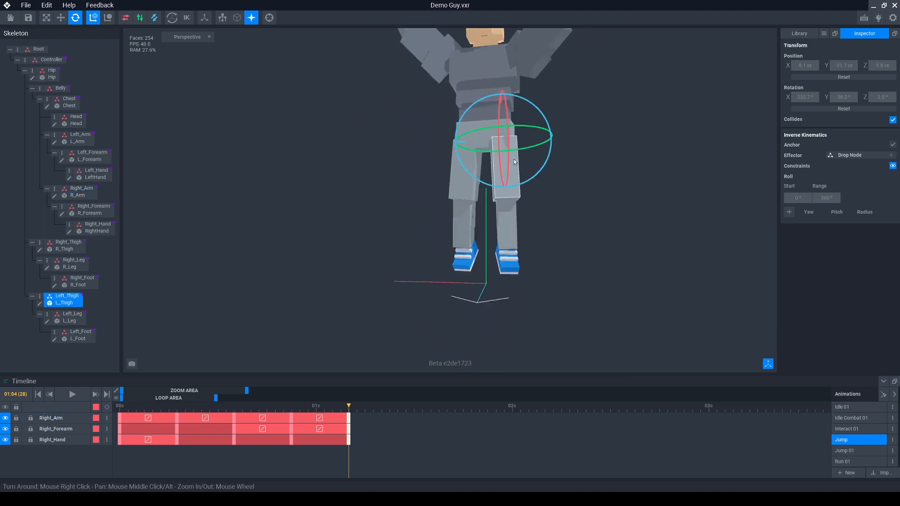
drag(546, 167, 556, 174)
click(460, 185)
drag(497, 178, 501, 175)
Lower the Left_Arm and then the Right_Arm outward at frame 21 so both spread more widely in mid-air.
drag(348, 409, 252, 398)
scroll(523, 182, down, 3)
middle_drag(524, 181, 516, 235)
drag(231, 406, 291, 398)
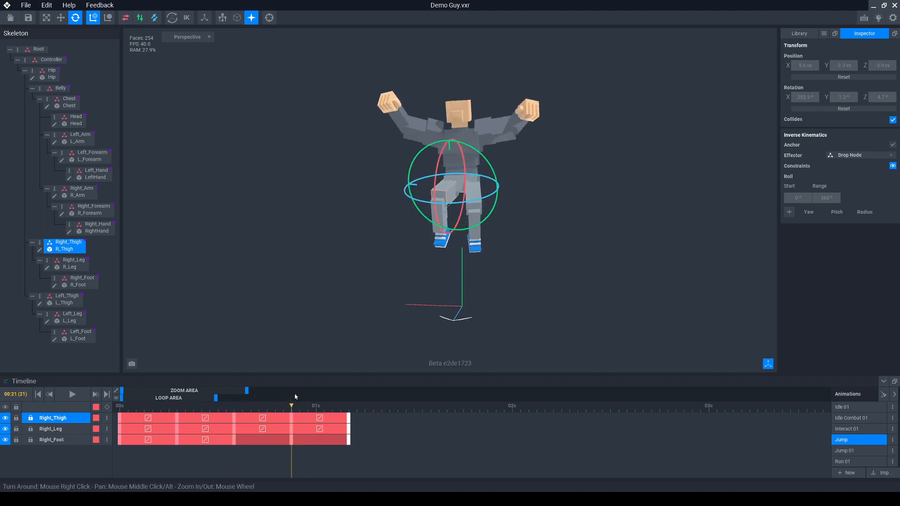
click(530, 132)
drag(510, 105, 403, 141)
click(403, 141)
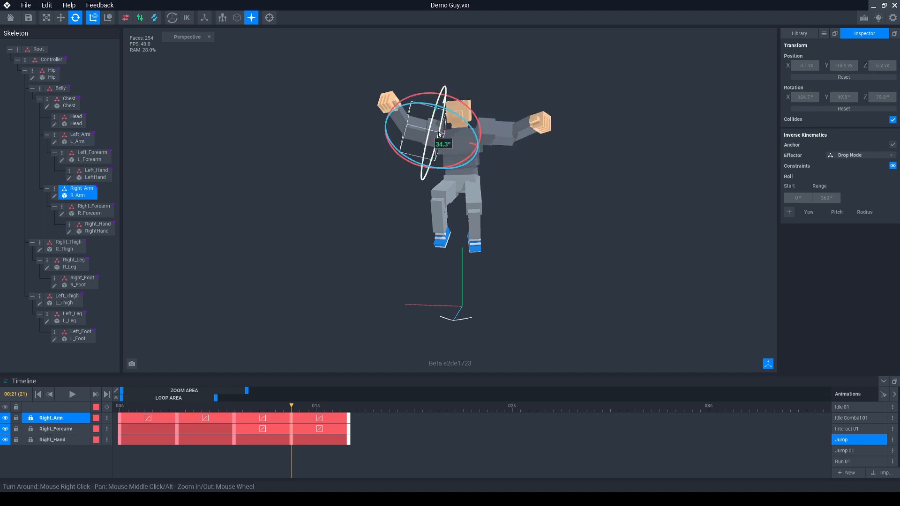
mouse_move(457, 114)
mouse_down()
mouse_move(447, 114)
mouse_move(465, 133)
mouse_move(459, 104)
mouse_move(447, 104)
mouse_up()
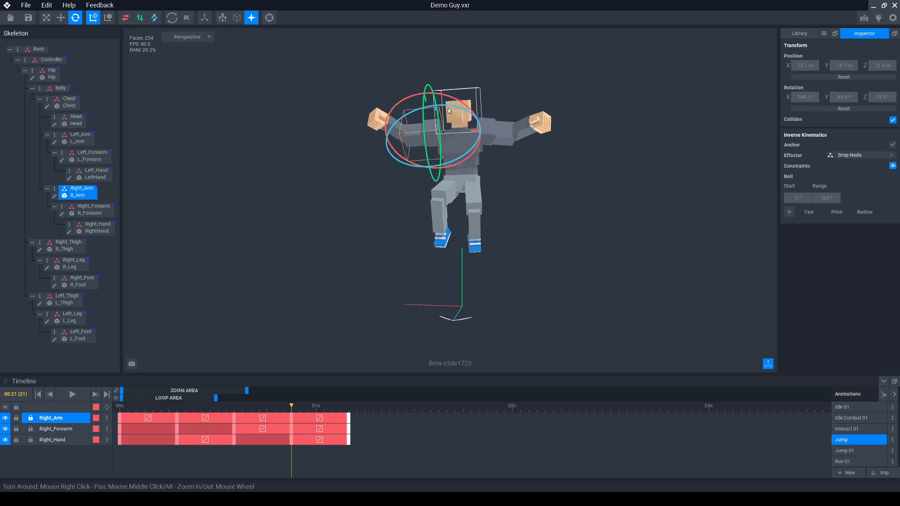
Rotate the Left_Arm and the Right_Arm upward at frame 18 to add an in-between arm pose.
drag(297, 407, 267, 405)
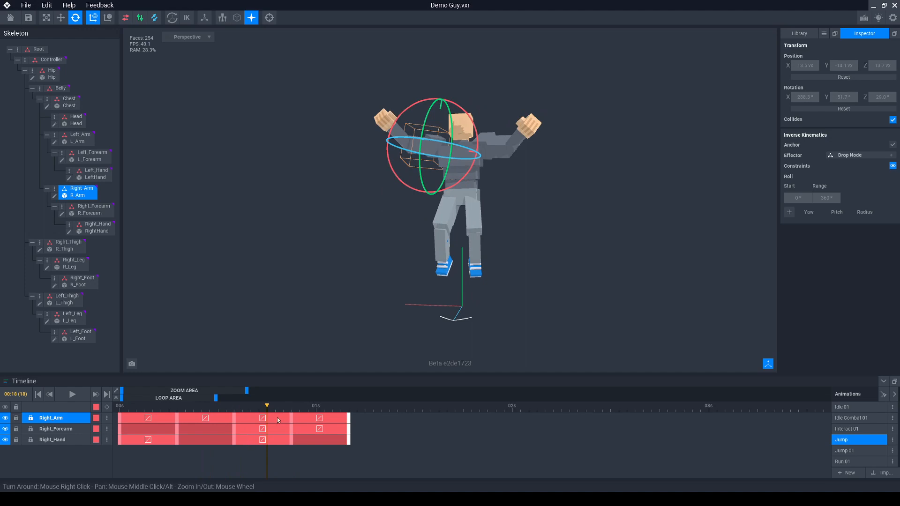
click(516, 139)
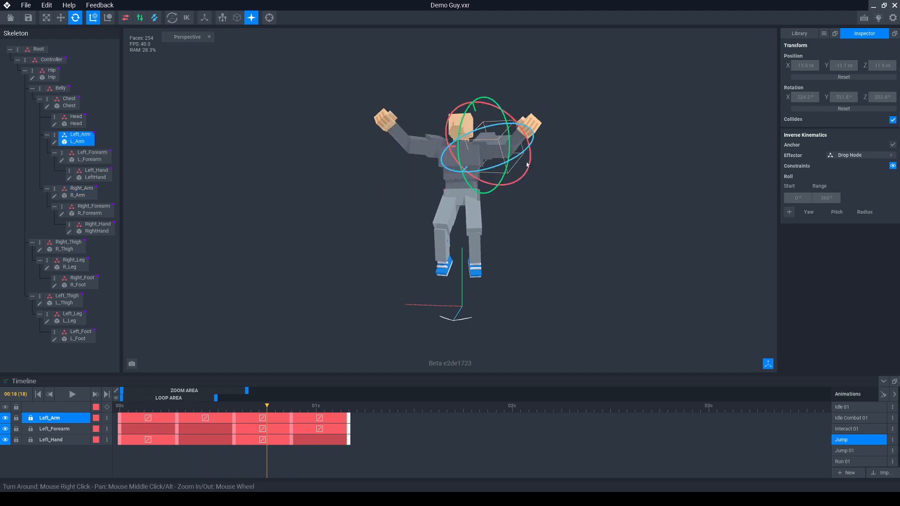
drag(524, 177, 539, 126)
click(433, 146)
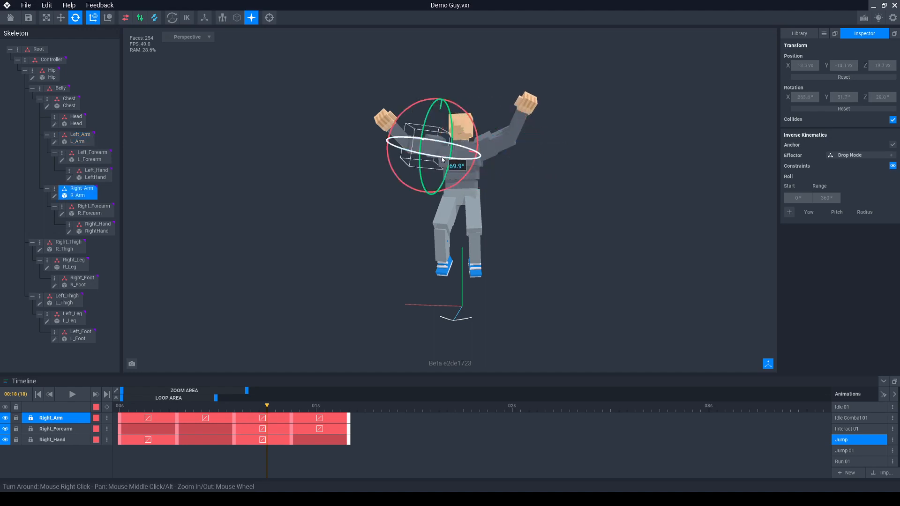
drag(434, 149, 477, 138)
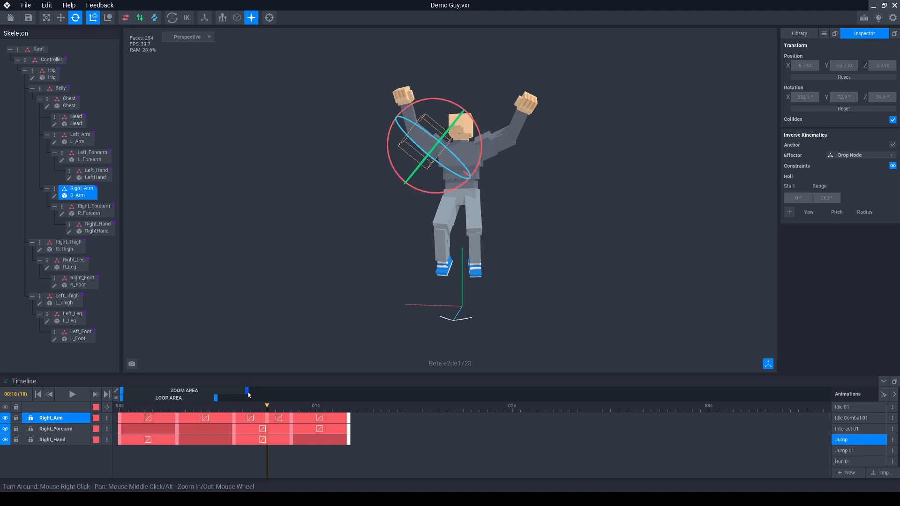
mouse_move(266, 406)
mouse_down()
mouse_move(225, 405)
mouse_move(301, 406)
mouse_move(216, 405)
mouse_move(243, 416)
mouse_move(267, 405)
mouse_up()
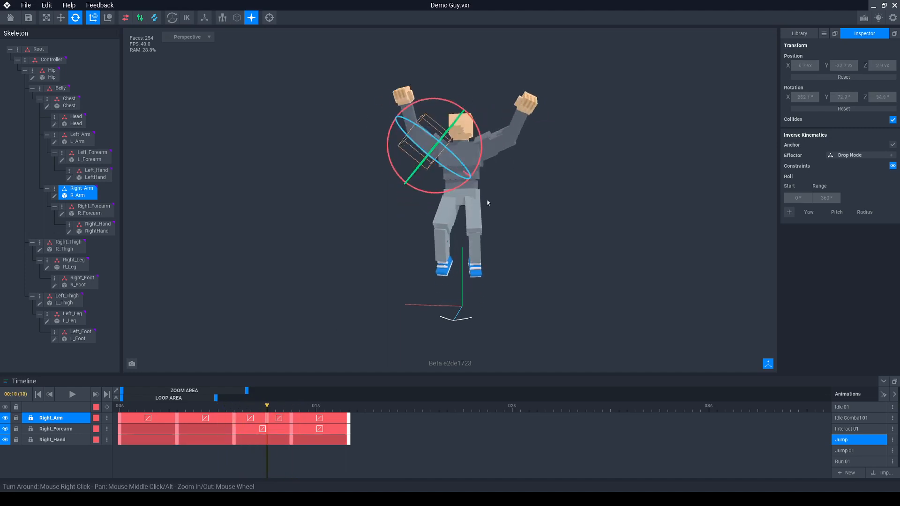
Apply a curved easing to the Right_Arm keyframes at frames 18, 21 and 14.
click(266, 418)
right_click(267, 420)
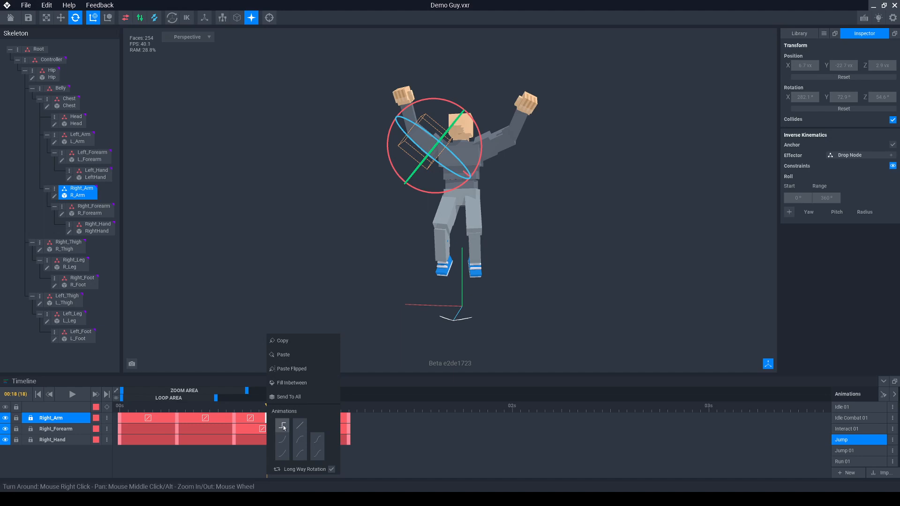
click(317, 439)
click(381, 435)
right_click(292, 418)
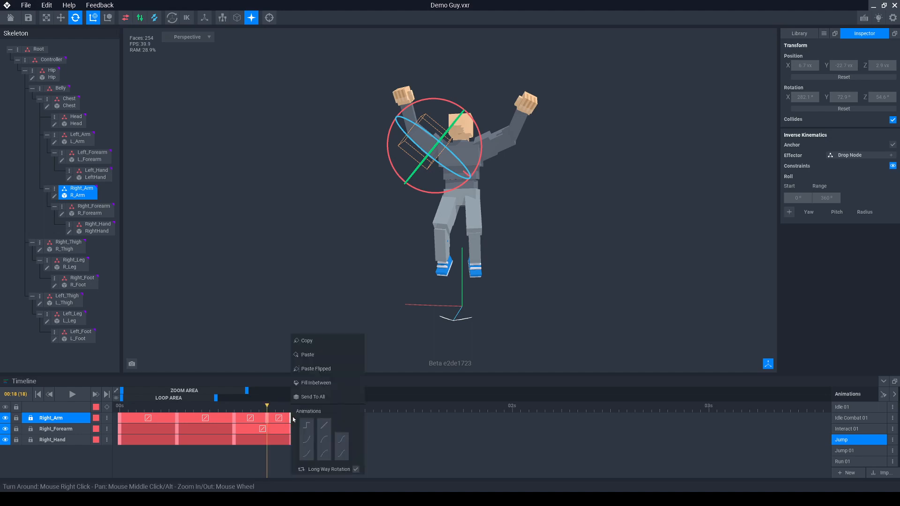
click(342, 439)
click(235, 417)
right_click(235, 417)
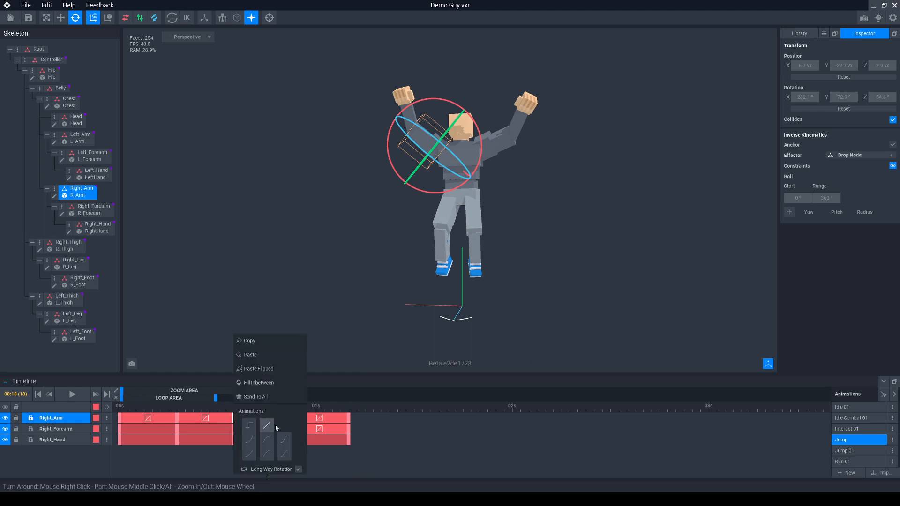
click(283, 437)
click(389, 440)
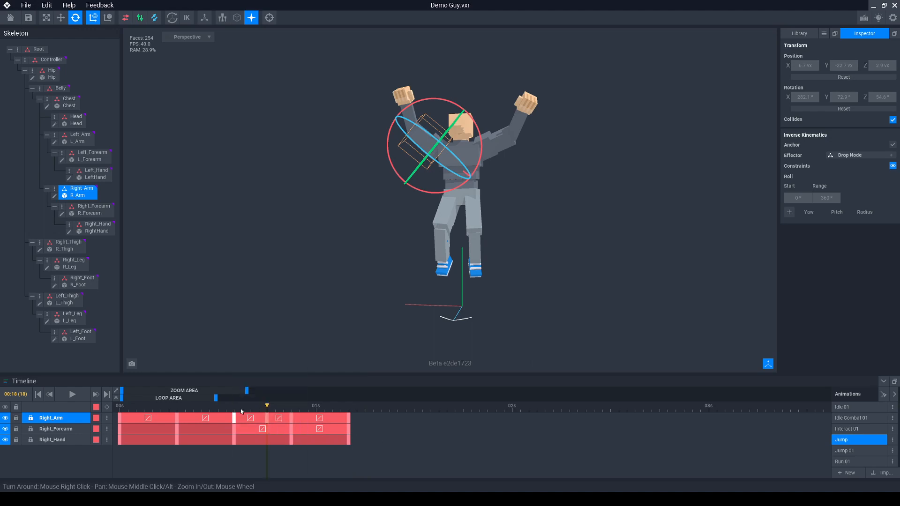
Change the Right_Arm keyframe at frame 18 to a different easing curve and preview the motion through frame 28.
mouse_move(270, 410)
mouse_down()
mouse_move(225, 408)
mouse_move(291, 413)
mouse_move(267, 412)
mouse_up()
click(267, 417)
right_click(268, 417)
click(285, 439)
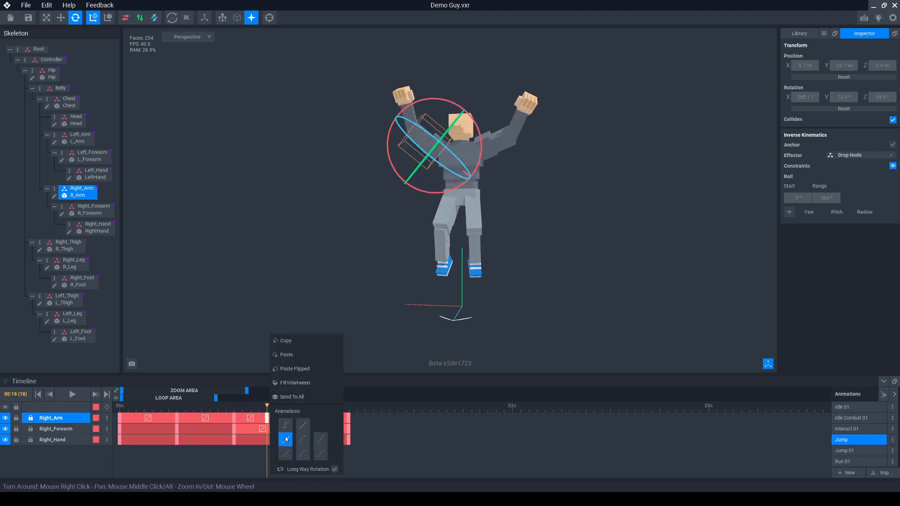
click(233, 407)
drag(233, 407, 349, 417)
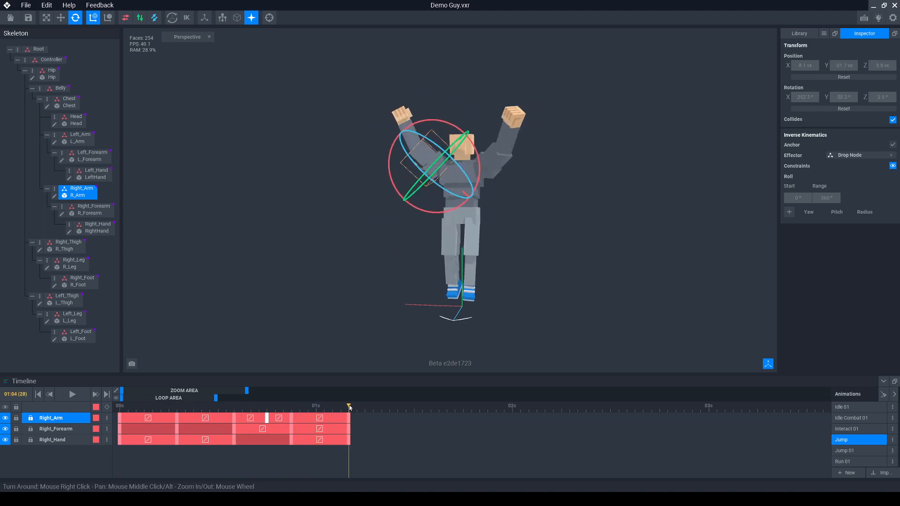
Try linear easing on the Right_Arm keyframe at frame 21, then set it back to a curved easing.
drag(351, 405, 294, 421)
right_click(293, 421)
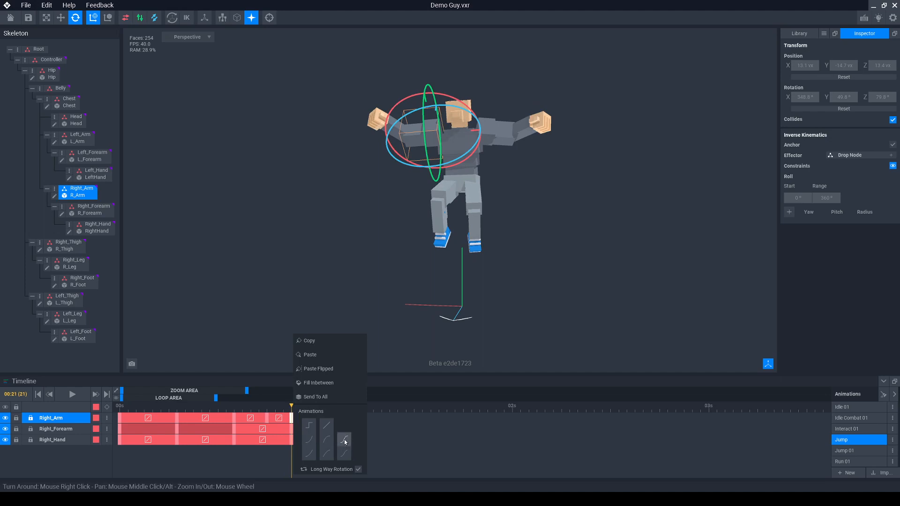
click(327, 425)
click(344, 441)
click(372, 434)
Copy the frame 7 crouch keyframes of all tracks from Hip down to Left_Foot.
drag(285, 408, 218, 418)
click(65, 75)
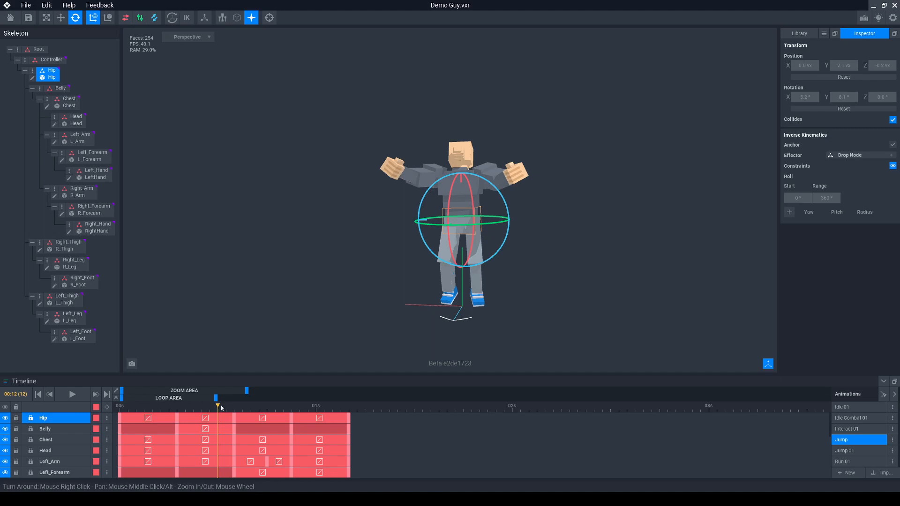
drag(222, 407, 177, 410)
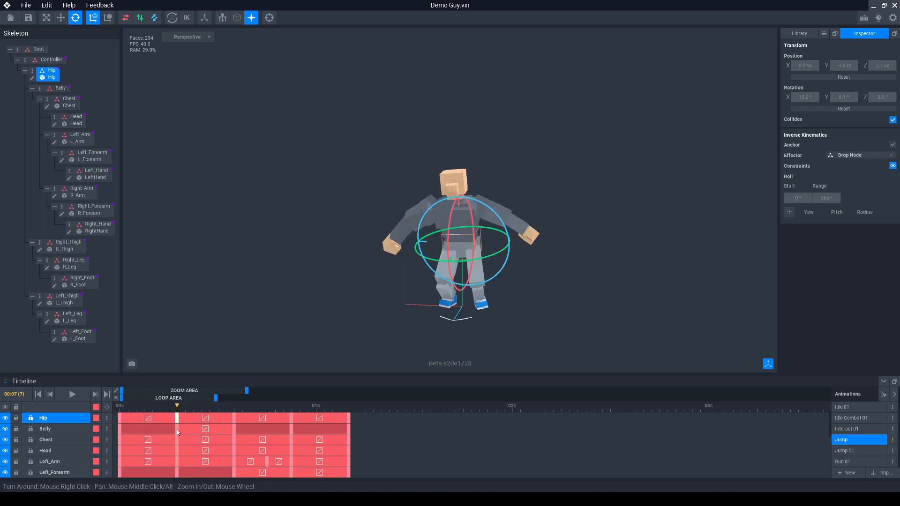
shift+click(178, 432)
shift+click(177, 441)
shift+click(178, 461)
scroll(182, 460, down, 1)
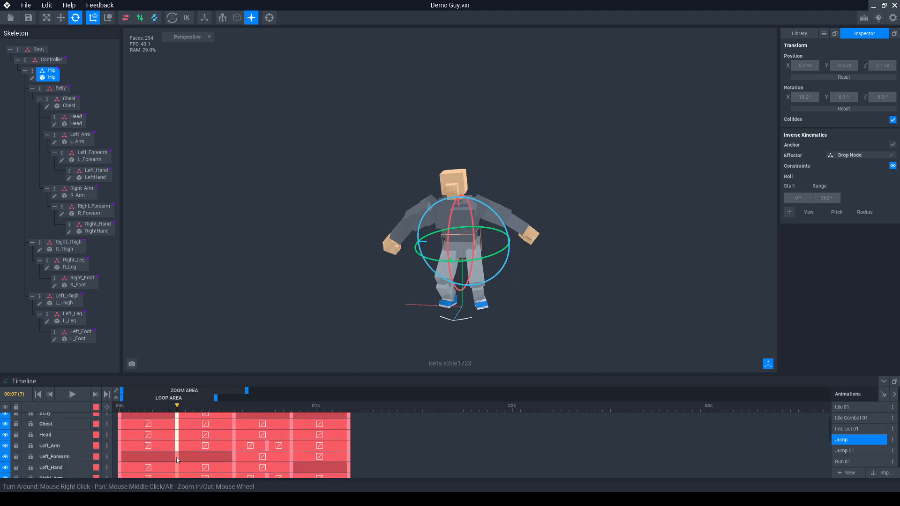
scroll(177, 465, down, 2)
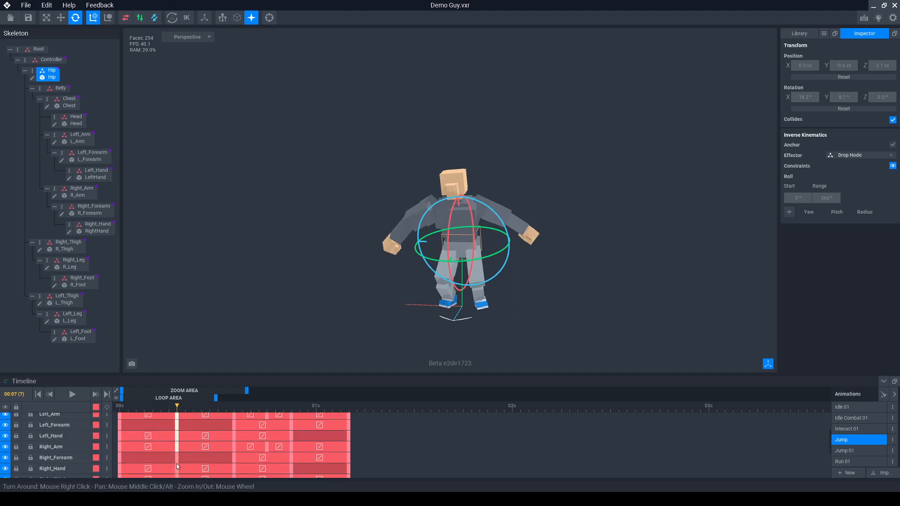
scroll(176, 463, down, 2)
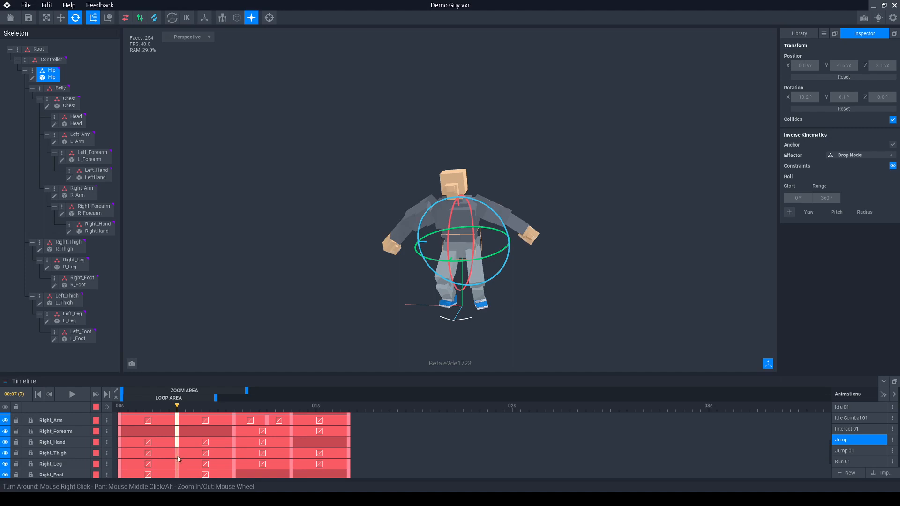
scroll(178, 461, down, 1)
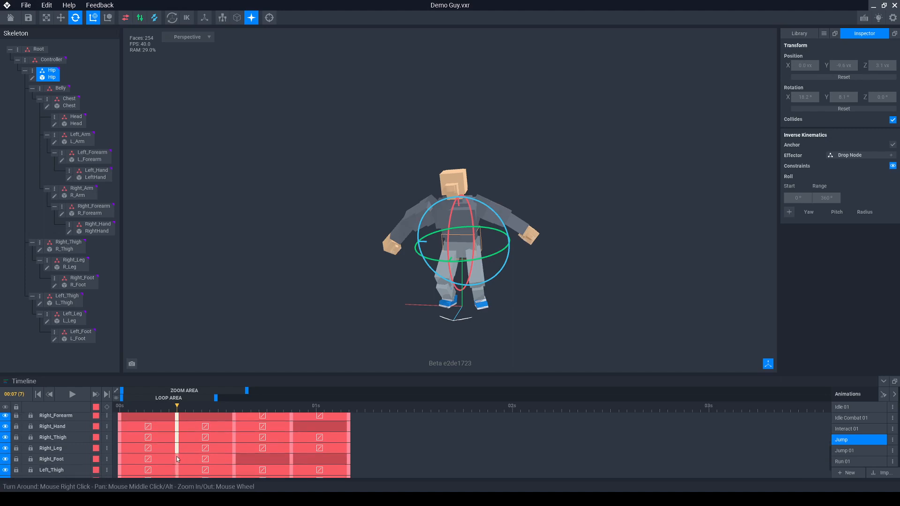
scroll(181, 449, down, 2)
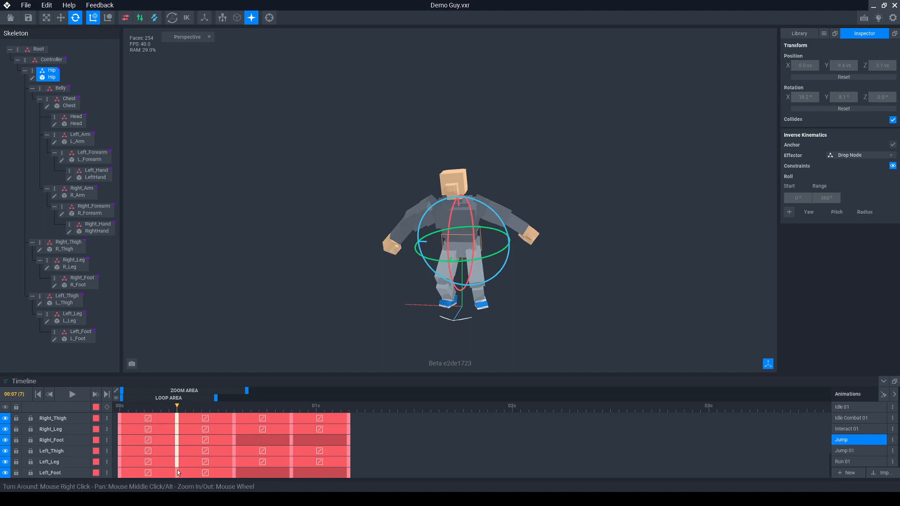
right_click(178, 468)
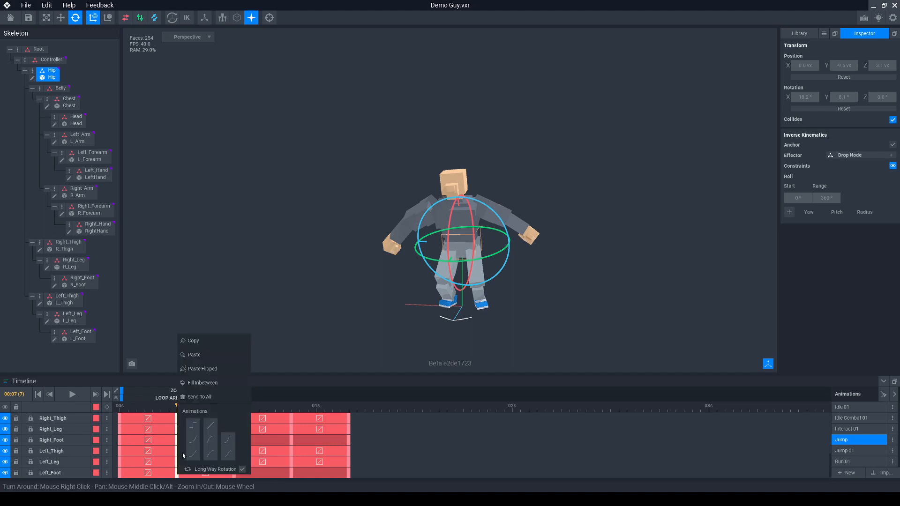
click(211, 344)
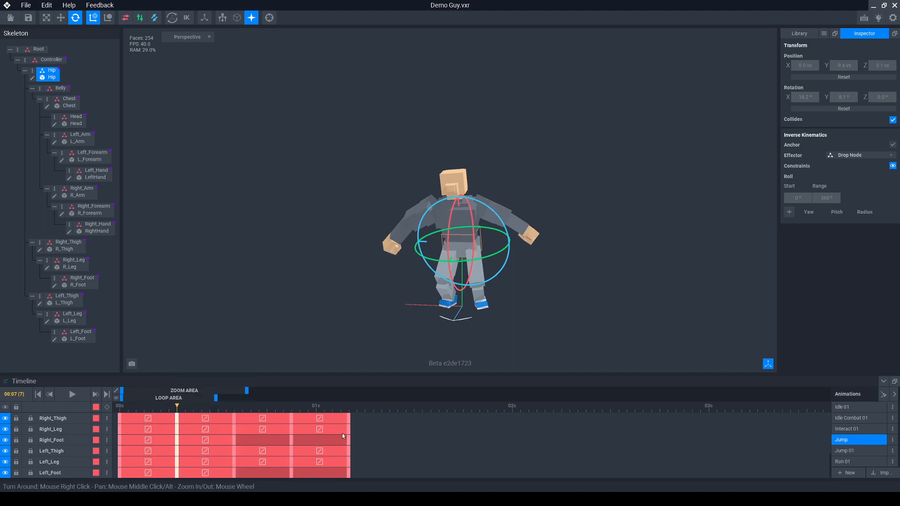
Paste the copied crouch keyframes at frame 32 starting from the Hip track.
drag(358, 409, 381, 407)
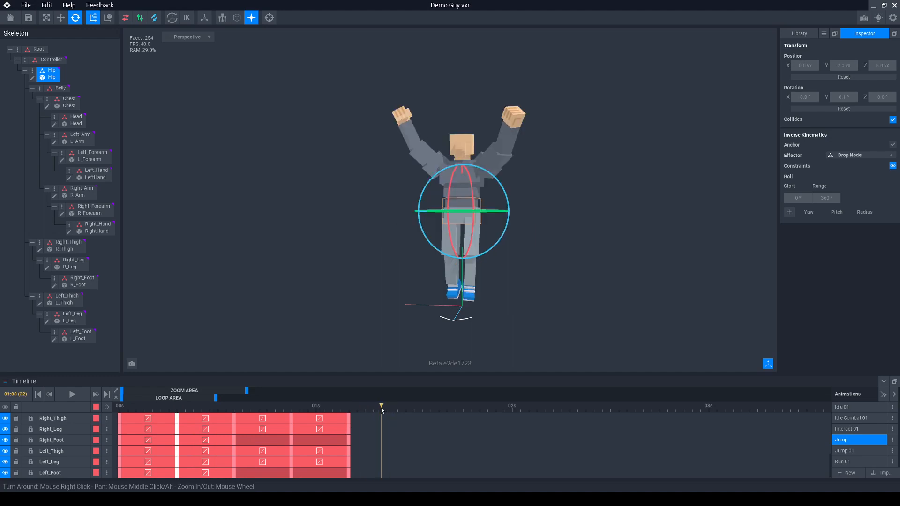
right_click(381, 416)
scroll(370, 423, up, 5)
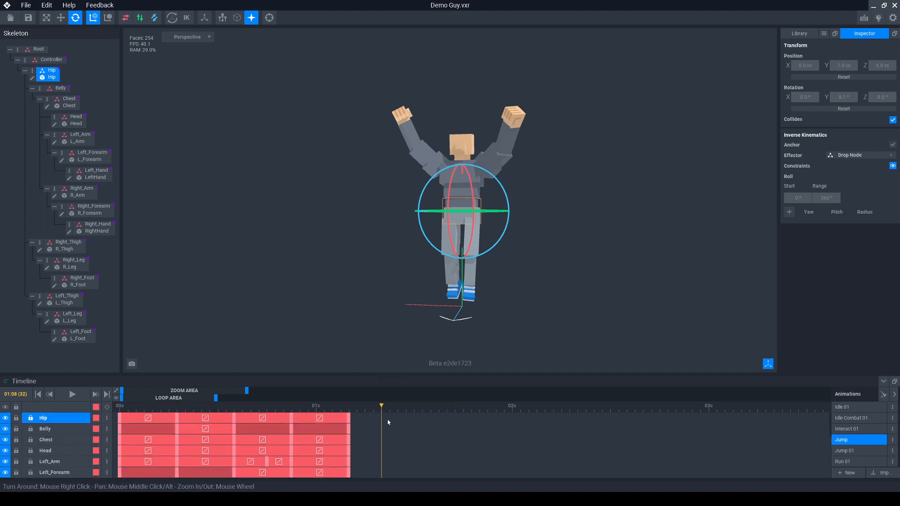
right_click(381, 415)
click(408, 356)
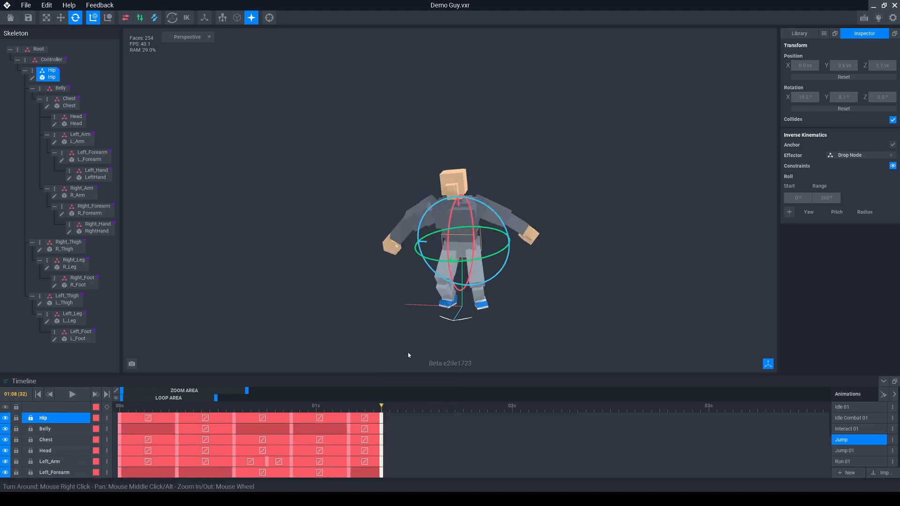
drag(383, 408, 471, 406)
right_click(424, 418)
click(441, 354)
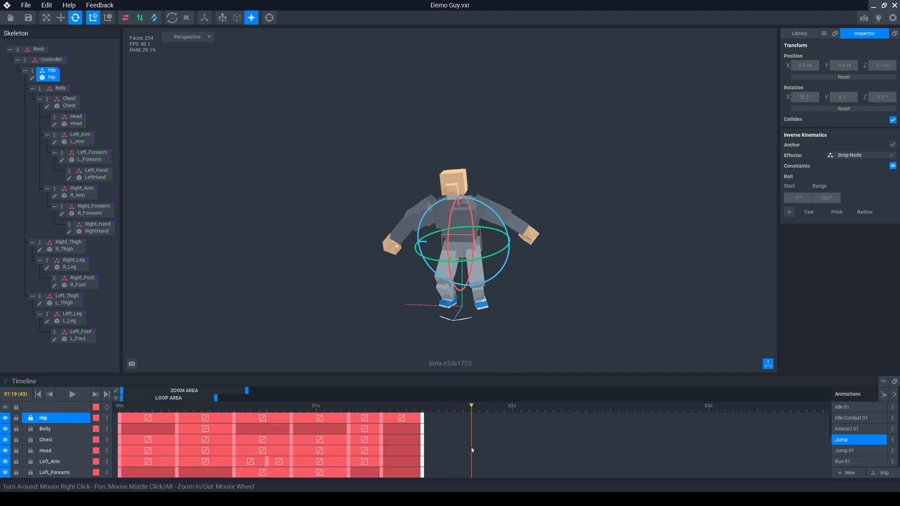
key(ctrl+z)
Copy the frame 0 starting-pose keyframes of all tracks from Hip down to Left_Foot.
drag(468, 409, 119, 426)
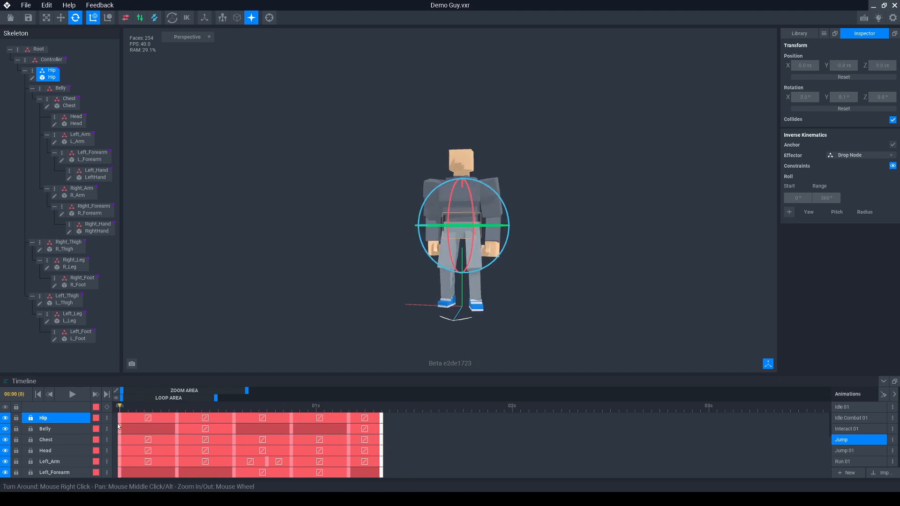
click(120, 418)
shift+click(121, 428)
shift+click(121, 451)
shift+click(120, 461)
scroll(119, 461, down, 2)
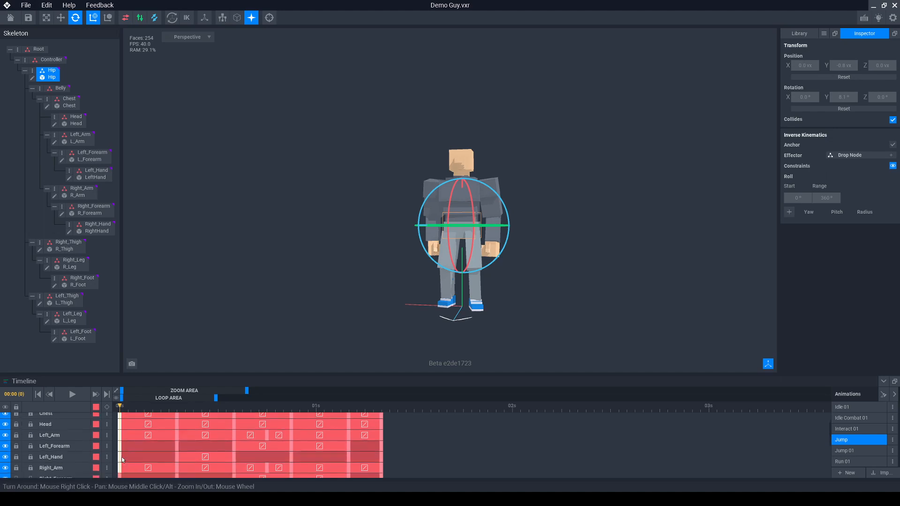
scroll(122, 457, down, 2)
shift+click(121, 458)
shift+click(120, 467)
scroll(120, 460, down, 1)
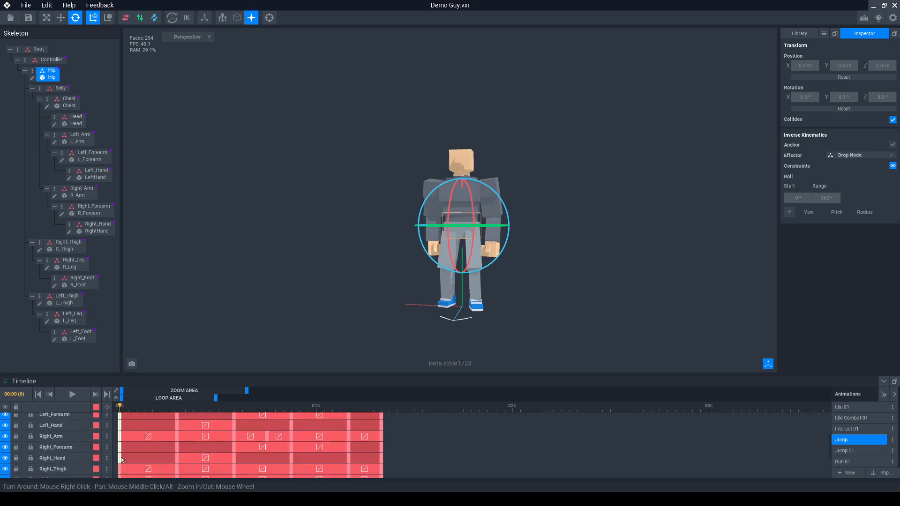
scroll(121, 456, down, 2)
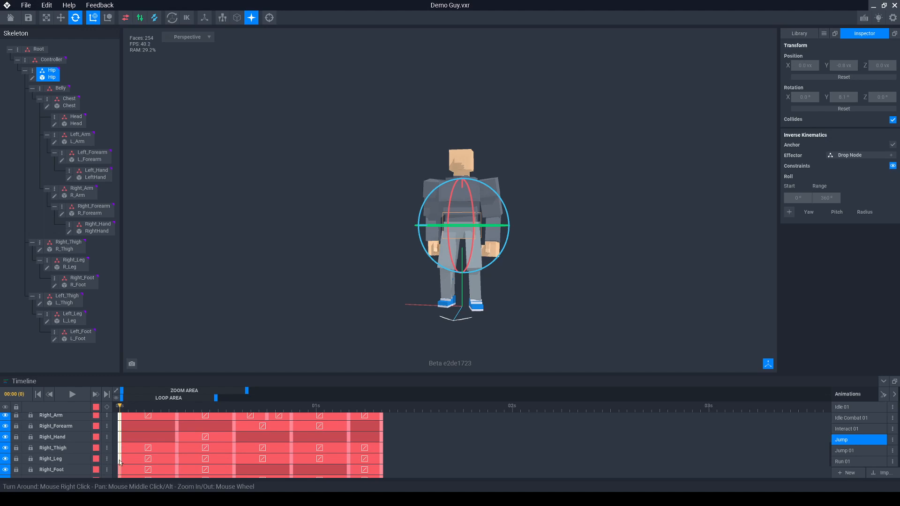
scroll(125, 462, down, 2)
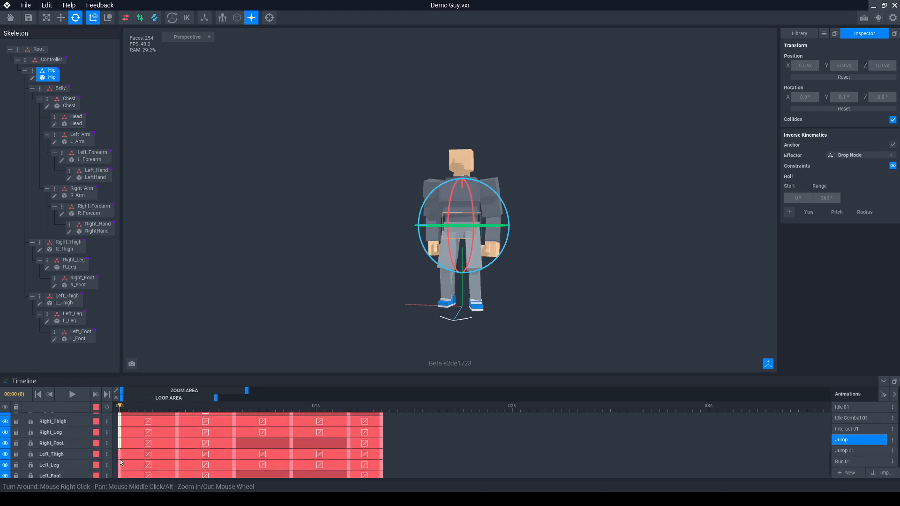
scroll(121, 466, down, 1)
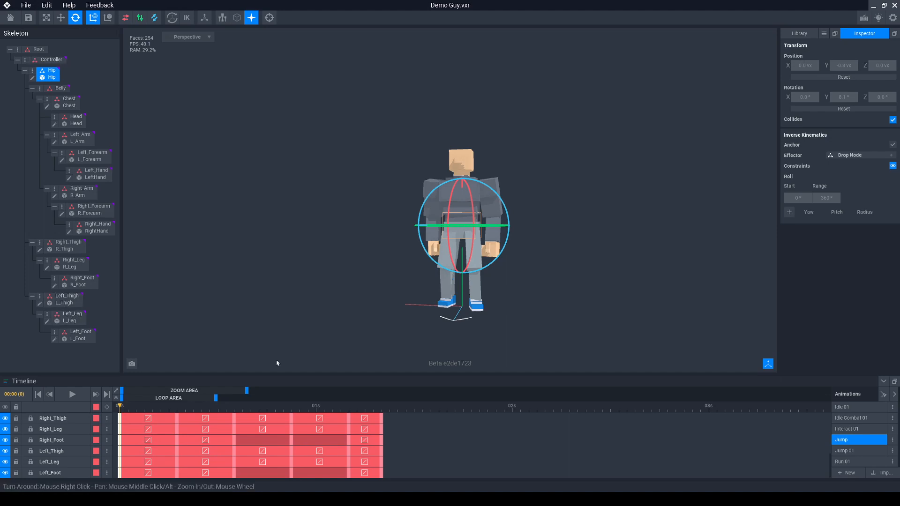
right_click(119, 421)
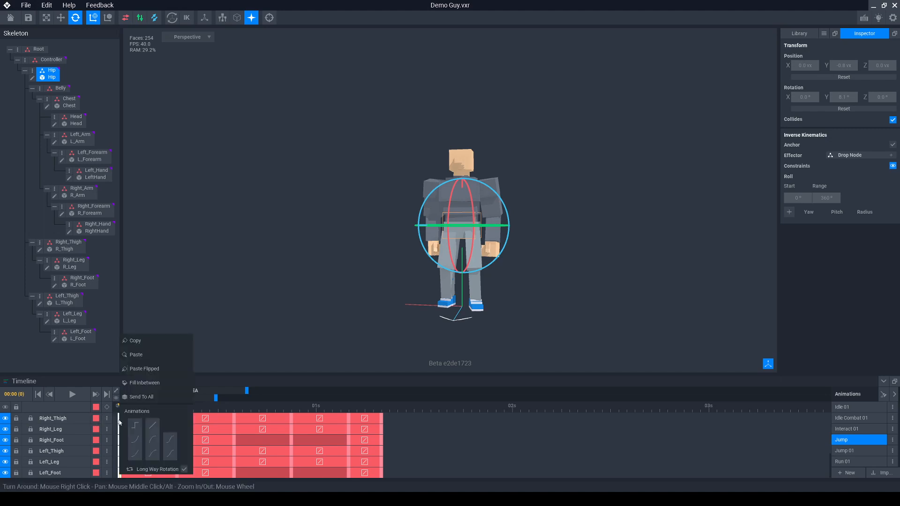
click(157, 347)
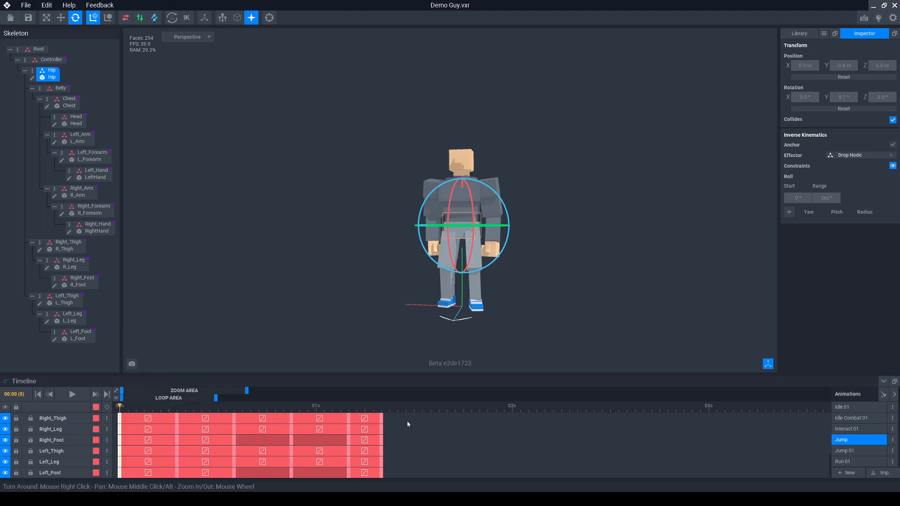
Paste the copied starting-pose keyframes at frame 40 starting from the Hip track.
scroll(408, 424, up, 5)
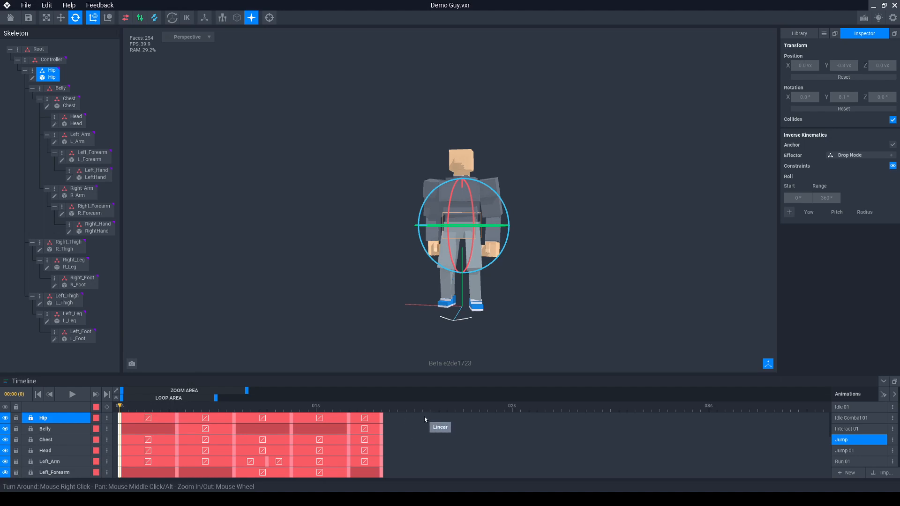
click(417, 412)
drag(415, 411, 445, 421)
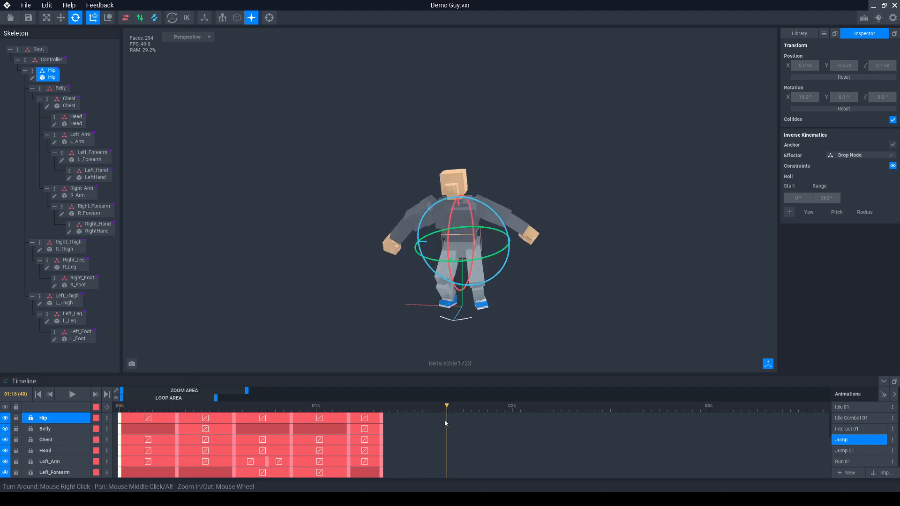
right_click(445, 421)
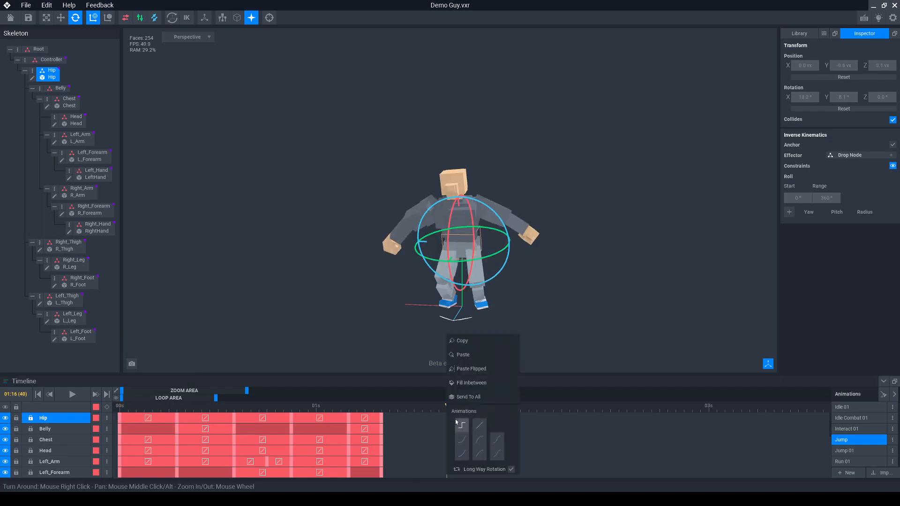
click(462, 355)
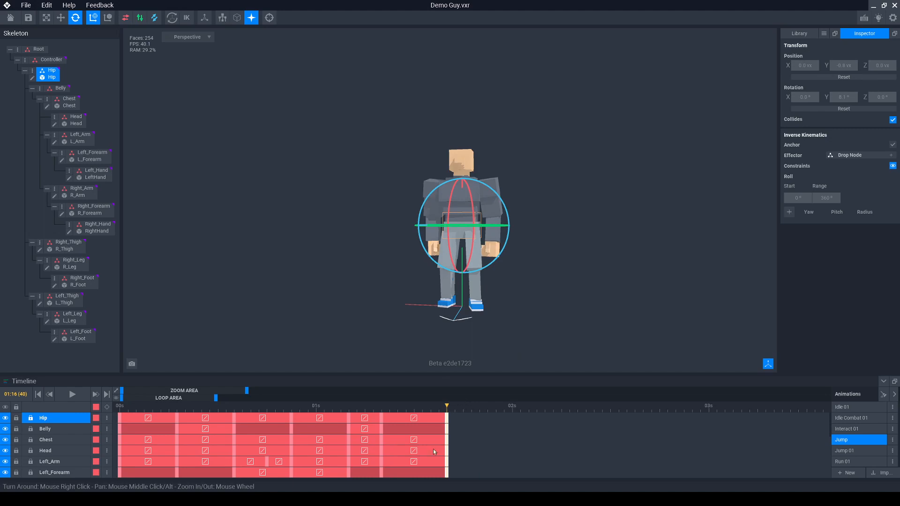
Change the pasted frame 40 keyframes from linear to an S-curve easing and check the Belly and Head tracks.
right_click(447, 418)
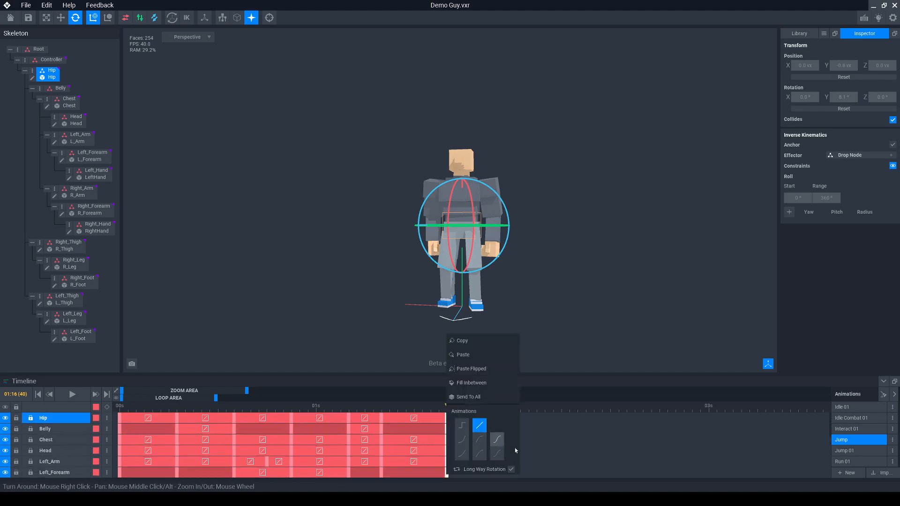
click(499, 440)
click(570, 429)
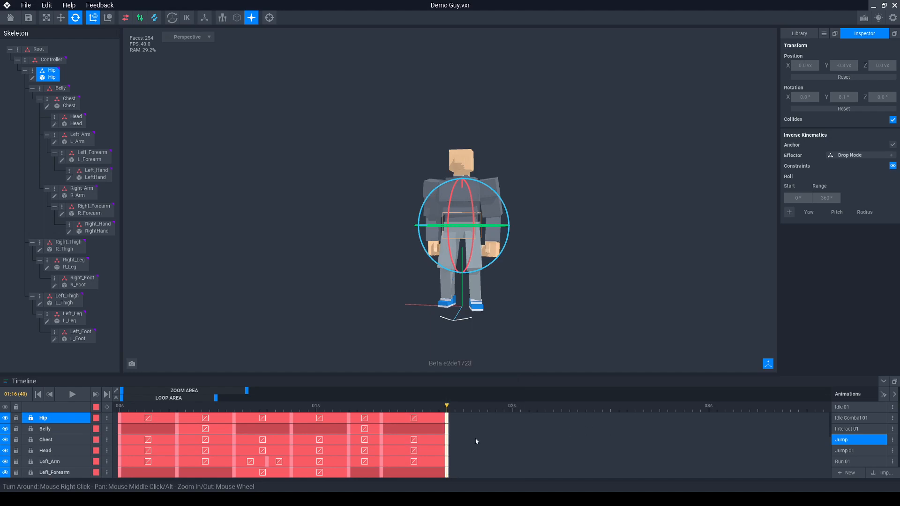
right_click(446, 429)
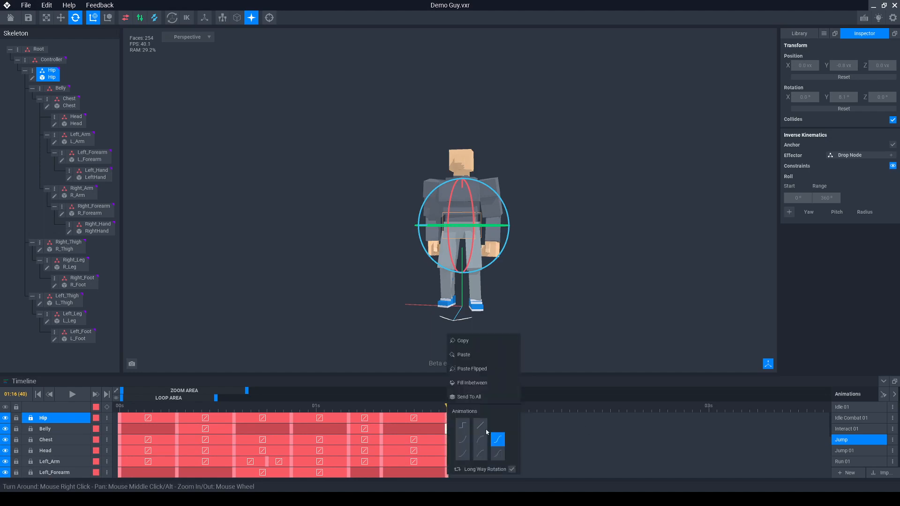
click(434, 453)
right_click(448, 452)
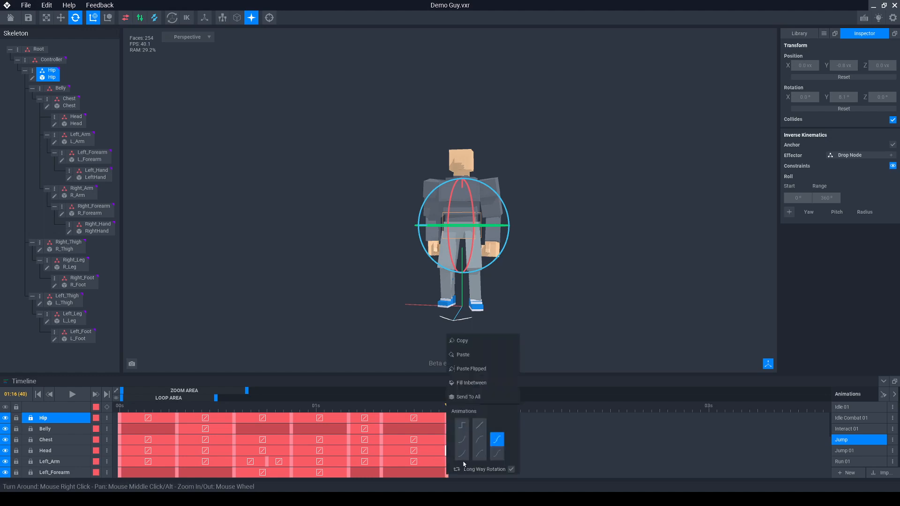
click(430, 430)
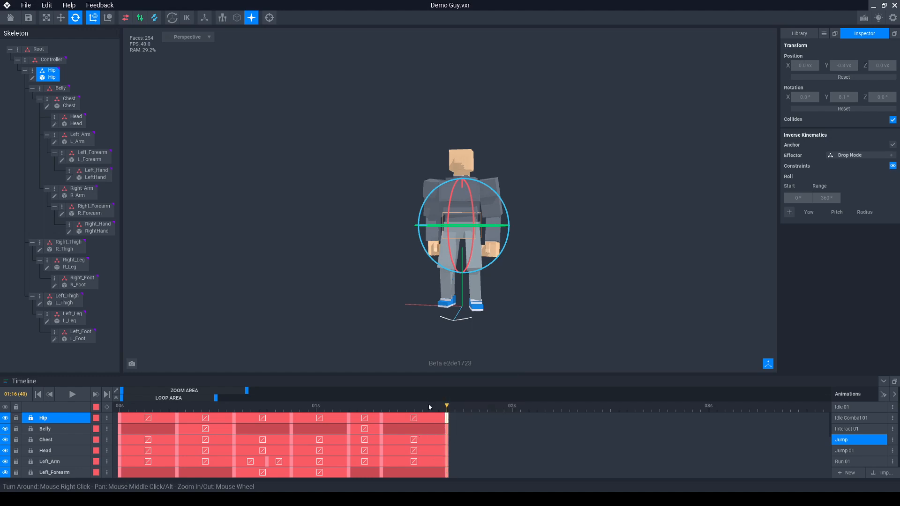
Move the Chest's landing keyframe from frame 32 to frame 34 and preview the motion around it.
drag(428, 407, 384, 420)
click(468, 226)
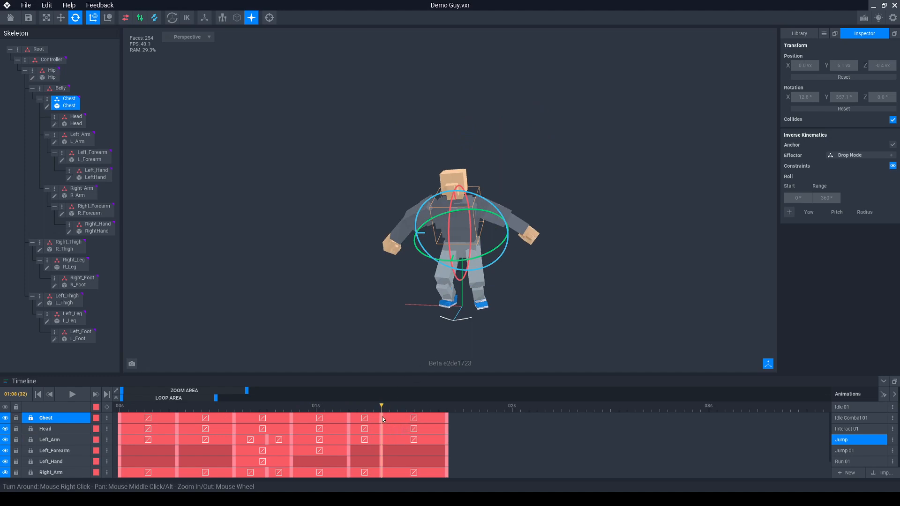
drag(382, 419, 356, 407)
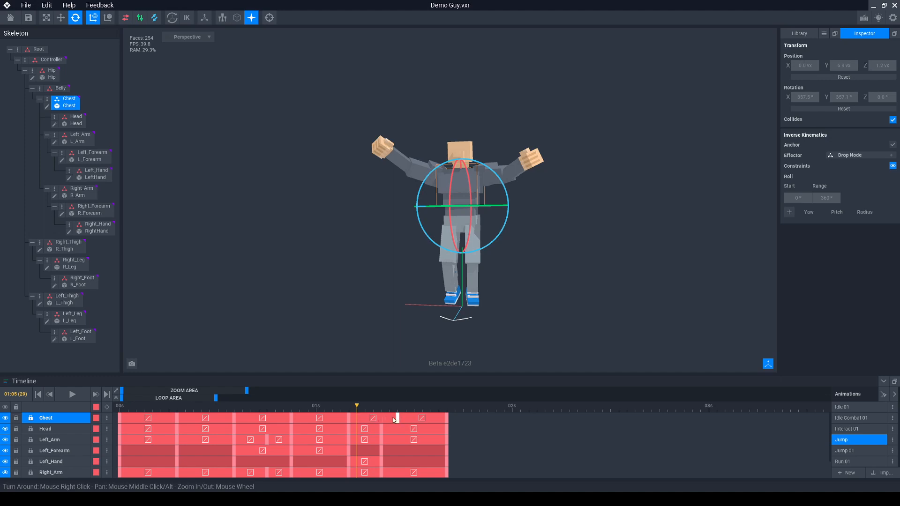
drag(360, 408, 398, 406)
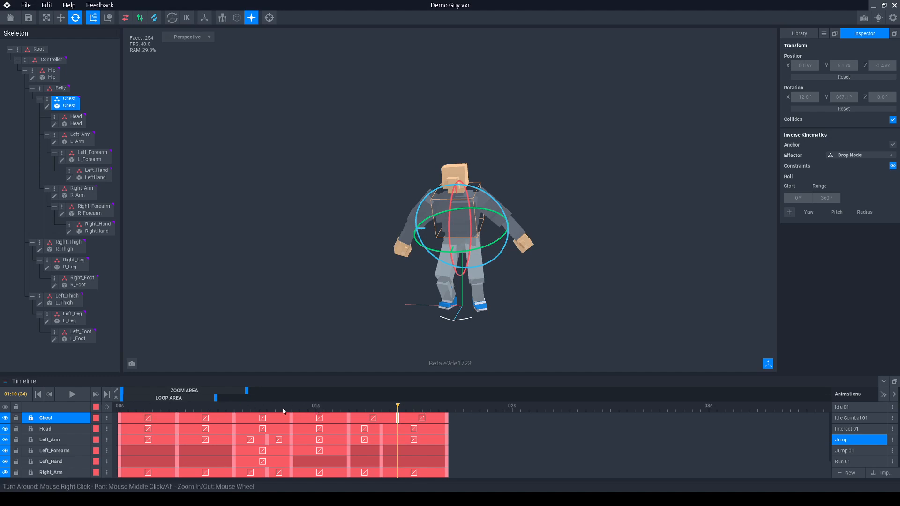
mouse_move(394, 407)
mouse_down()
mouse_move(372, 408)
mouse_move(413, 408)
mouse_move(342, 410)
mouse_move(438, 420)
mouse_move(391, 419)
mouse_move(399, 417)
mouse_up()
Move the Head's landing keyframe from frame 32 to frame 36 and tilt the head down there.
click(455, 175)
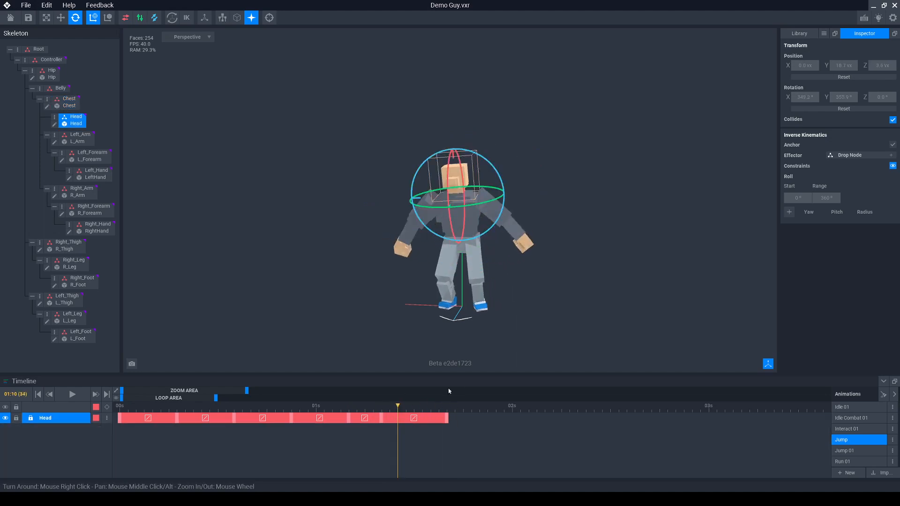
drag(383, 414, 414, 413)
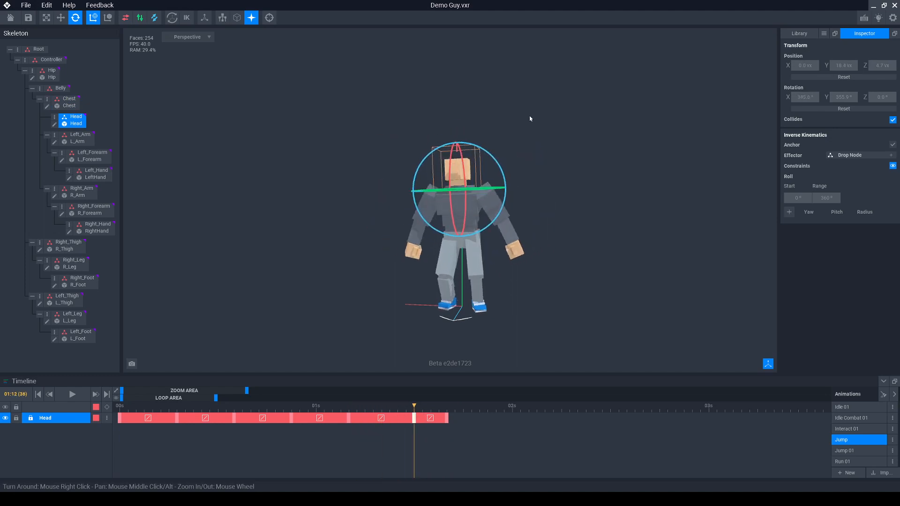
drag(451, 165, 445, 178)
Tilt the head upward at frame 32 to add a Head keyframe there.
drag(413, 406, 384, 407)
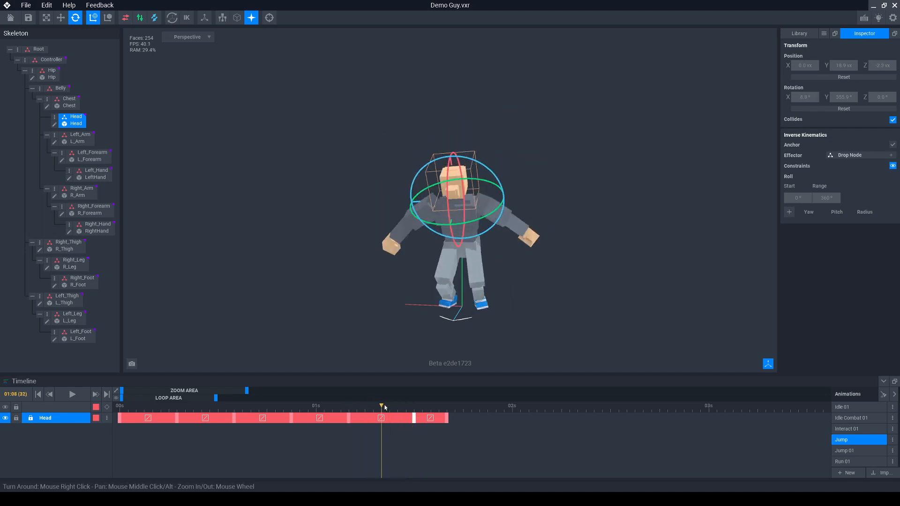
click(449, 205)
click(446, 173)
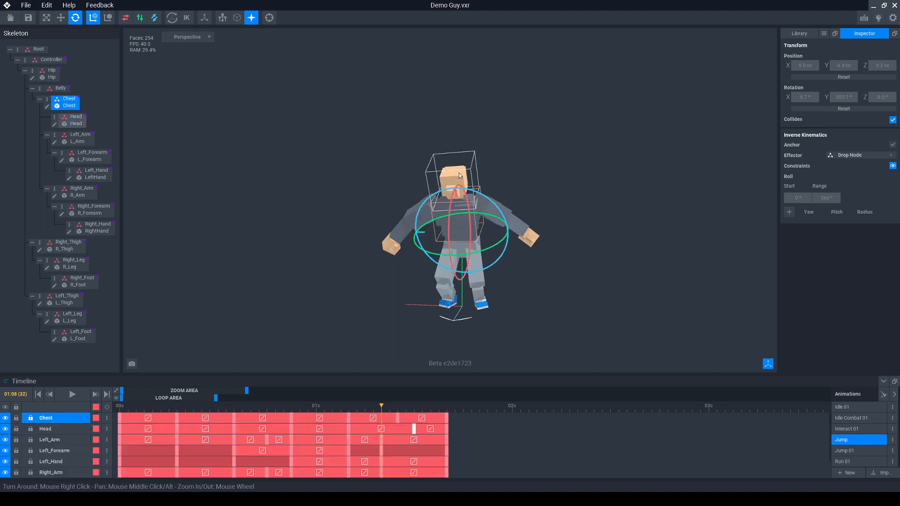
drag(448, 172, 449, 155)
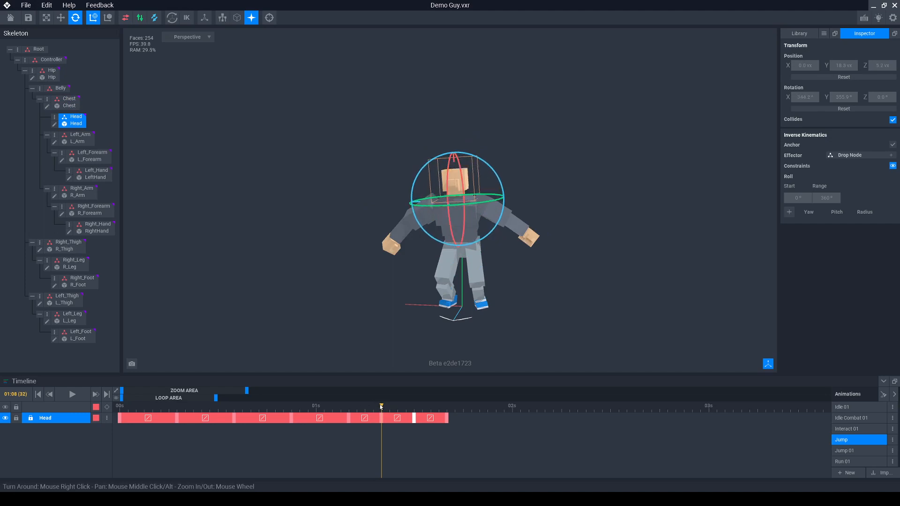
Set the Head keyframe at frame 36 and the segment from frame 32 to 36 to S-curve easing, checking the preceding segment too.
drag(380, 406, 412, 416)
right_click(413, 416)
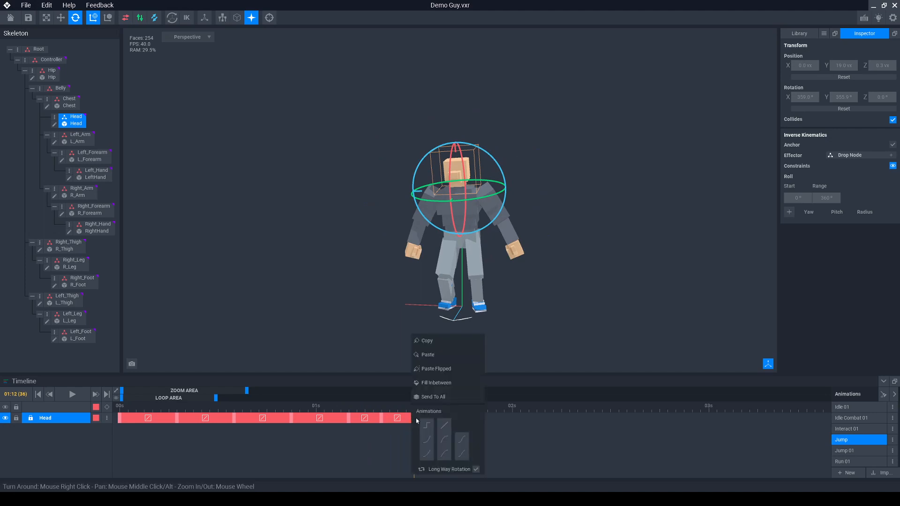
click(461, 439)
click(389, 419)
right_click(397, 418)
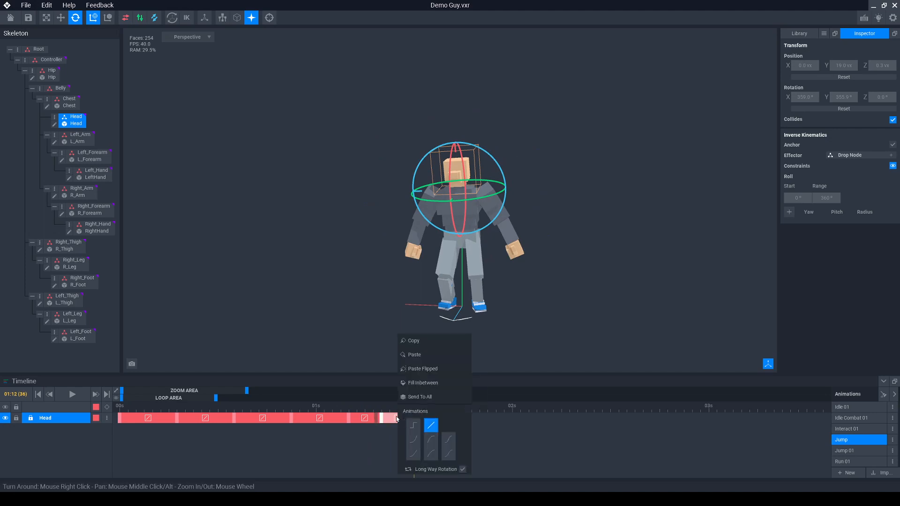
click(449, 439)
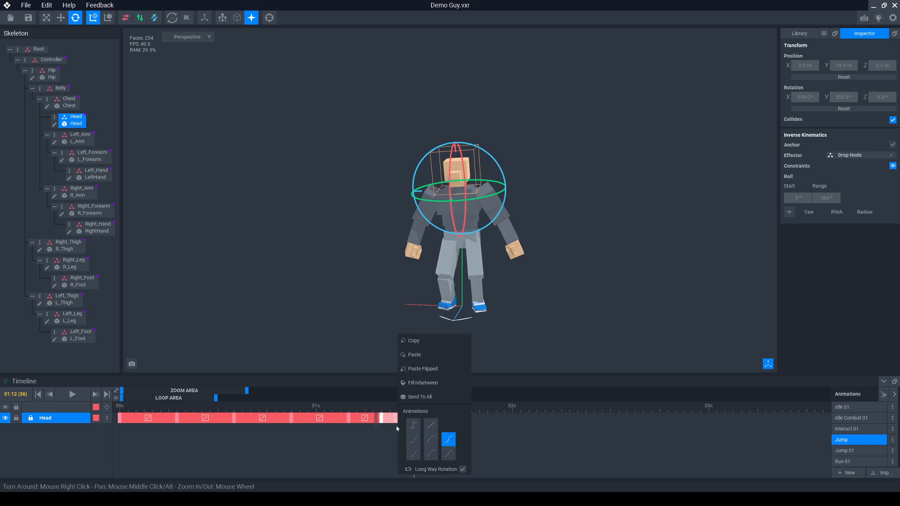
right_click(367, 419)
click(418, 441)
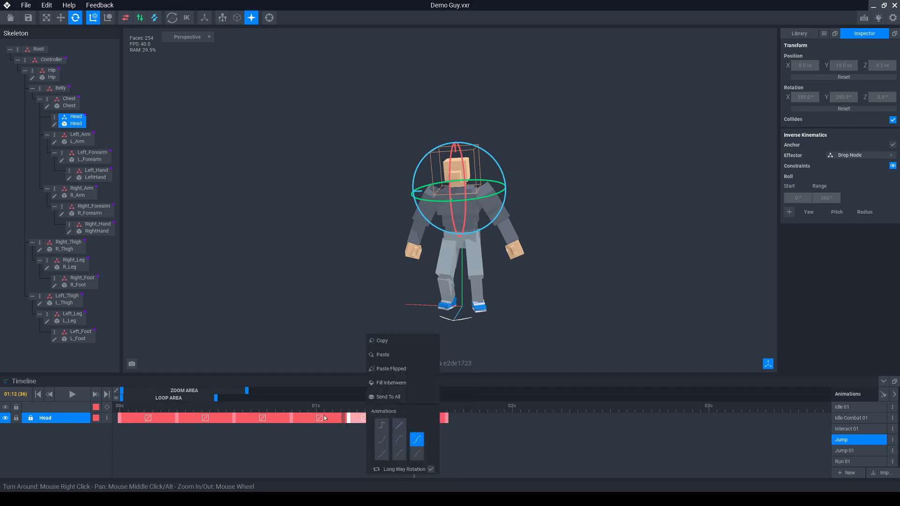
Try stretching the Head keyframes from frame 32 onward to end at about frame 56, and undo the stretch.
click(324, 418)
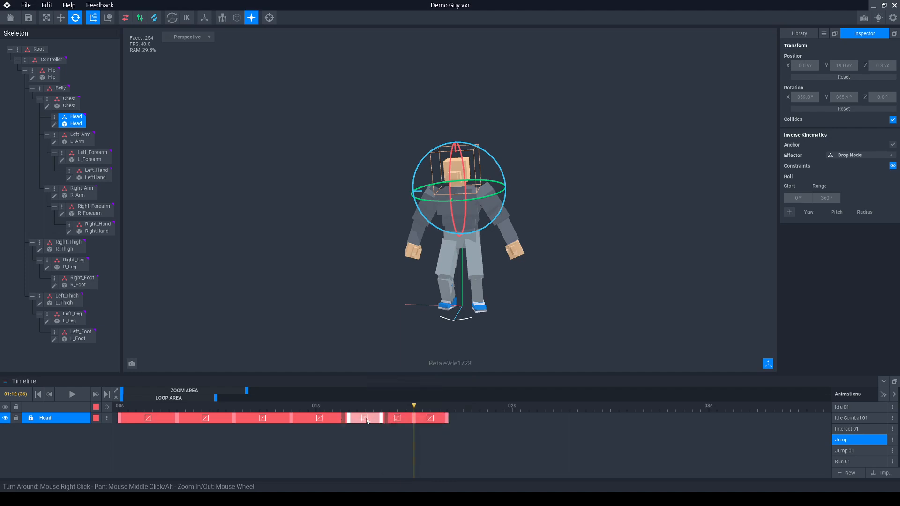
click(408, 417)
right_click(429, 419)
click(417, 419)
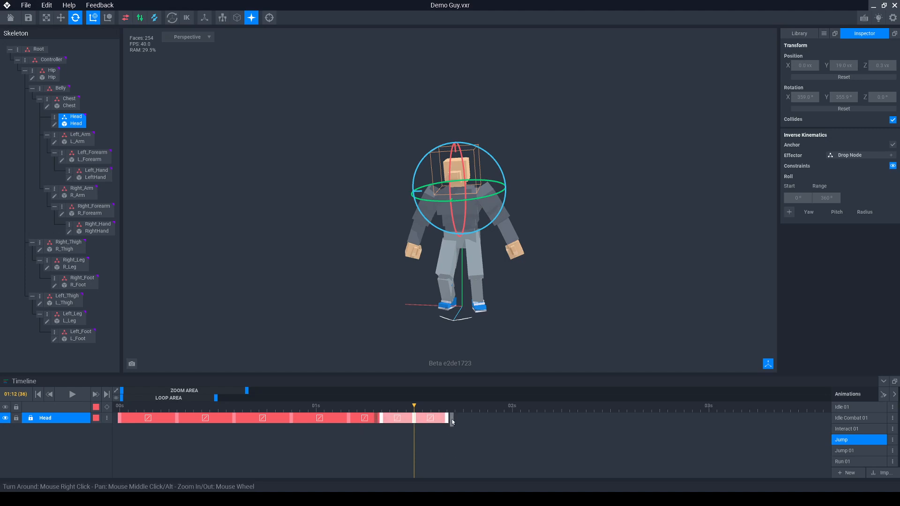
drag(452, 419, 583, 423)
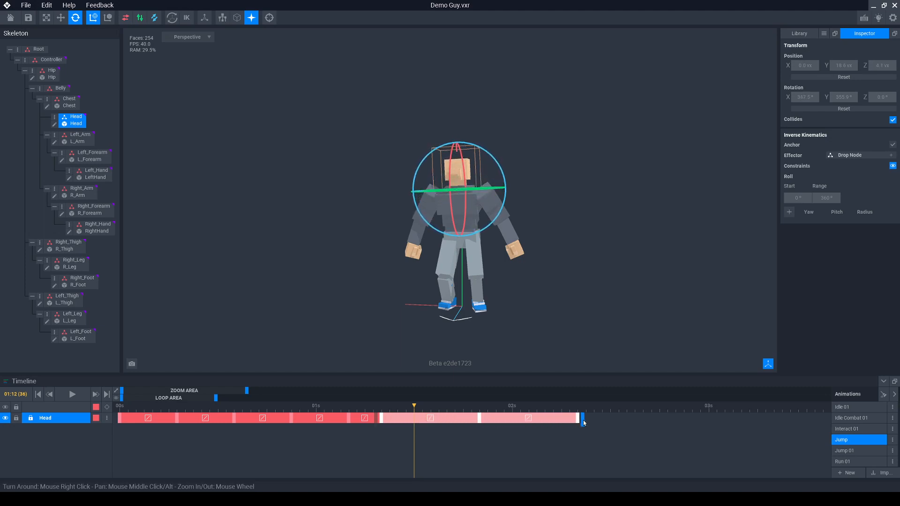
key(ctrl+z)
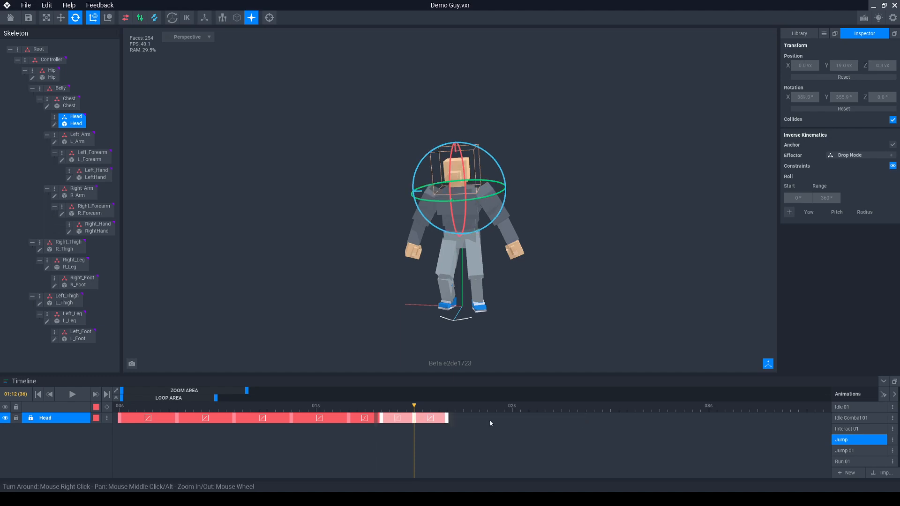
Try stretching the Head keyframes from frame 21 onward to end at about frame 63, and undo the stretch.
click(292, 418)
shift+click(347, 417)
shift+click(381, 418)
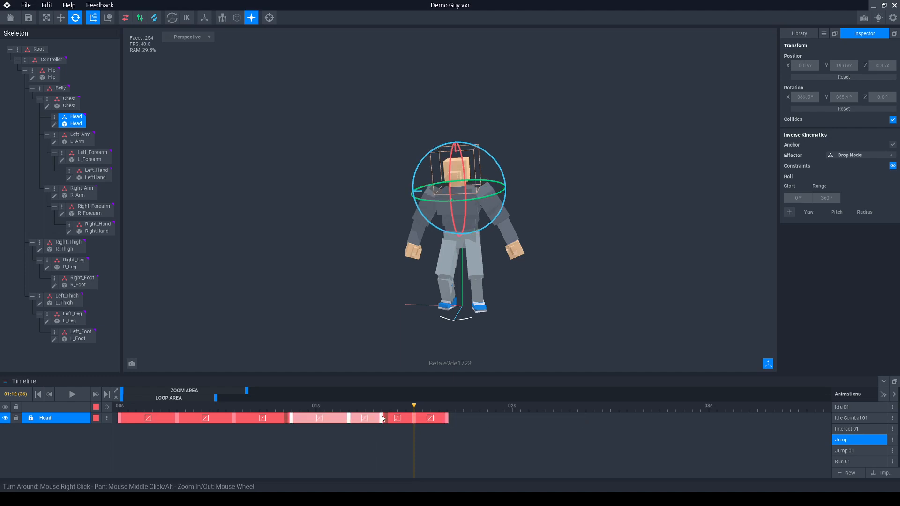
shift+click(414, 418)
shift+click(445, 417)
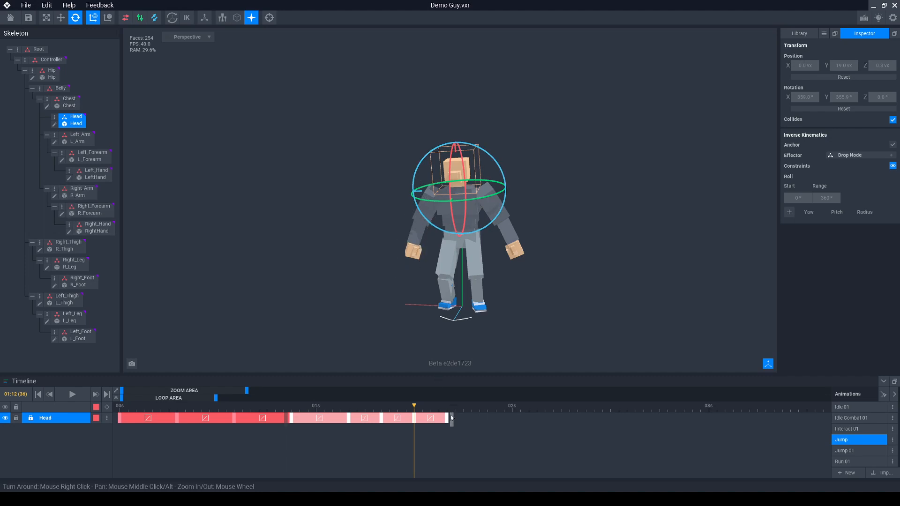
drag(450, 419, 637, 421)
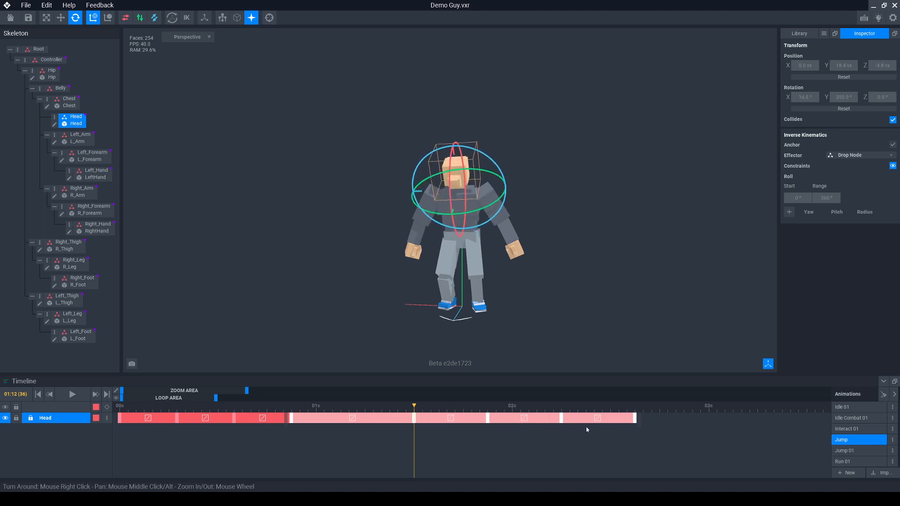
key(ctrl+z)
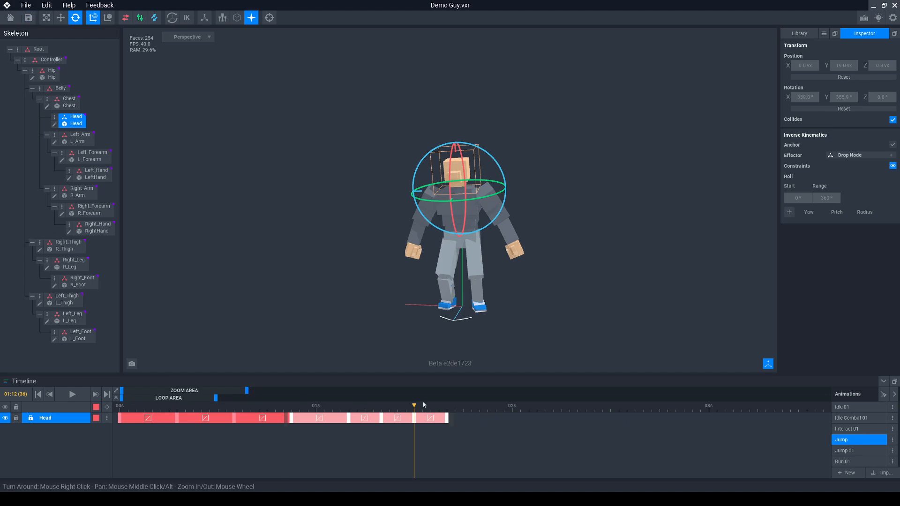
Play back the Jump animation to review the motion, stop it, and move the playhead to frame 7.
click(79, 395)
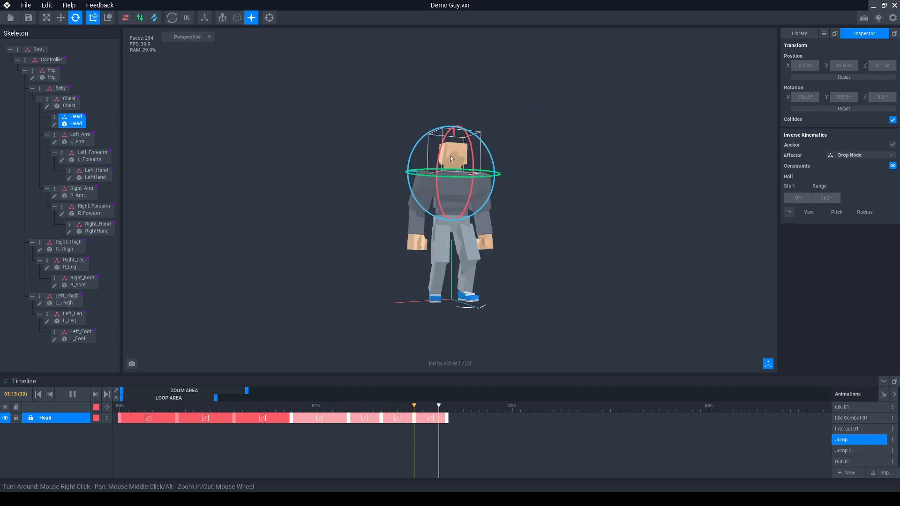
click(72, 394)
mouse_move(181, 406)
mouse_down()
mouse_move(121, 406)
mouse_move(176, 410)
mouse_up()
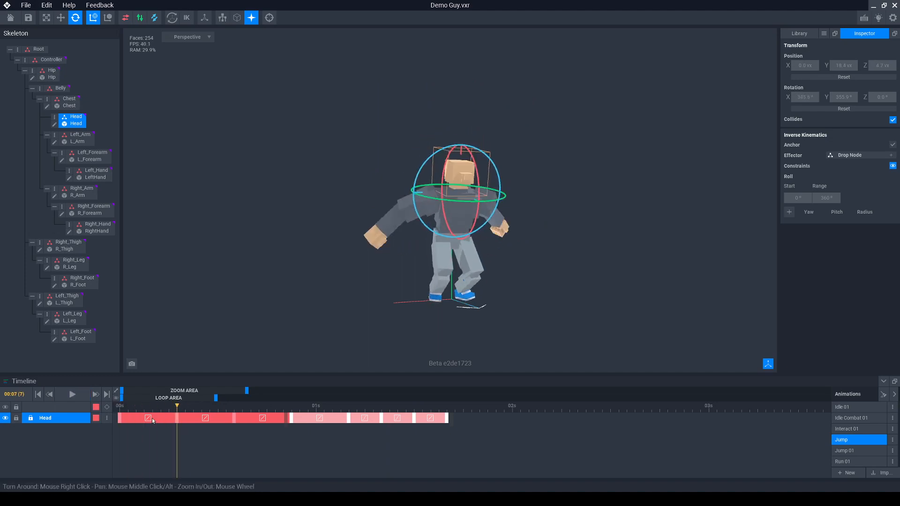
Show the tracks of the Hip and its child bones and check the easing of the first Hip segment.
click(51, 70)
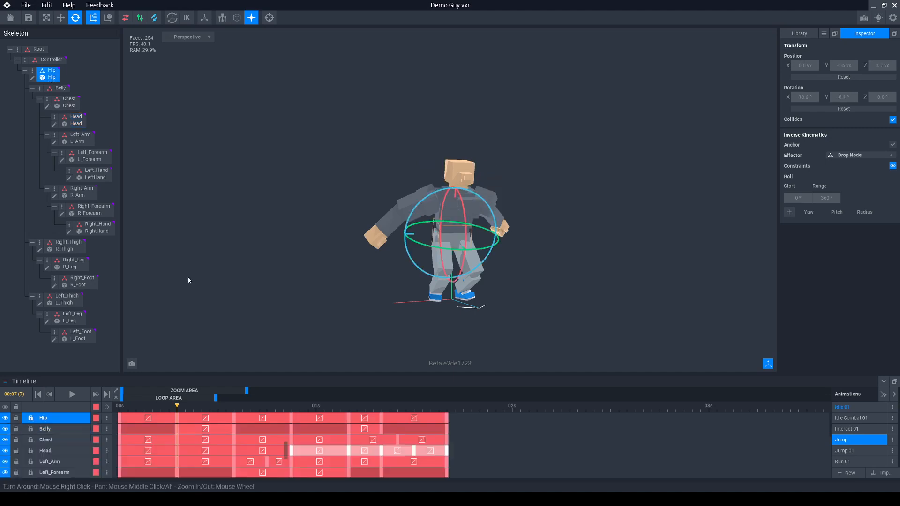
click(177, 417)
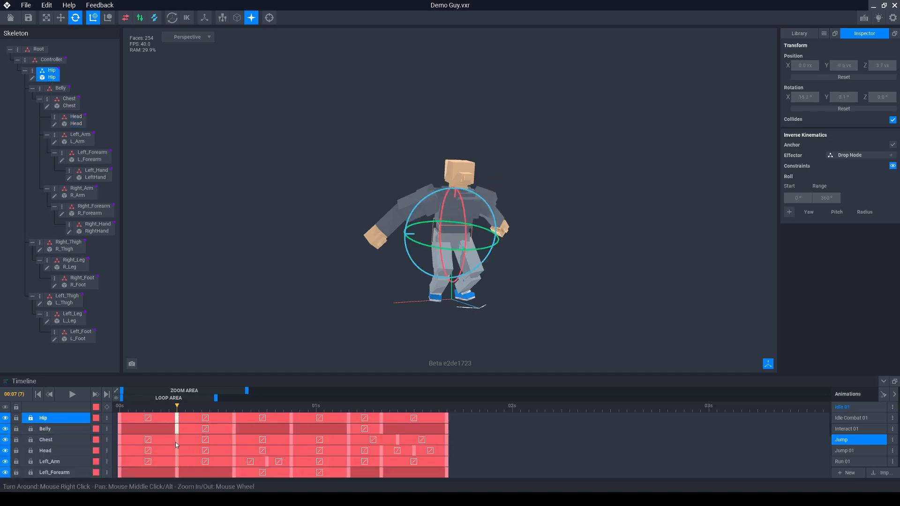
right_click(169, 422)
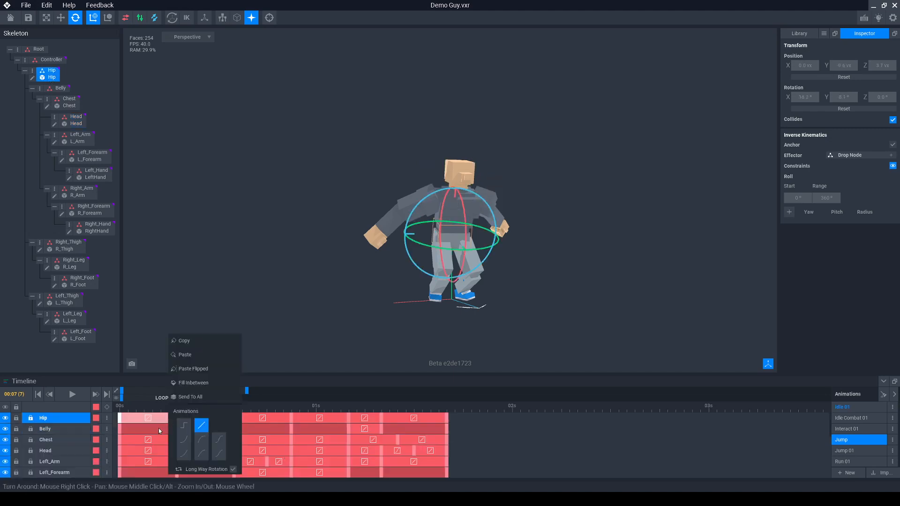
click(158, 429)
click(159, 442)
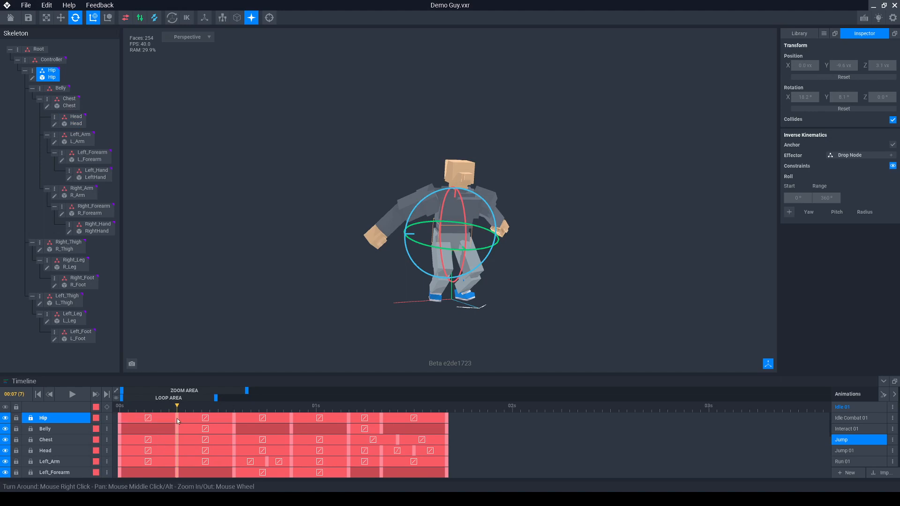
Select the frame 7 keyframes on all tracks from Hip down to Left_Foot and choose S-curve easing.
drag(177, 420, 177, 440)
scroll(178, 449, down, 2)
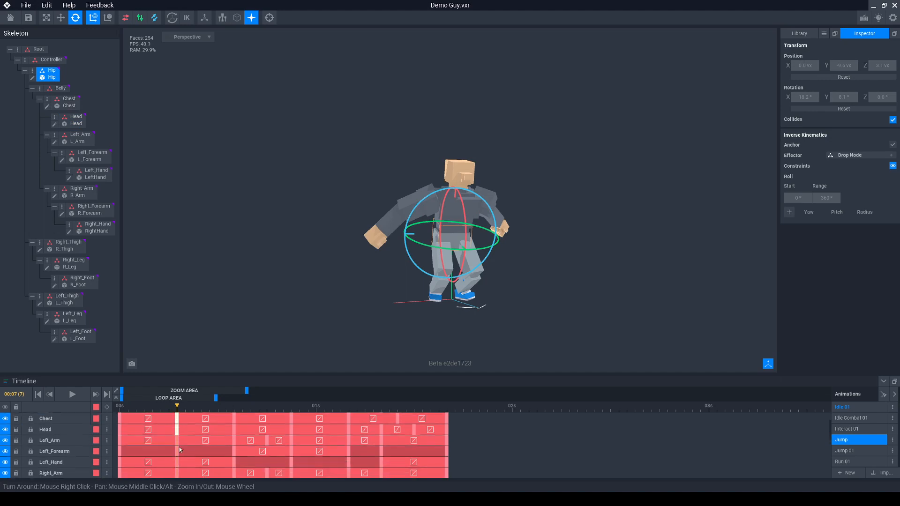
scroll(178, 451, down, 1)
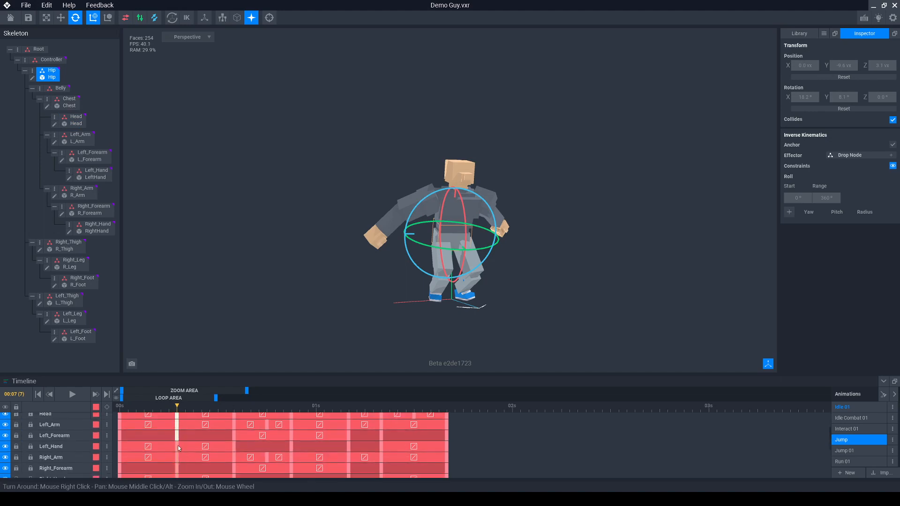
scroll(177, 454, down, 2)
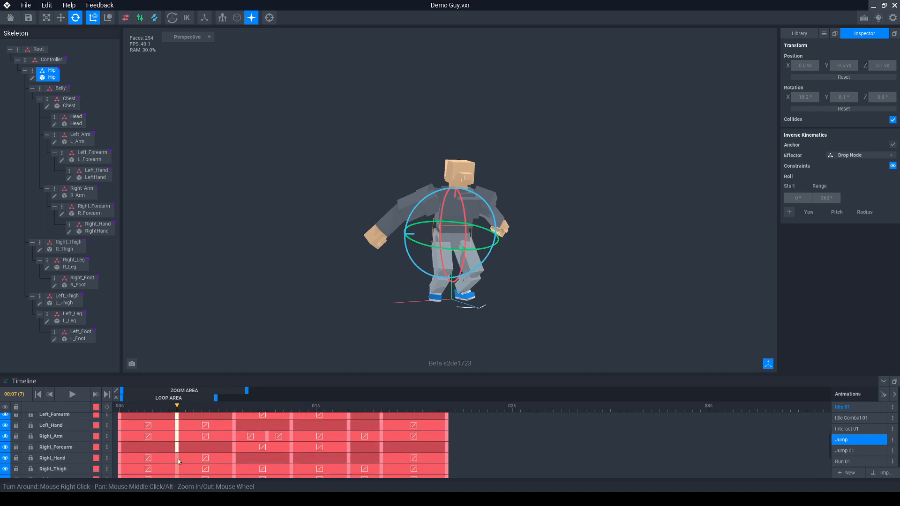
scroll(178, 461, down, 1)
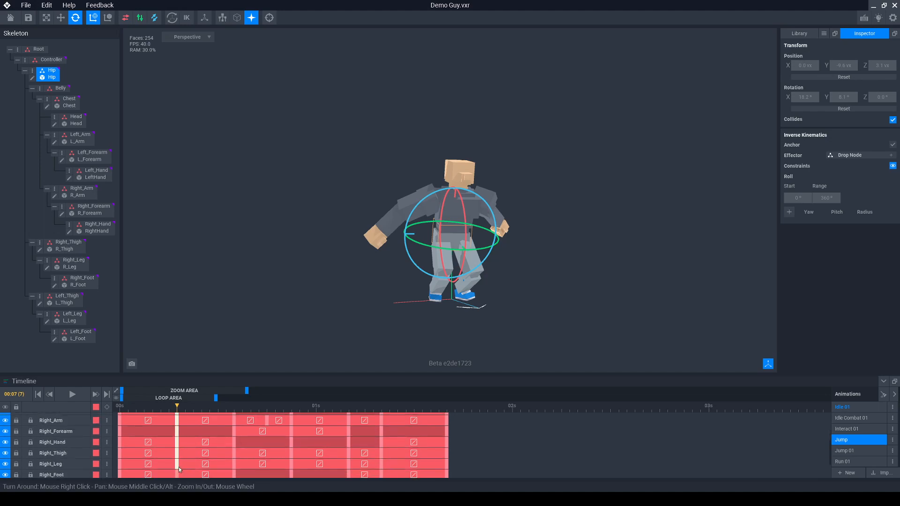
scroll(180, 463, down, 1)
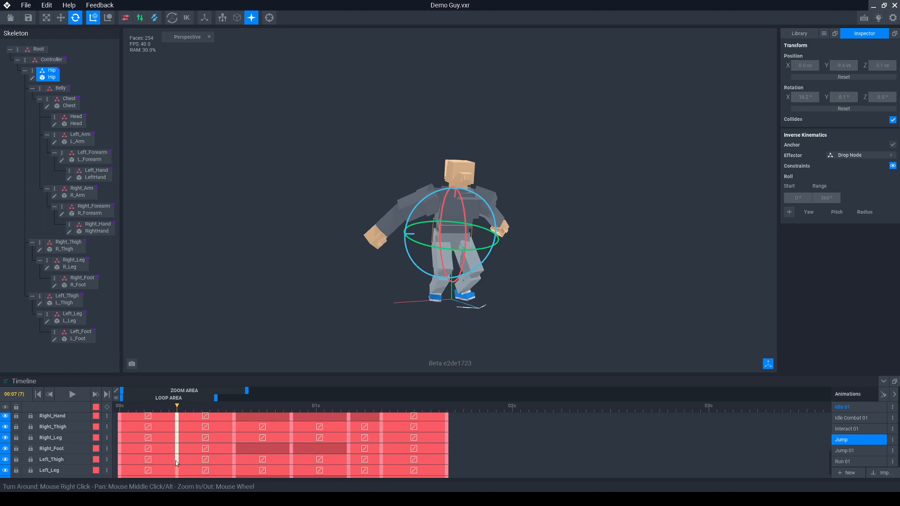
scroll(176, 458, down, 1)
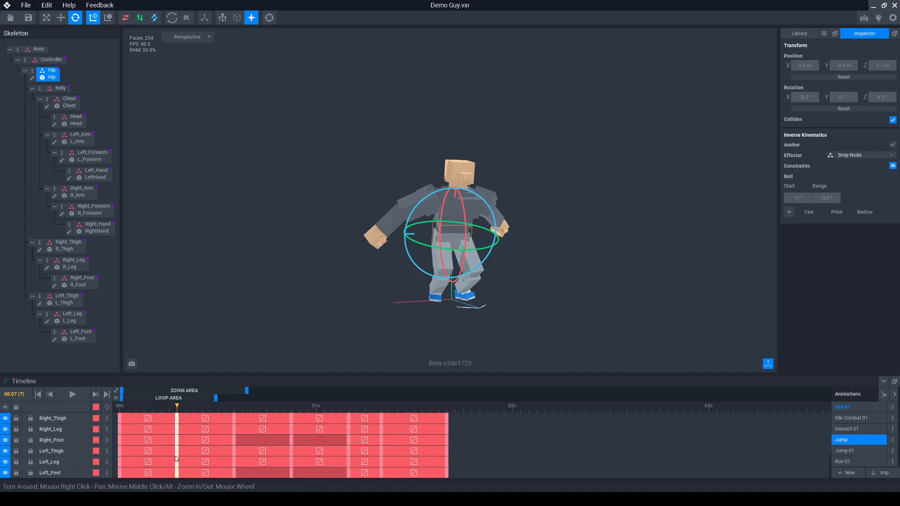
right_click(178, 441)
click(226, 439)
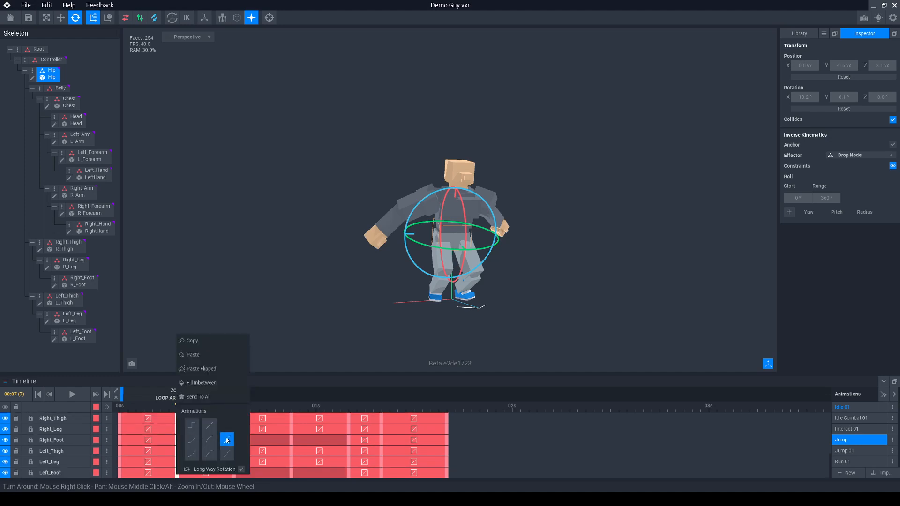
click(150, 420)
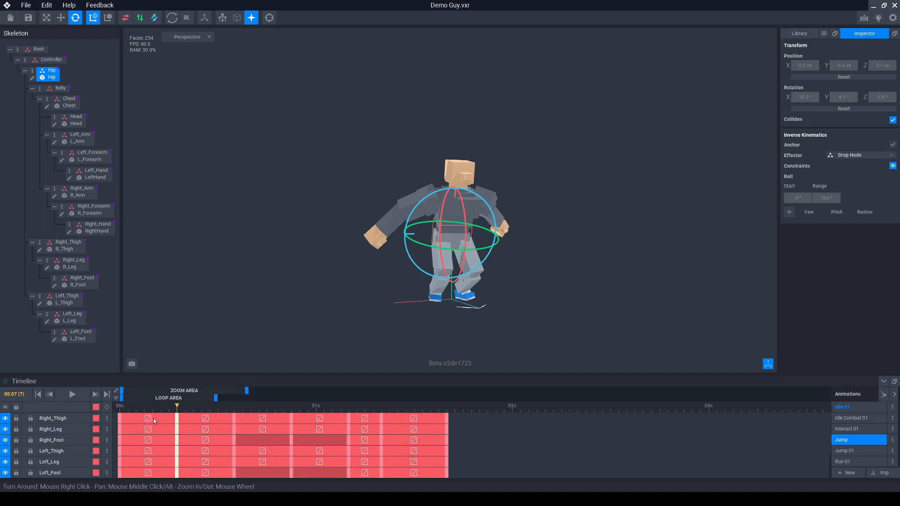
Show only the left leg tracks and set the Left_Thigh keyframe at frame 14 to stepped easing.
scroll(153, 418, up, 3)
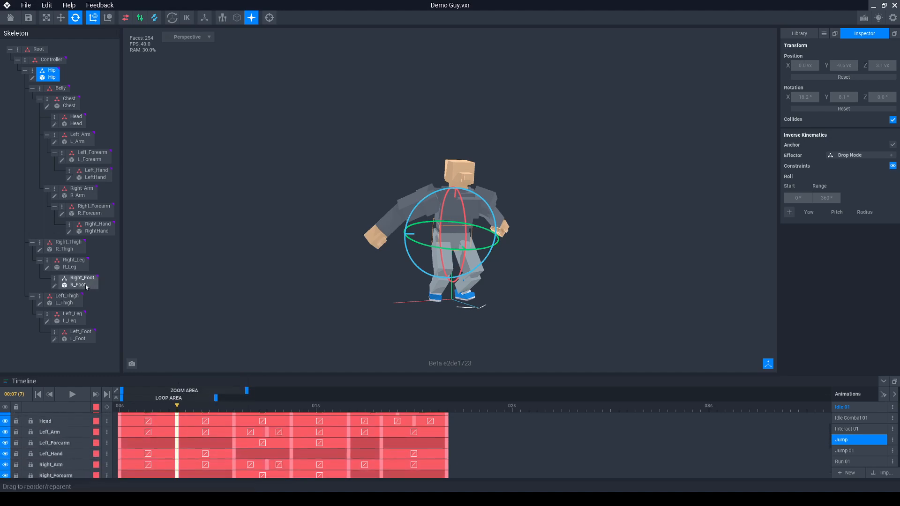
click(66, 296)
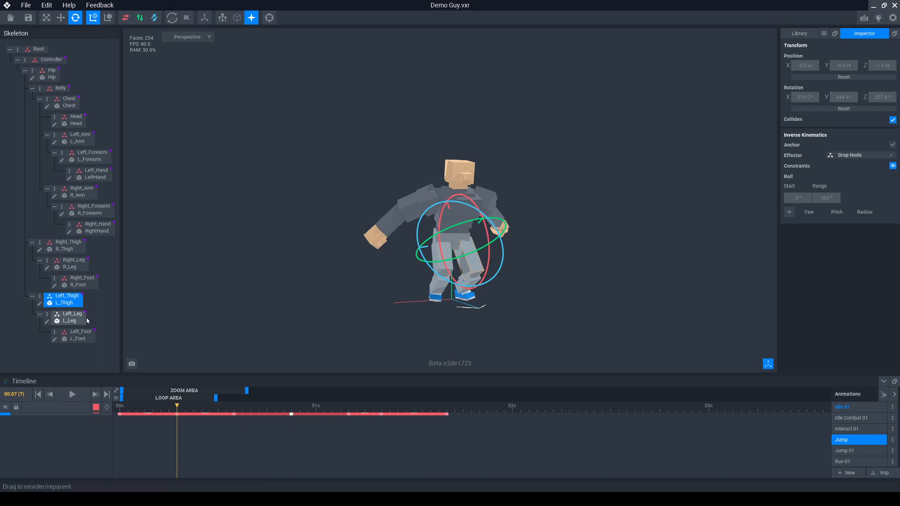
click(72, 319)
click(70, 304)
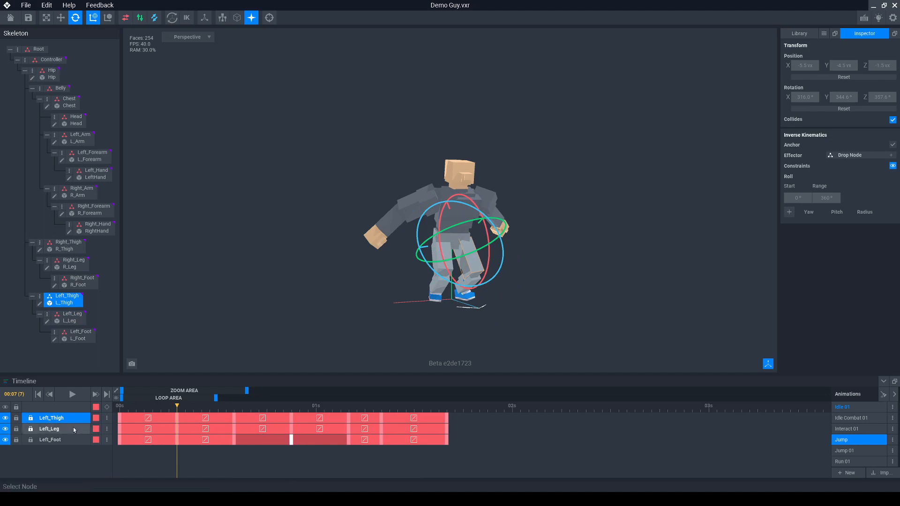
right_click(232, 420)
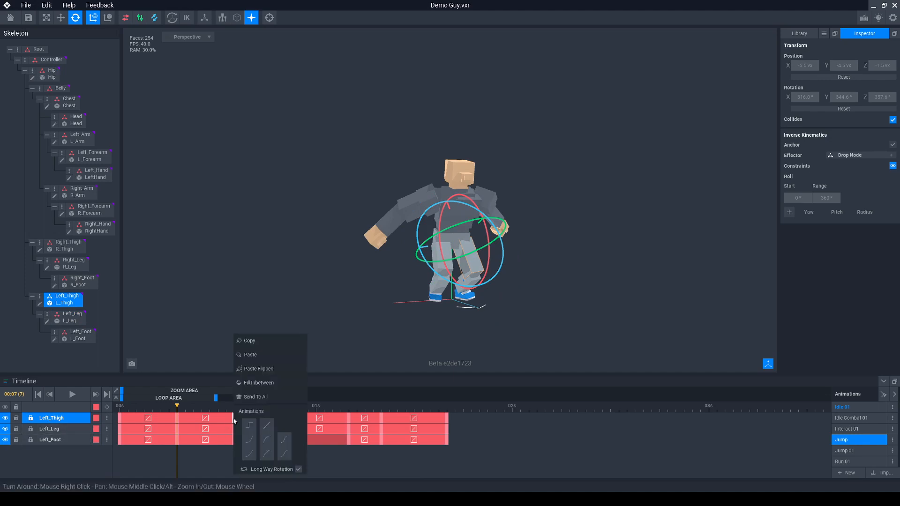
click(249, 424)
click(179, 406)
drag(179, 406, 235, 412)
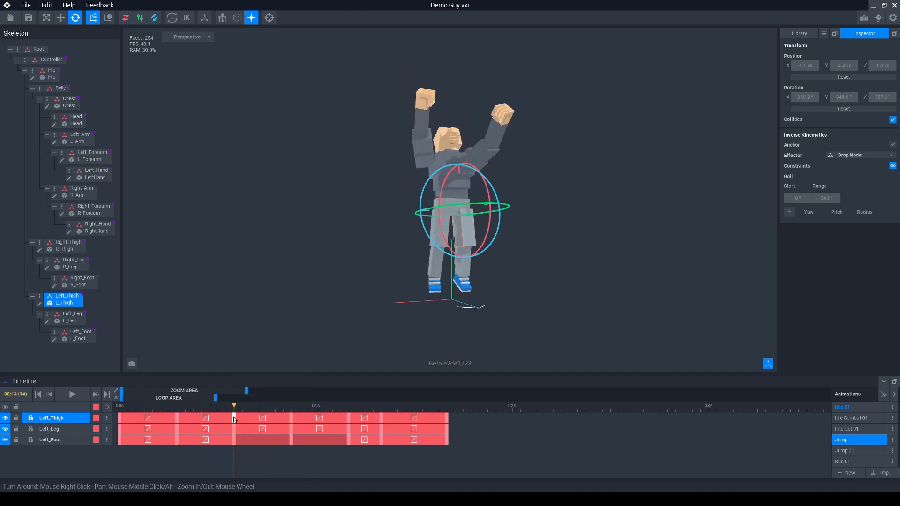
right_click(234, 419)
click(248, 425)
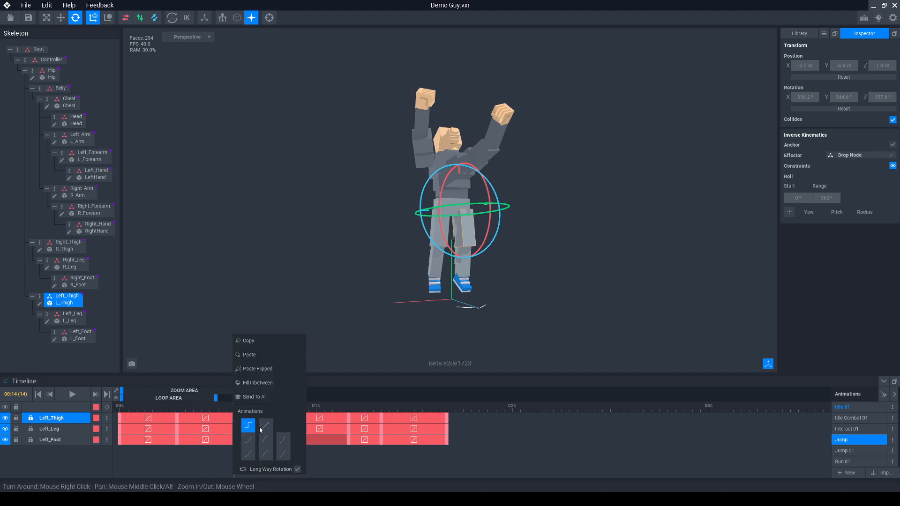
click(198, 475)
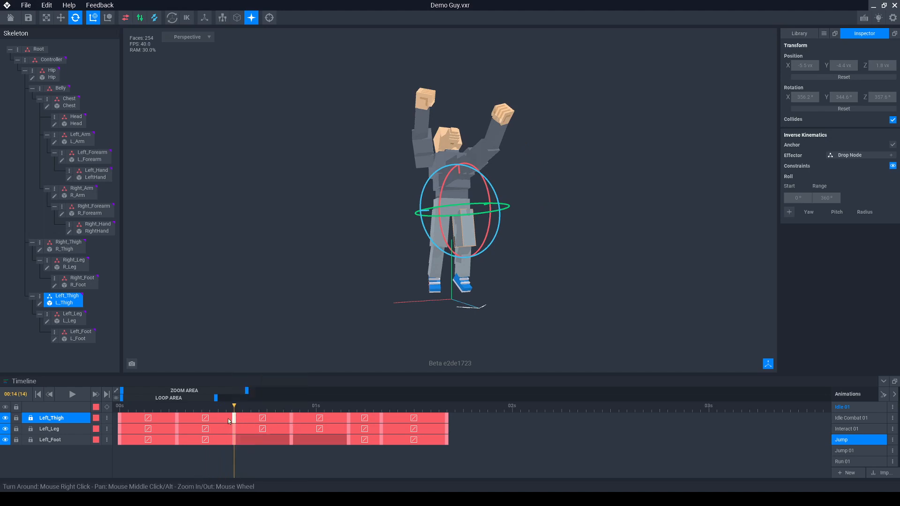
Try stepped easing on the Left_Thigh segment from frame 7 to 14, check it at frame 11, and use S-curve easing instead.
right_click(228, 417)
click(243, 426)
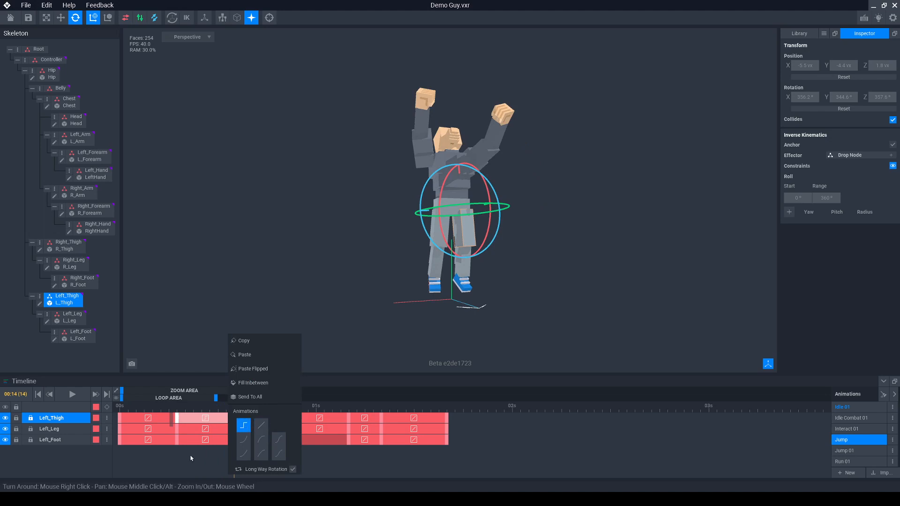
click(190, 458)
drag(235, 407, 209, 411)
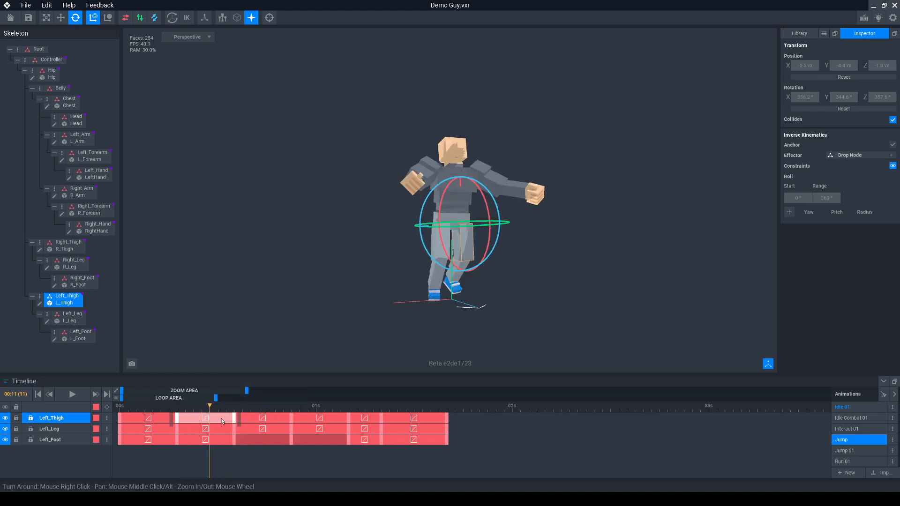
right_click(221, 418)
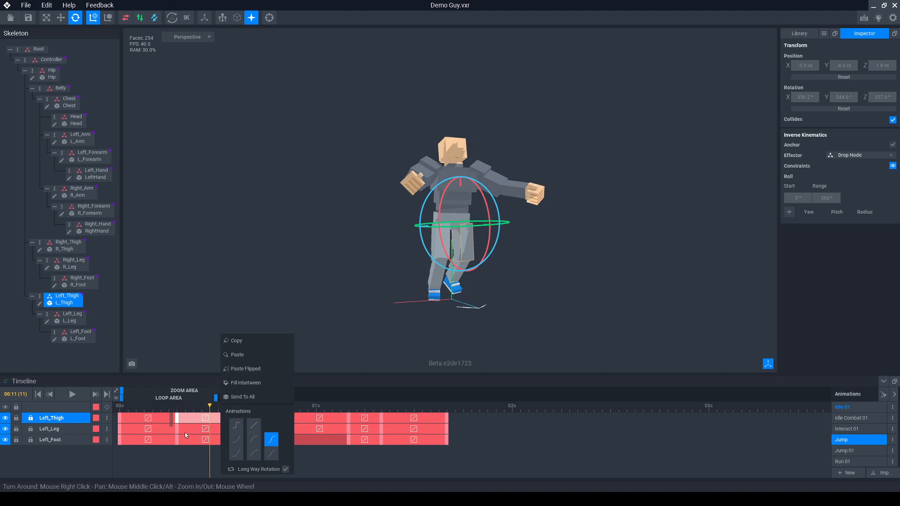
click(186, 435)
Set the Left_Leg and Left_Foot segments from frame 7 to 14 to S-curve easing.
right_click(217, 431)
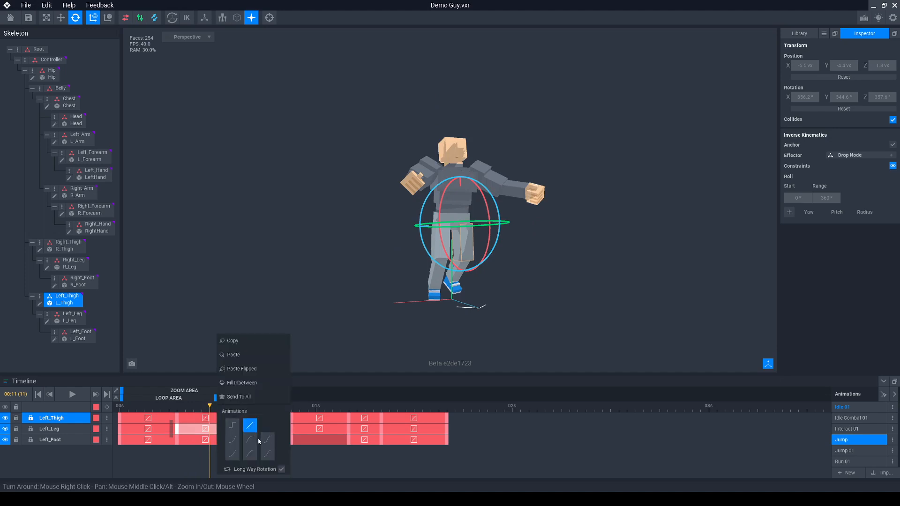
click(267, 439)
click(208, 441)
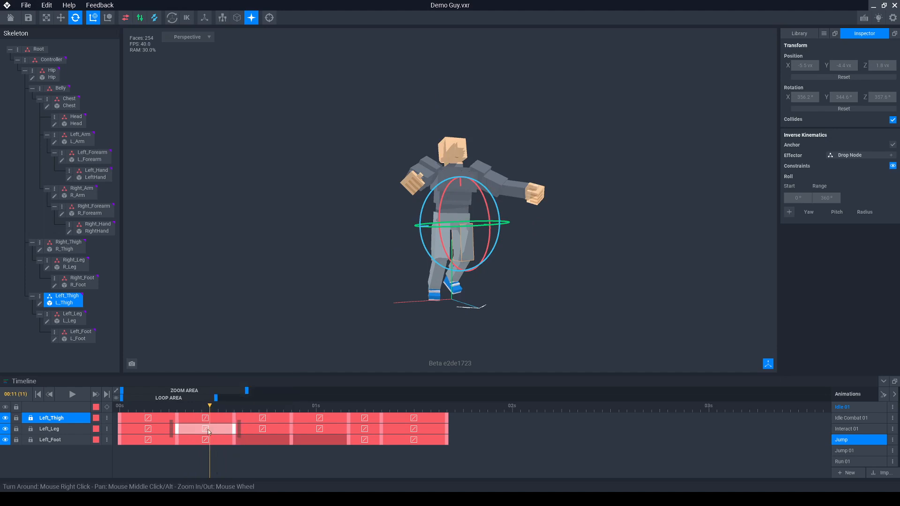
click(208, 441)
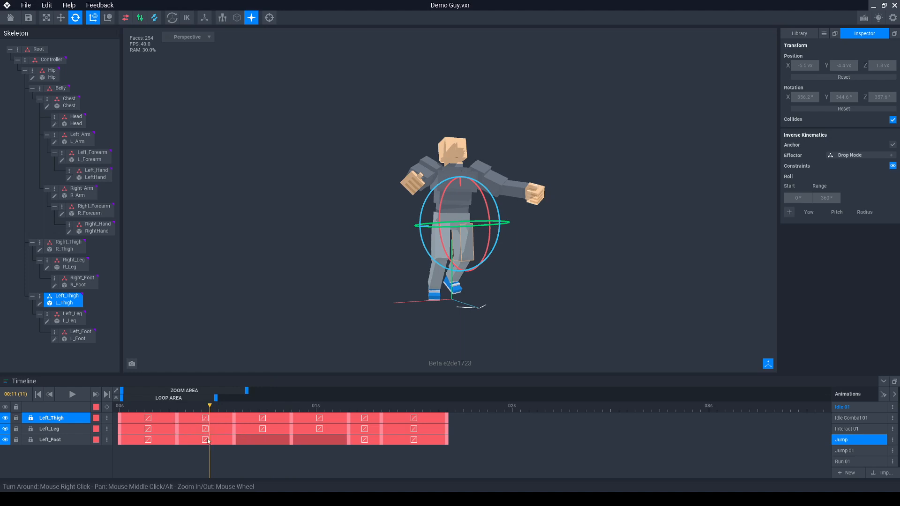
right_click(208, 442)
click(256, 441)
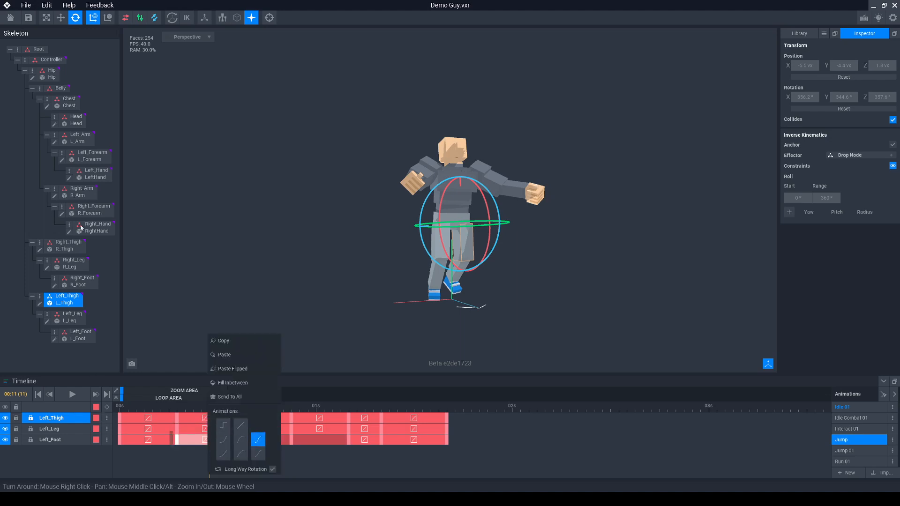
Show all tracks from Hip down and set the Hip and Belly segments from frame 7 to 14 to S-curve easing.
click(48, 70)
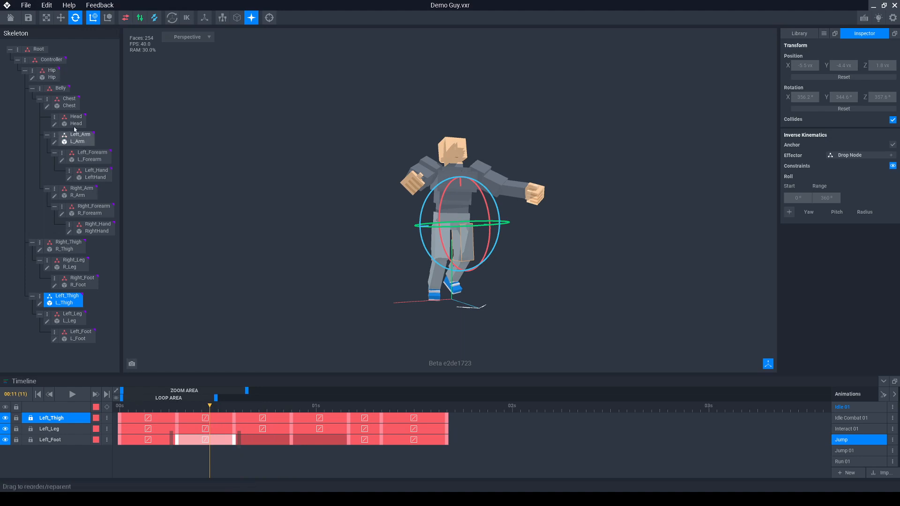
click(49, 70)
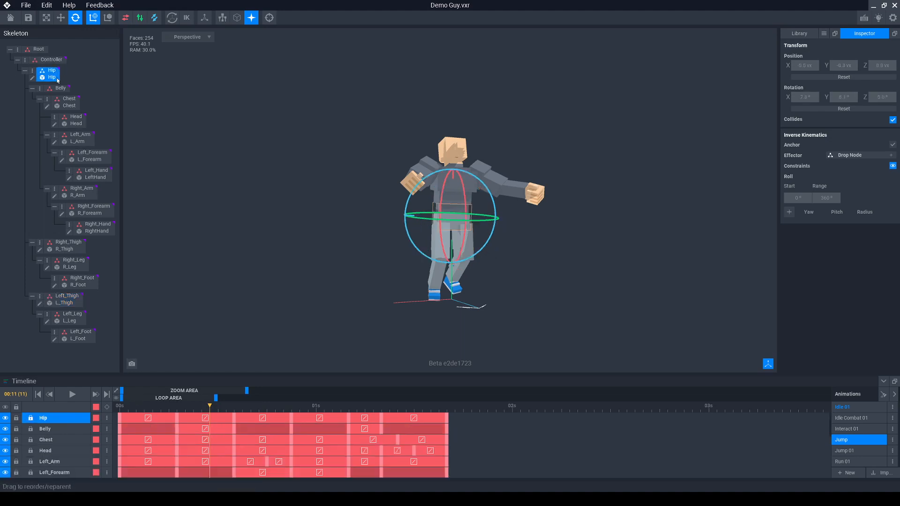
right_click(214, 418)
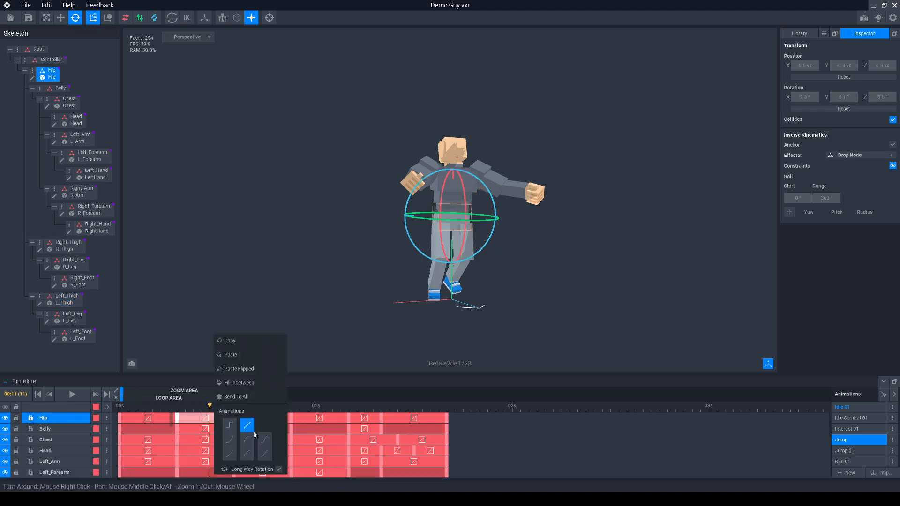
click(264, 439)
click(208, 433)
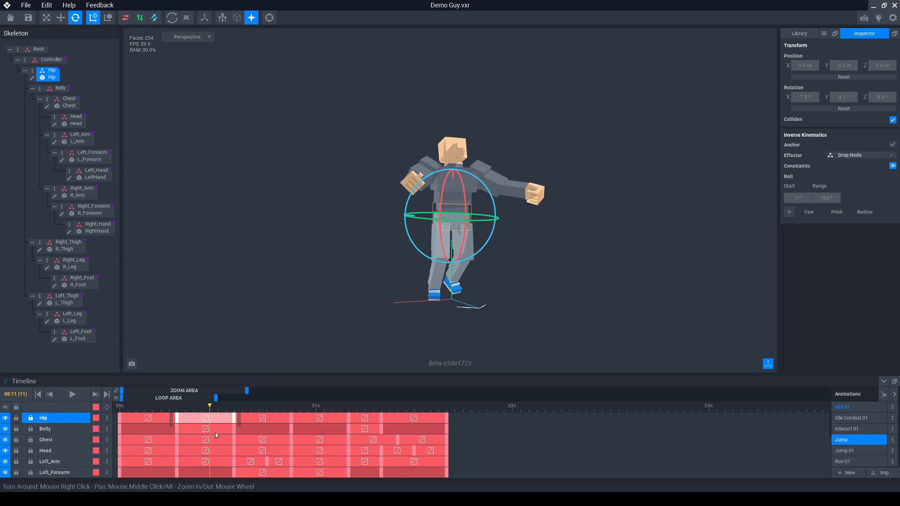
right_click(215, 433)
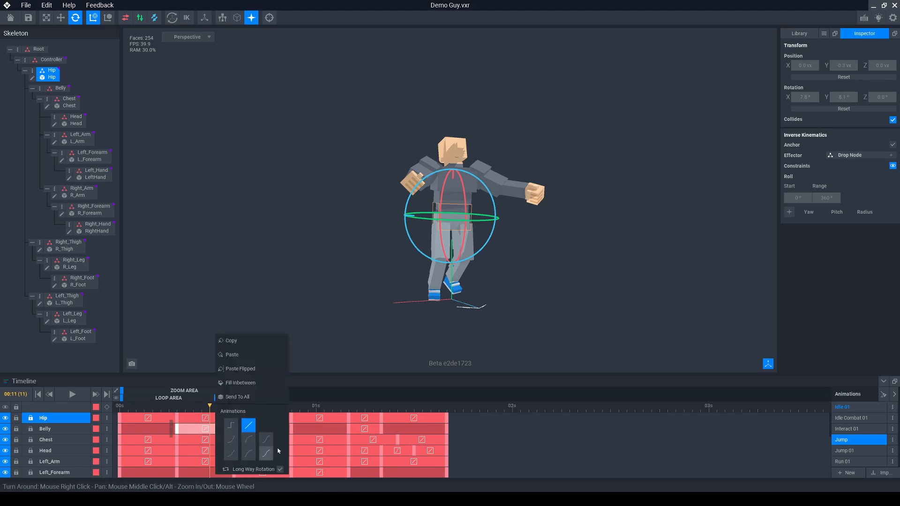
Set the Chest and Head segments from frame 7 to 14 to S-curve easing.
click(210, 442)
right_click(209, 439)
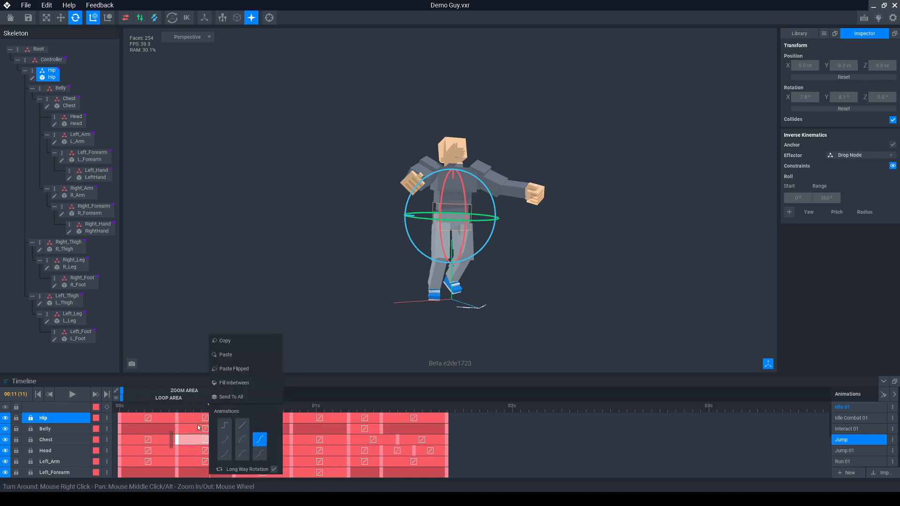
click(204, 450)
right_click(204, 451)
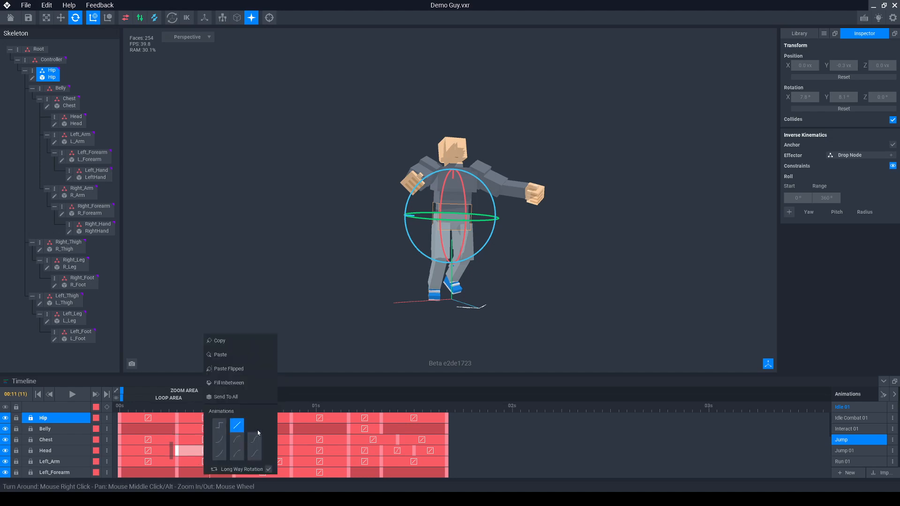
Set the Left_Arm, Left_Forearm and Left_Hand segments from frame 7 to 14 to S-curve easing.
click(206, 442)
scroll(209, 441, down, 1)
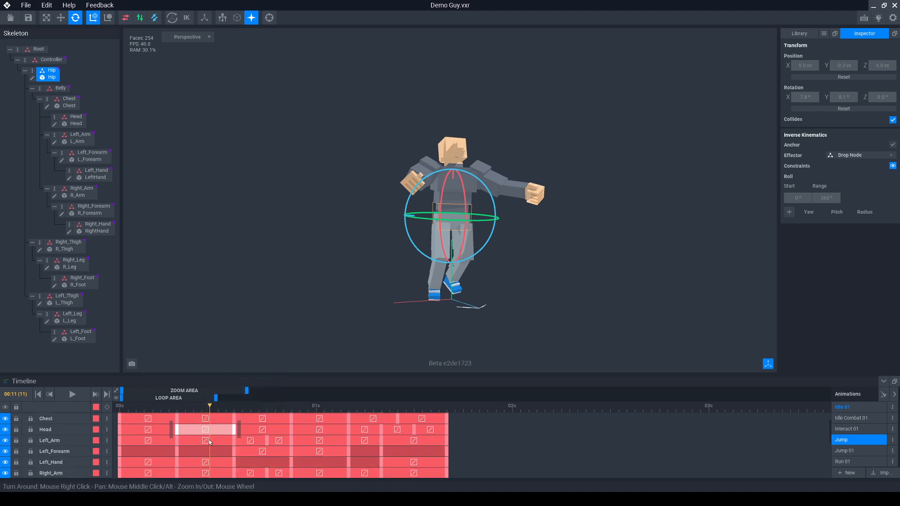
right_click(209, 441)
click(199, 451)
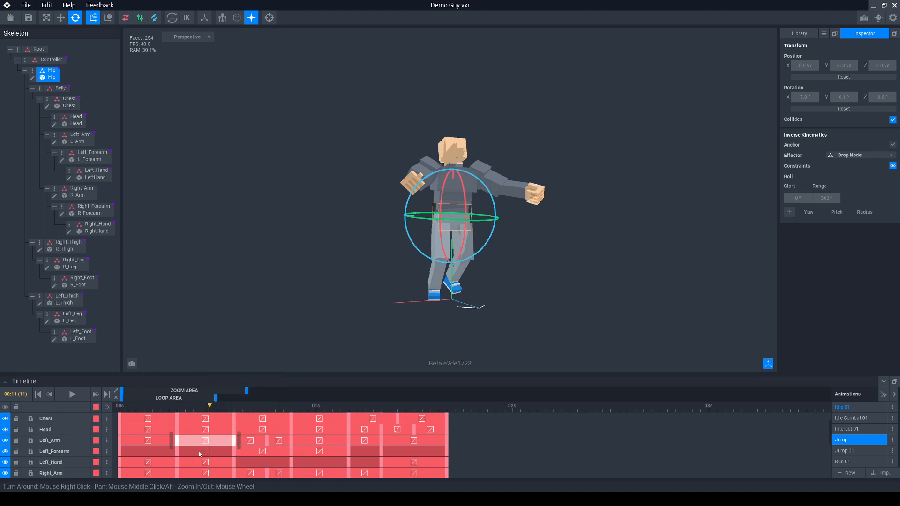
right_click(198, 451)
click(194, 463)
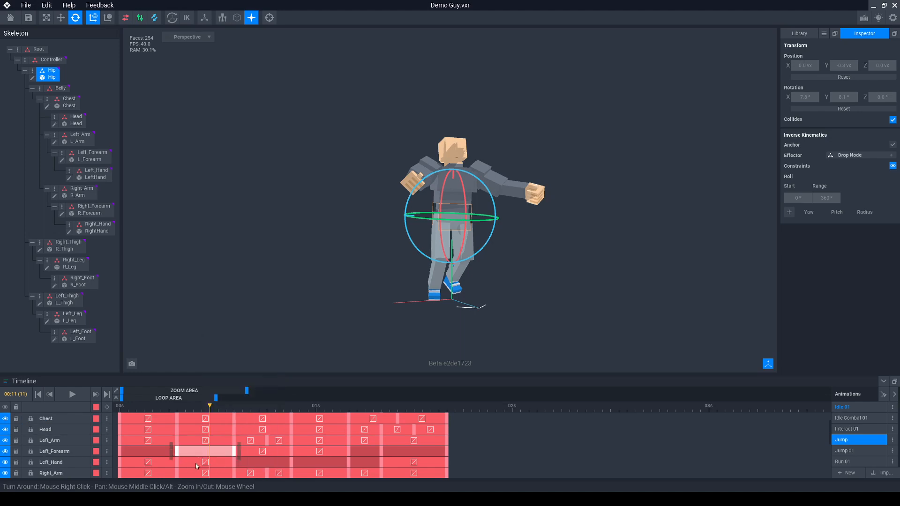
right_click(210, 463)
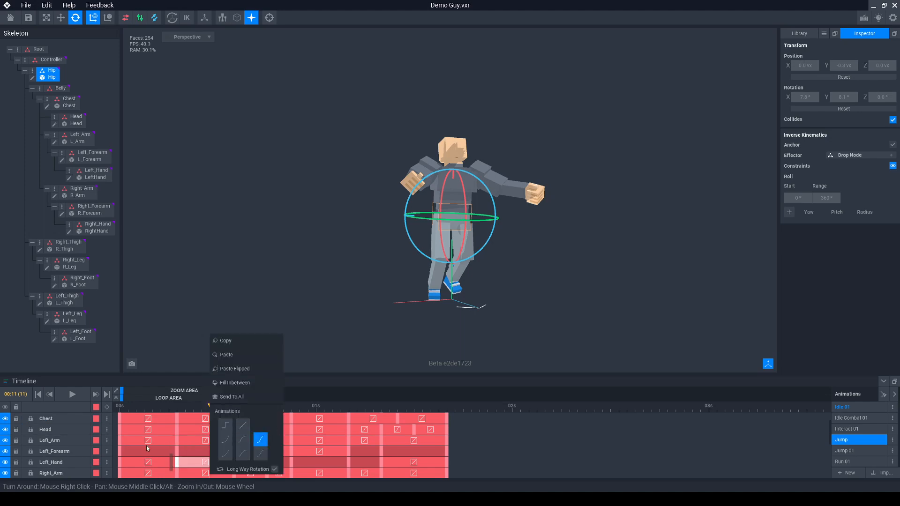
Set the Right_Arm and Right_Hand segments from frame 7 to 14 to S-curve easing.
click(205, 451)
scroll(199, 449, down, 4)
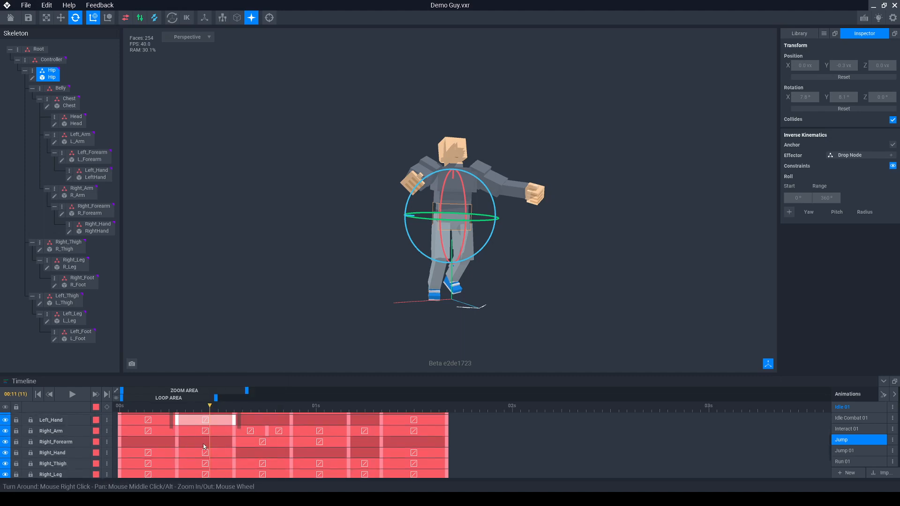
right_click(211, 437)
click(260, 439)
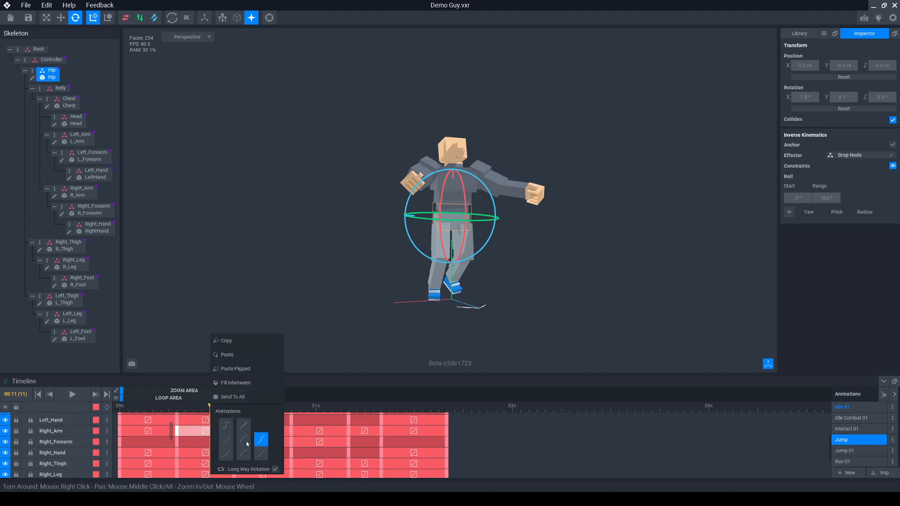
click(197, 455)
right_click(220, 450)
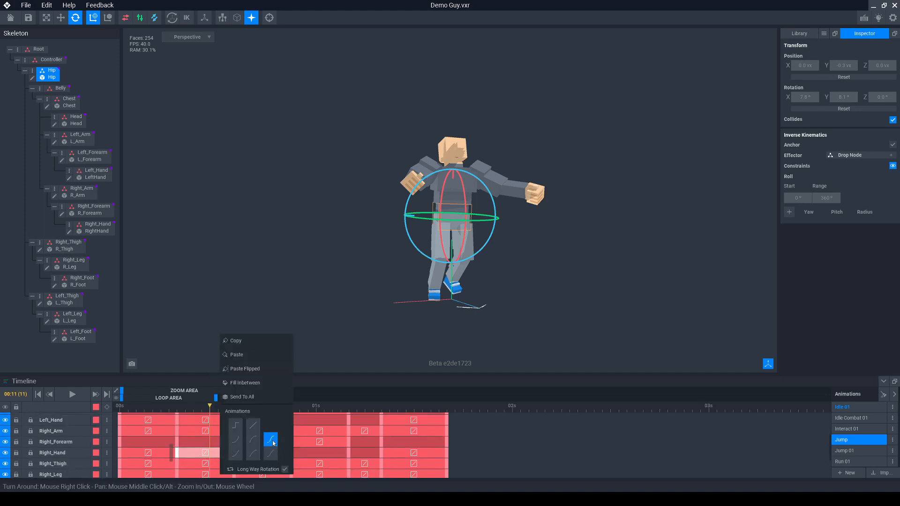
Set the Right_Thigh, Right_Leg and Right_Foot segments from frame 7 to 14 to S-curve easing.
click(211, 464)
right_click(212, 465)
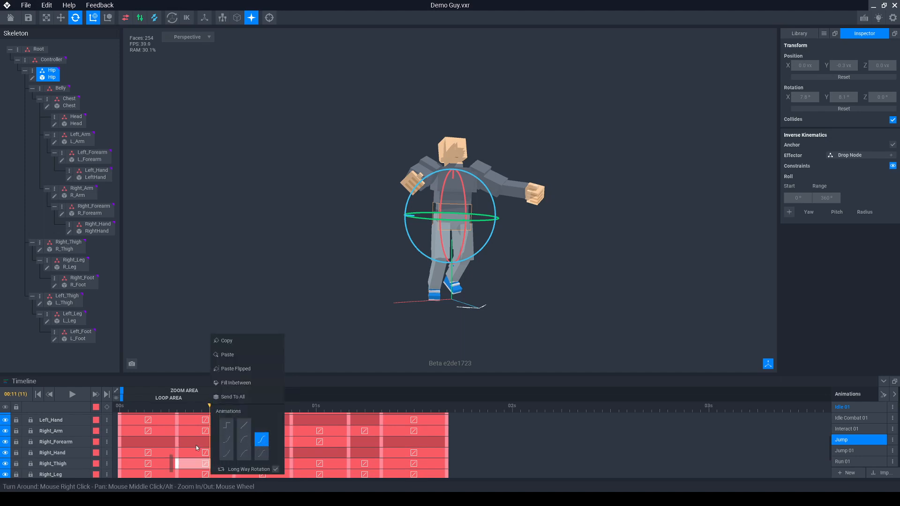
click(197, 465)
scroll(213, 456, down, 3)
right_click(212, 440)
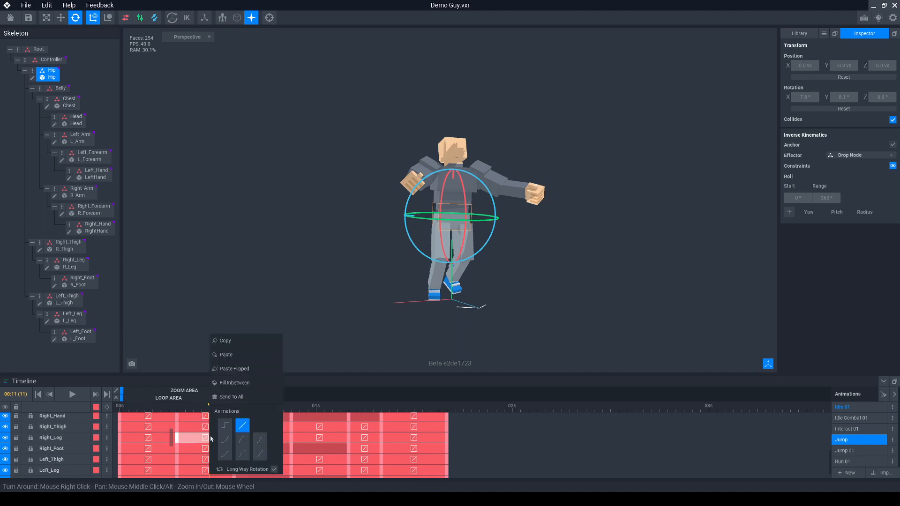
click(259, 438)
click(208, 450)
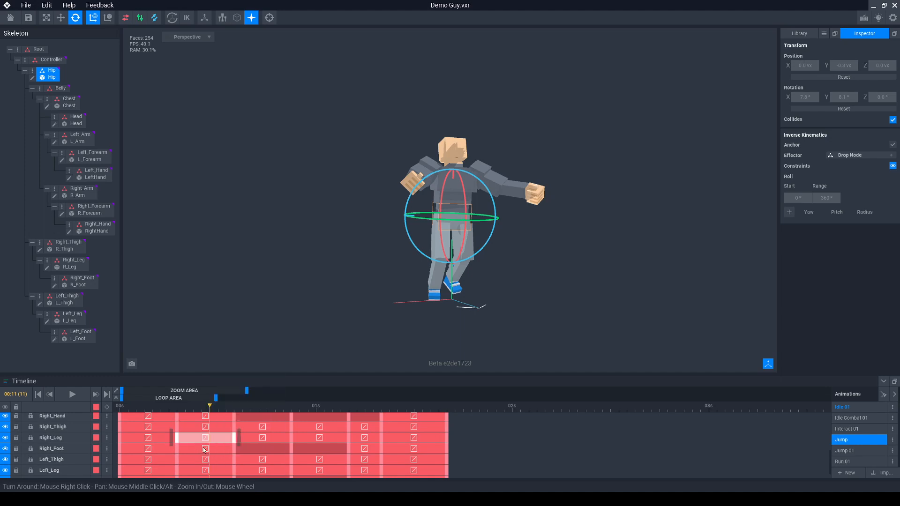
right_click(203, 448)
click(253, 439)
Check that the Left_Thigh, Left_Leg and Left_Foot segments from frame 7 to 14 use S-curve easing.
click(196, 460)
right_click(209, 461)
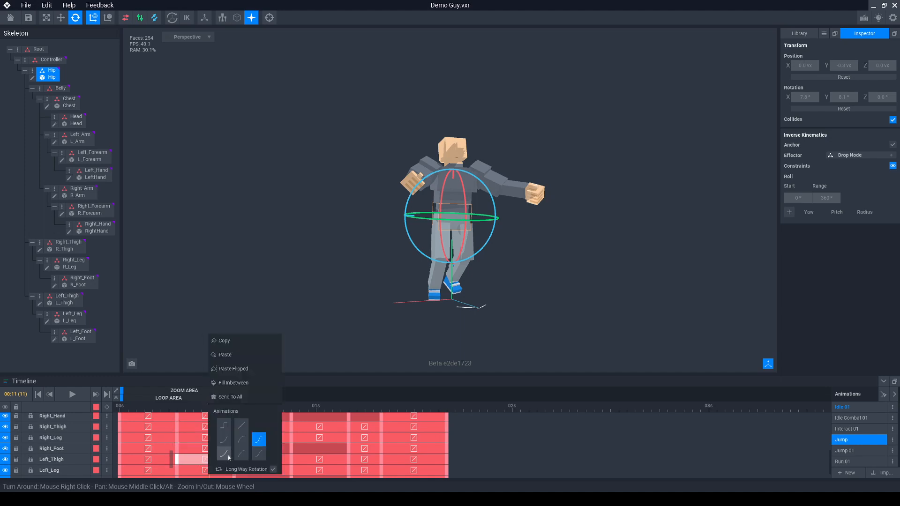
click(258, 439)
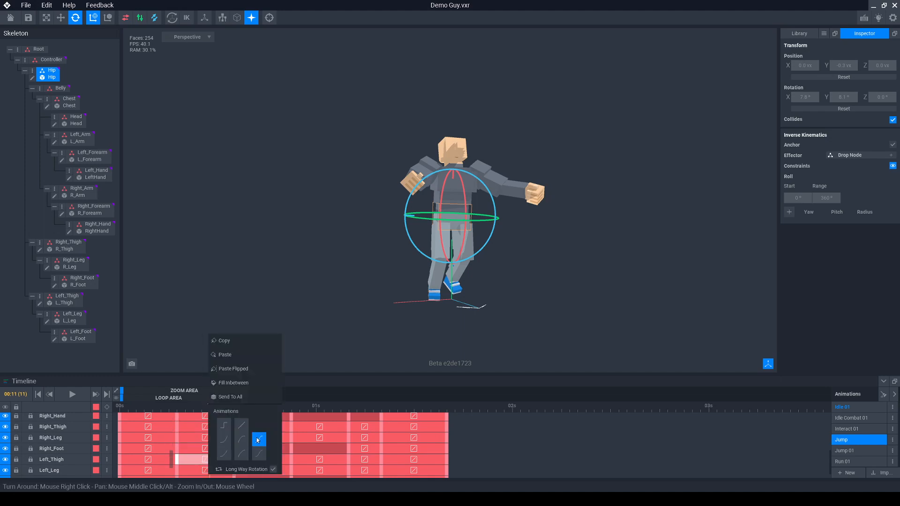
click(195, 454)
scroll(199, 454, down, 1)
right_click(205, 461)
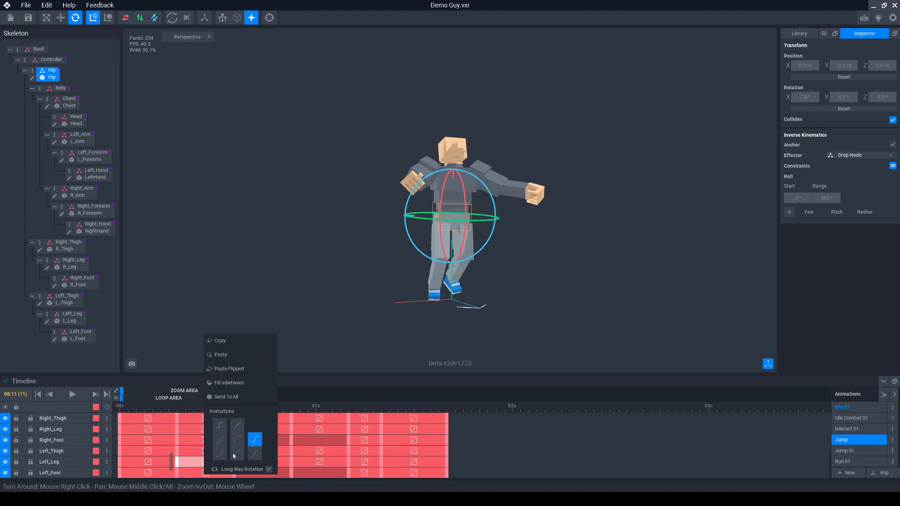
click(187, 472)
right_click(201, 470)
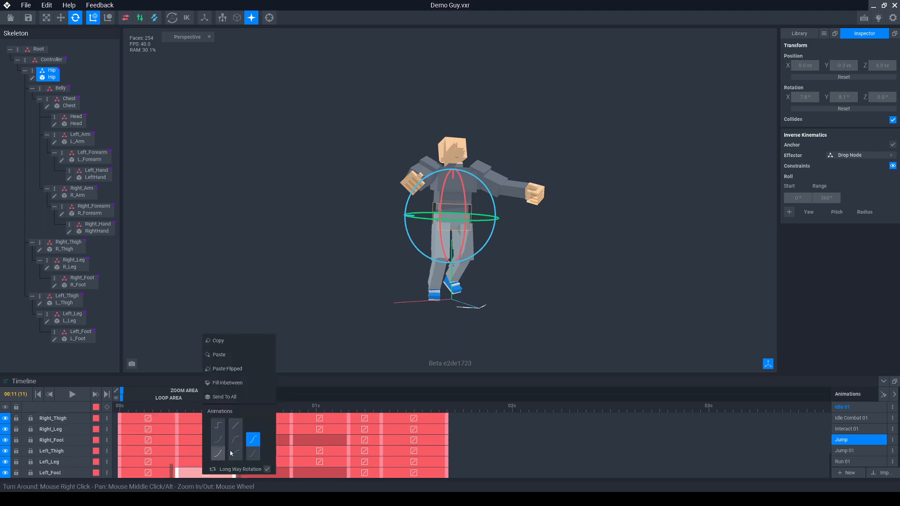
Scrub through the Jump animation to frame 36 and play it back to review the new easing.
drag(180, 410, 414, 415)
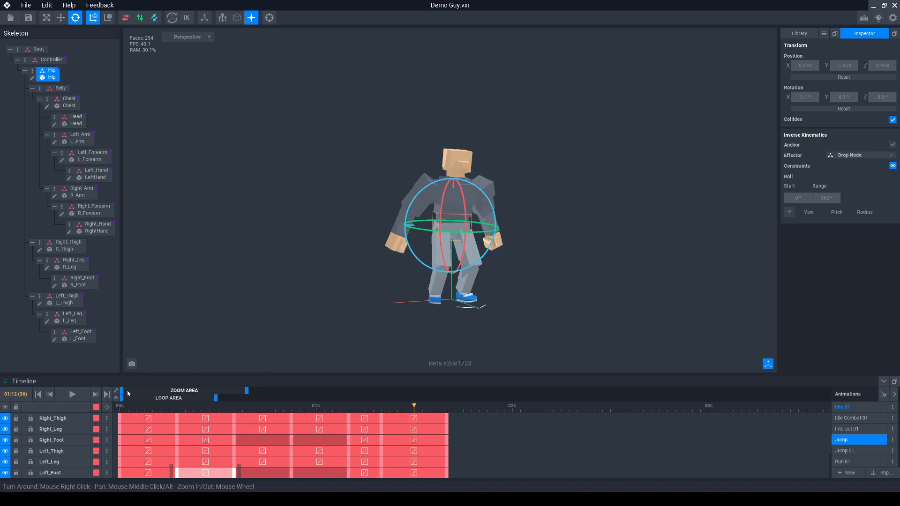
click(82, 395)
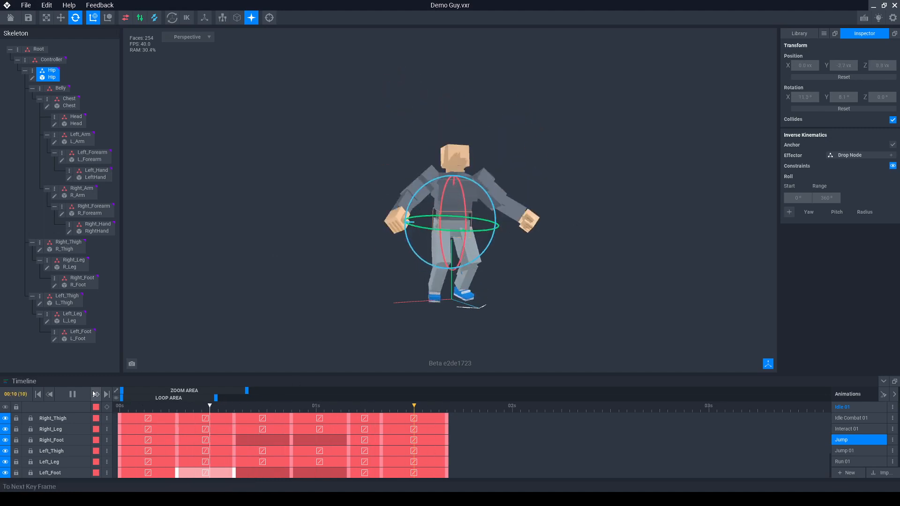
click(312, 412)
Add keyframes on all tracks at frame 23 and move them to frame 25 to hold the airborne pose longer.
mouse_move(308, 406)
mouse_down()
mouse_move(290, 407)
mouse_move(308, 407)
mouse_up()
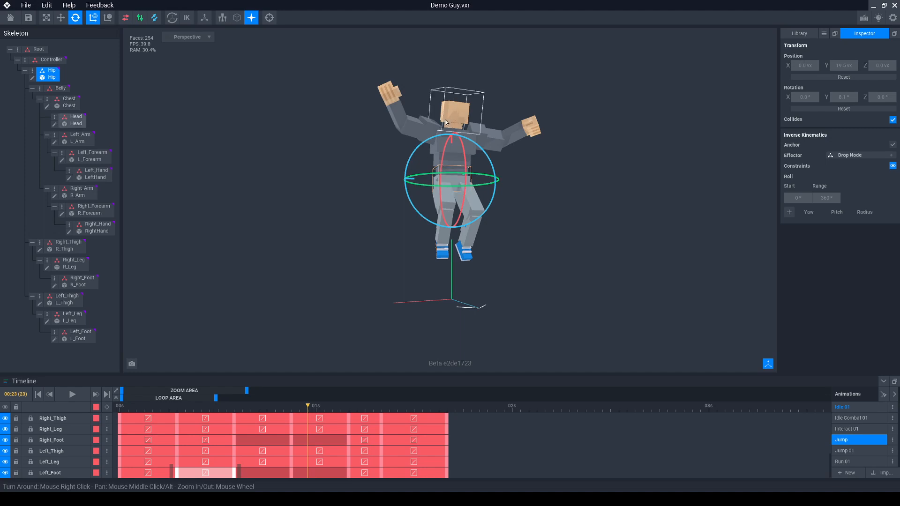
scroll(326, 411, up, 5)
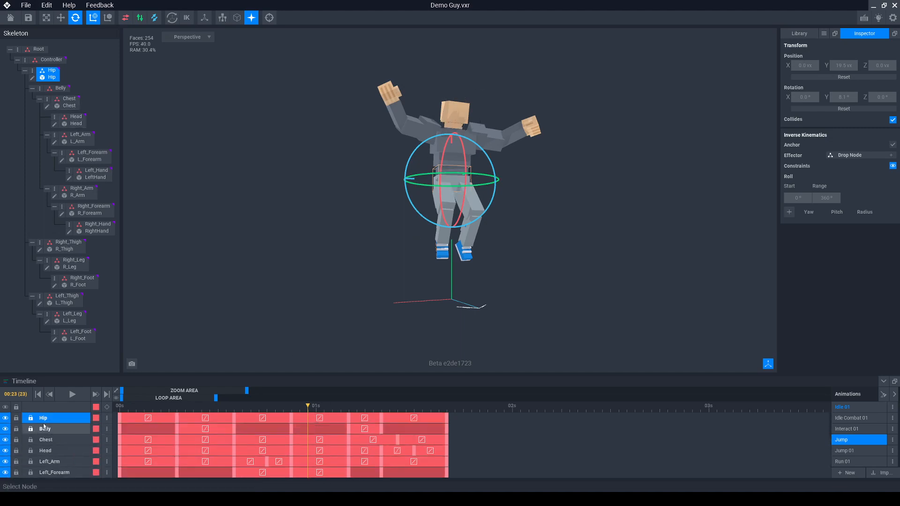
click(106, 406)
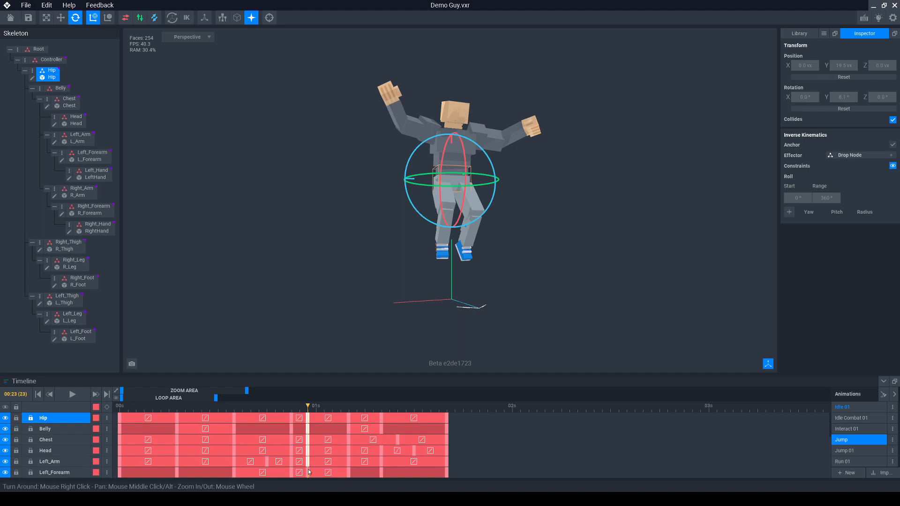
scroll(308, 457, down, 3)
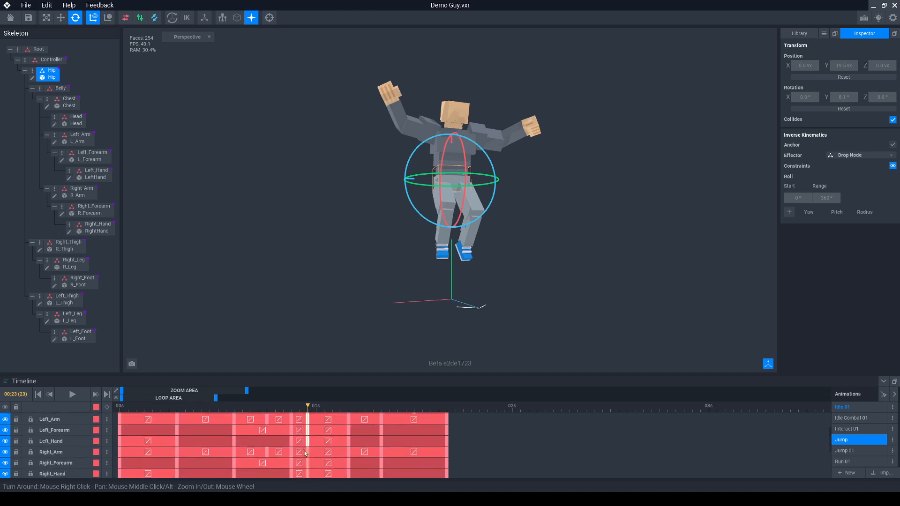
scroll(312, 452, down, 1)
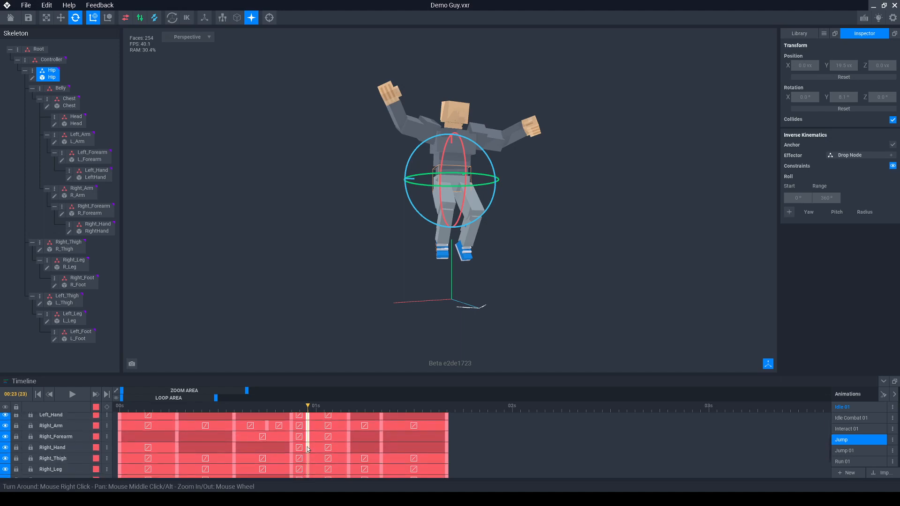
scroll(311, 457, down, 1)
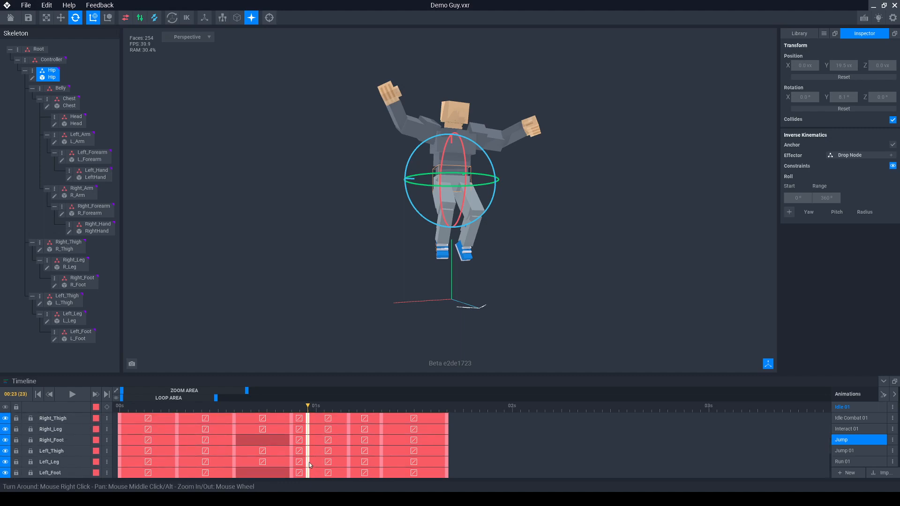
drag(308, 462, 323, 463)
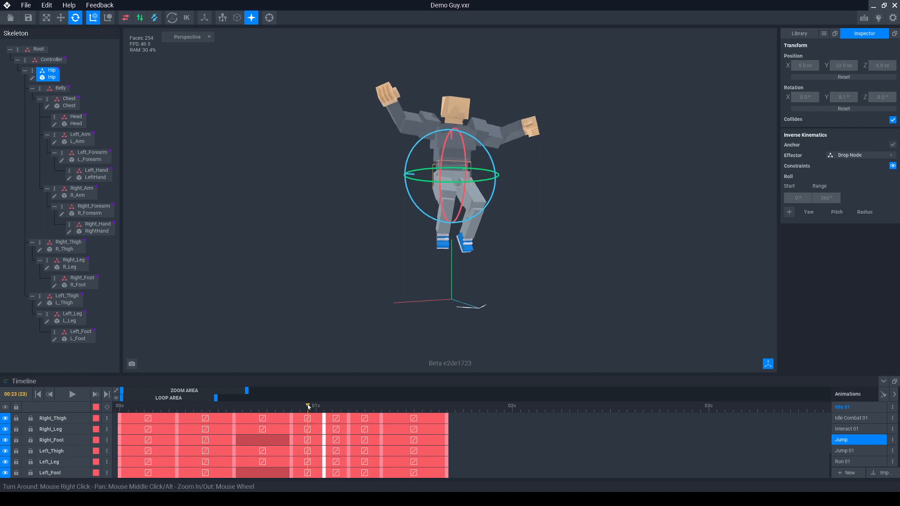
Scrub to frame 48 and play back the Jump animation to review the longer airborne pose.
drag(308, 407, 512, 406)
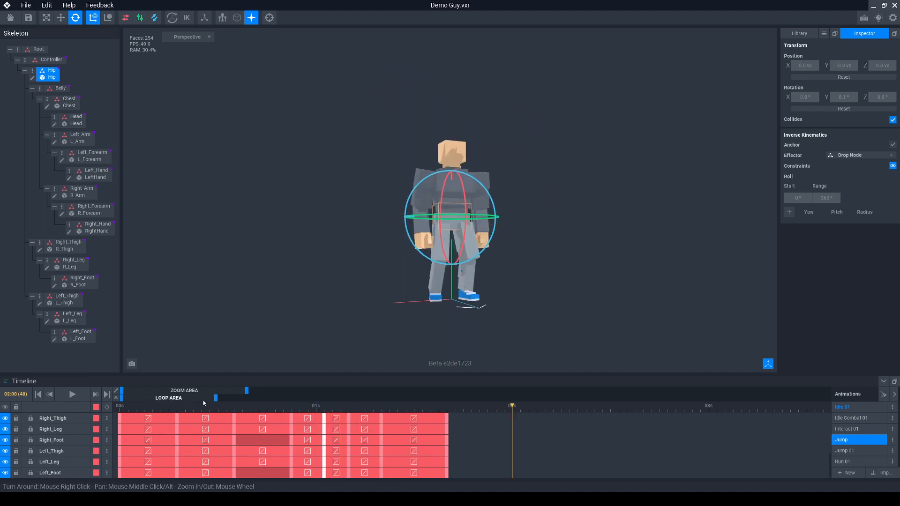
click(77, 397)
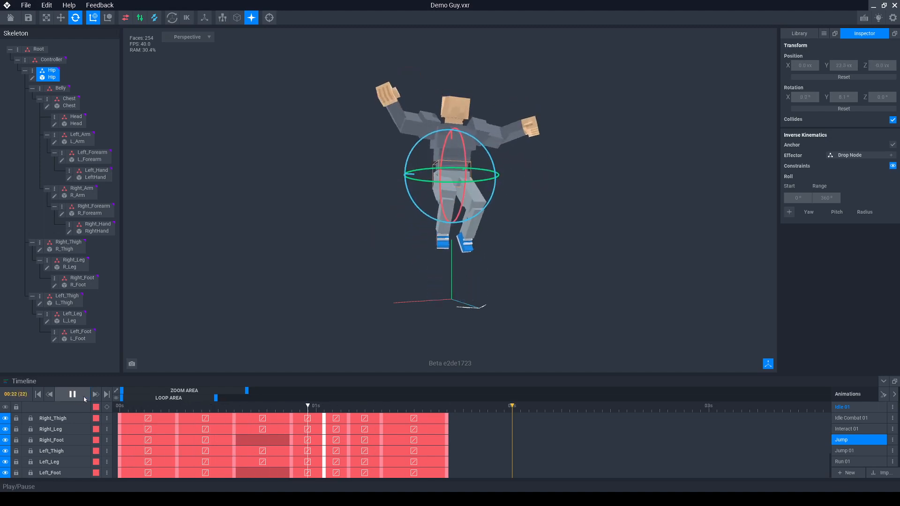
click(78, 397)
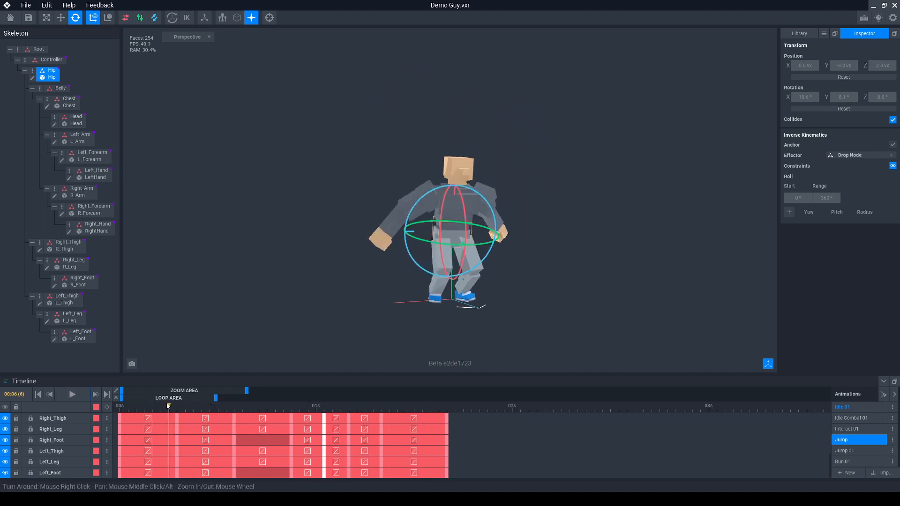
Move all keyframes from frame 14 onward on every track to start at frame 11, and scrub through the result to frame 29.
drag(169, 406, 240, 408)
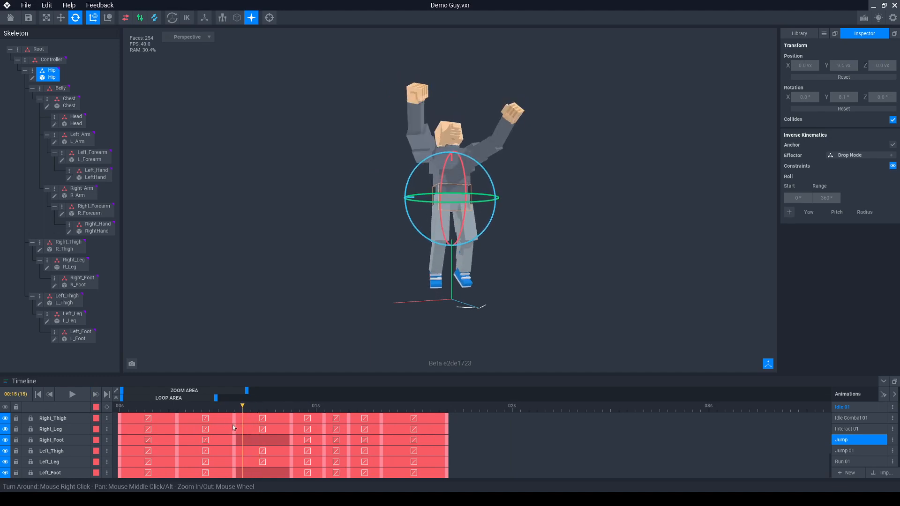
scroll(285, 434, up, 5)
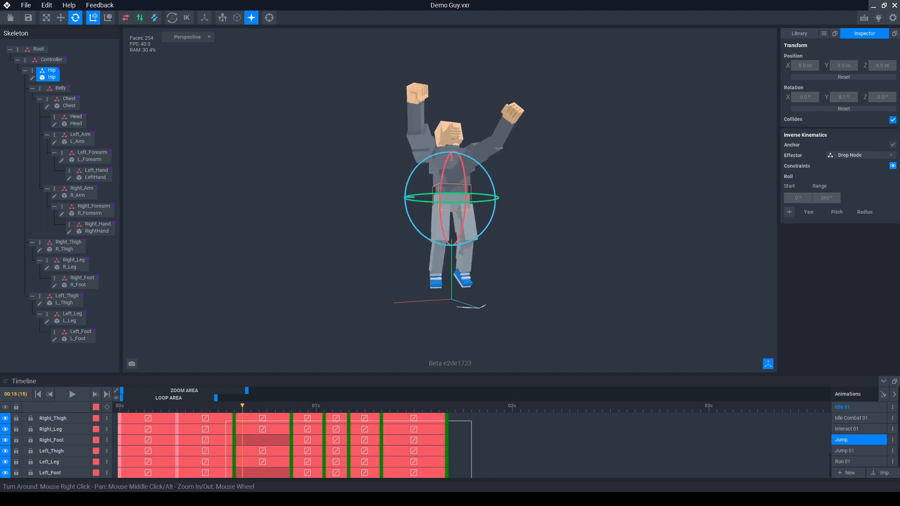
scroll(285, 434, up, 3)
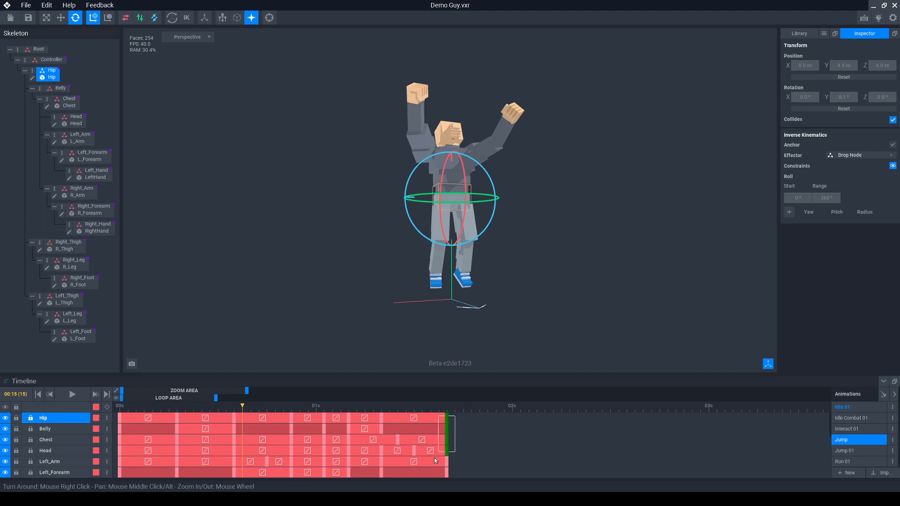
scroll(433, 457, down, 8)
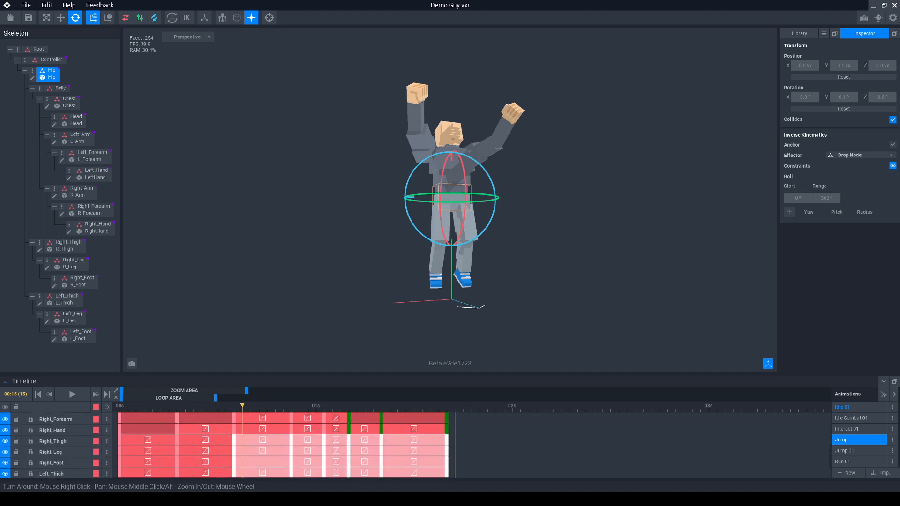
scroll(283, 445, down, 2)
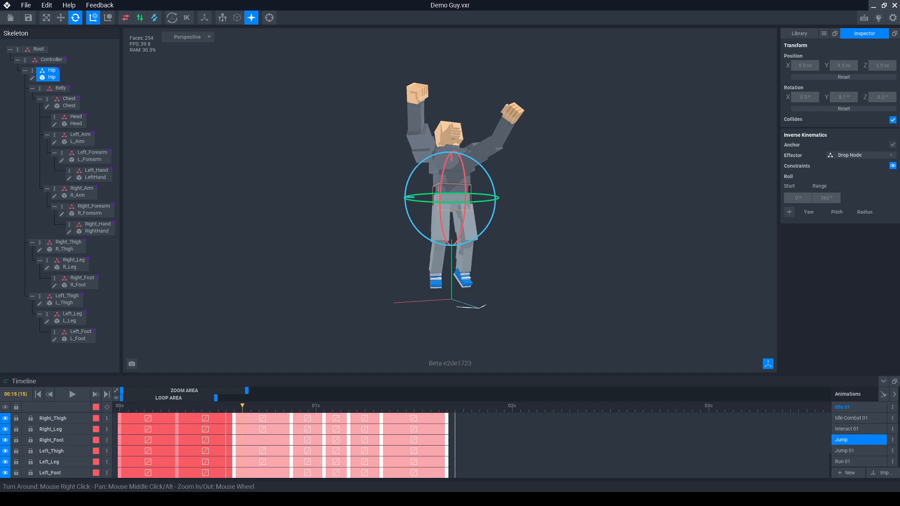
scroll(276, 456, up, 10)
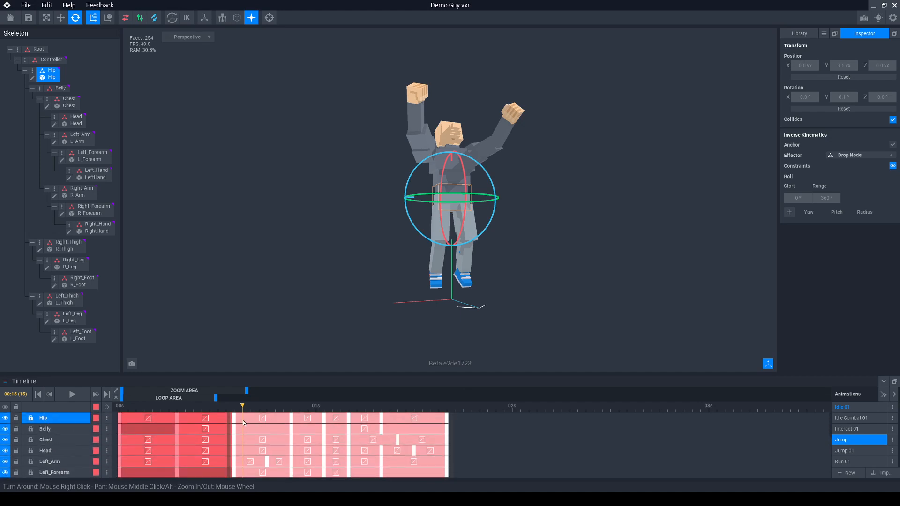
drag(229, 420, 213, 420)
click(117, 411)
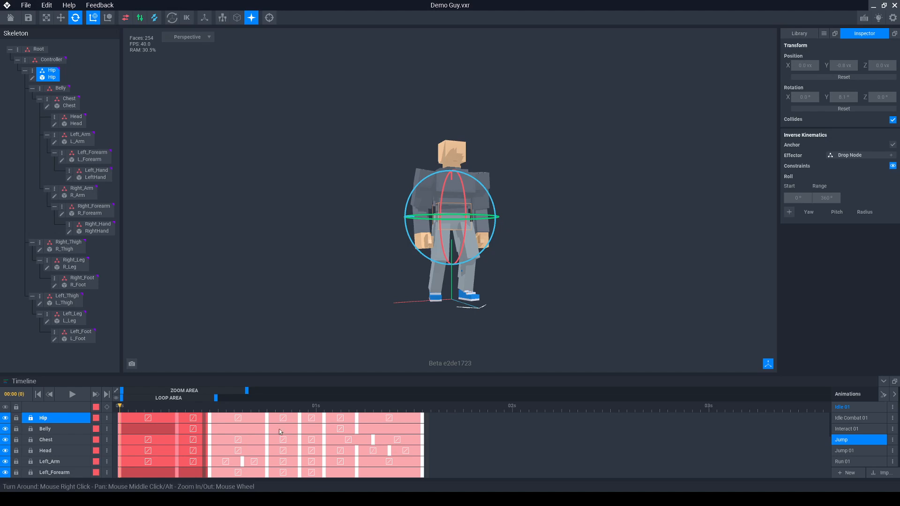
drag(120, 411, 358, 422)
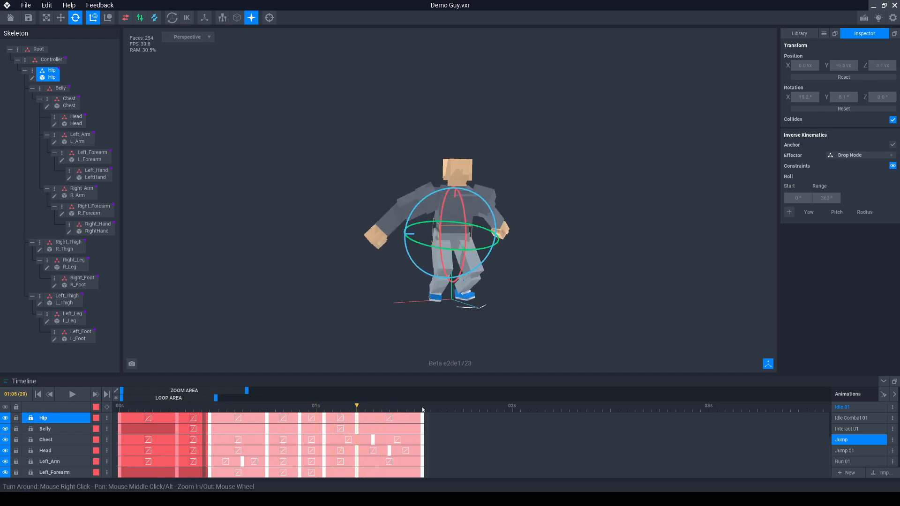
Try to shift all keyframes from frame 29 onward one frame earlier to frame 28 and play back the animation.
scroll(434, 417, down, 6)
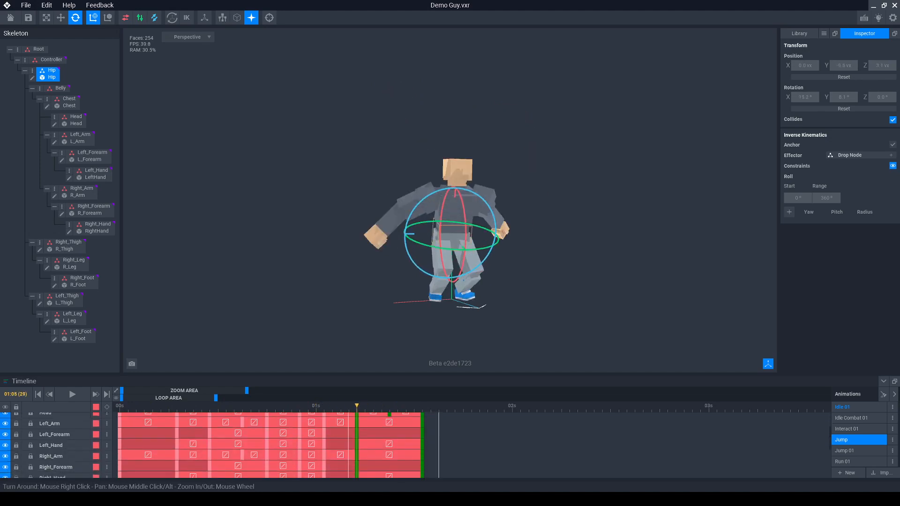
scroll(357, 458, down, 3)
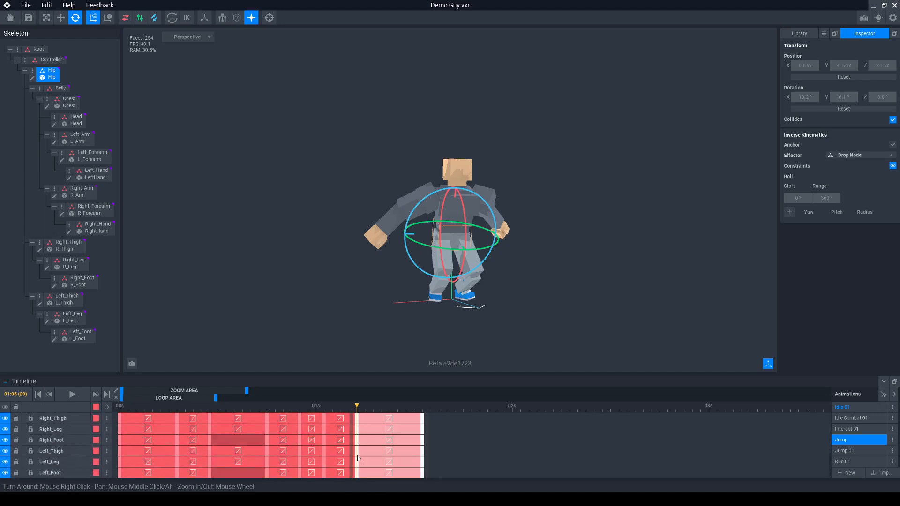
drag(356, 428, 446, 406)
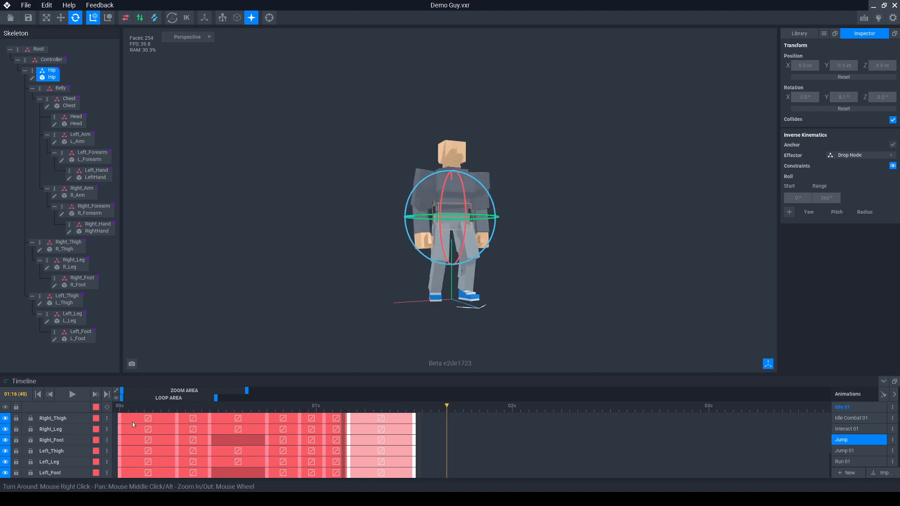
click(72, 394)
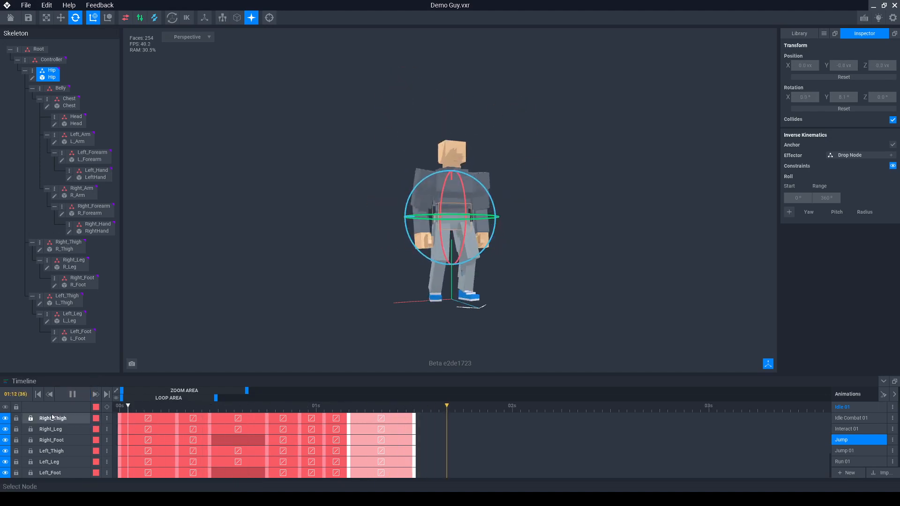
click(72, 394)
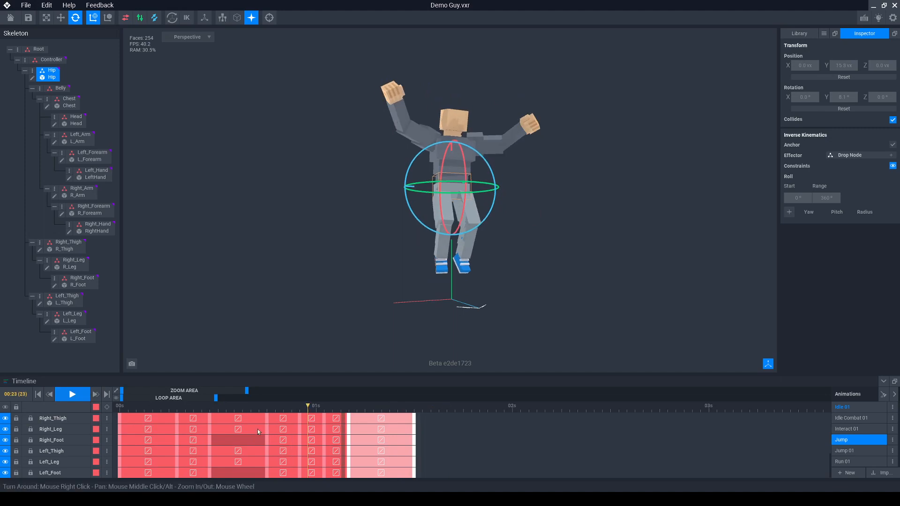
click(72, 394)
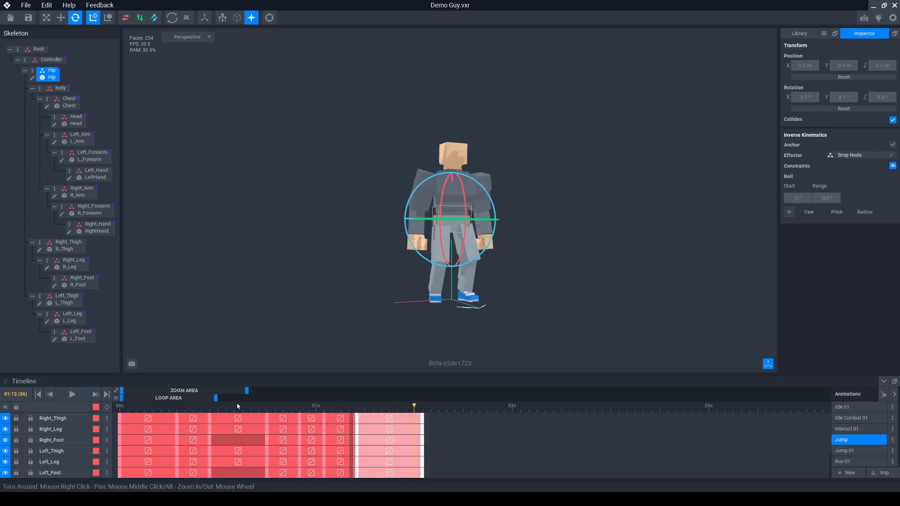
Try to move the frame 18 keyframes on all tracks one frame earlier and undo the move.
drag(274, 406, 269, 409)
scroll(271, 415, up, 5)
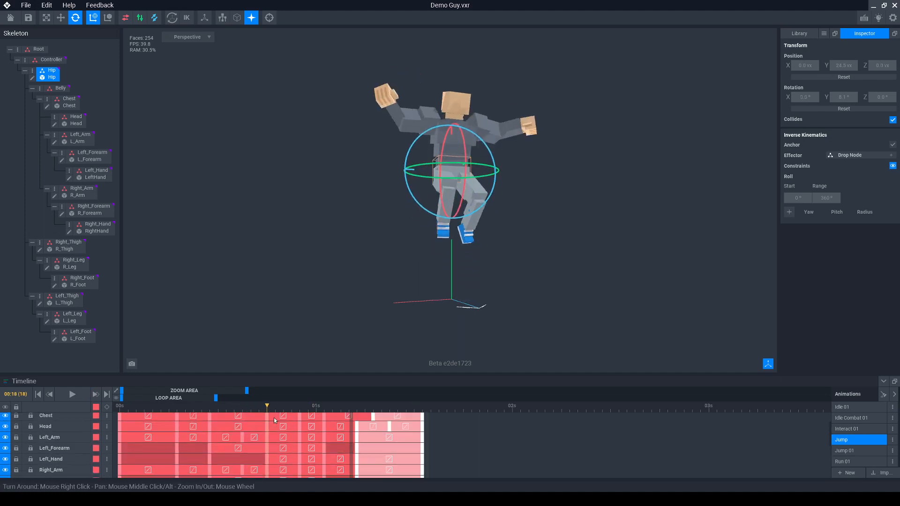
scroll(274, 418, up, 2)
scroll(265, 456, down, 2)
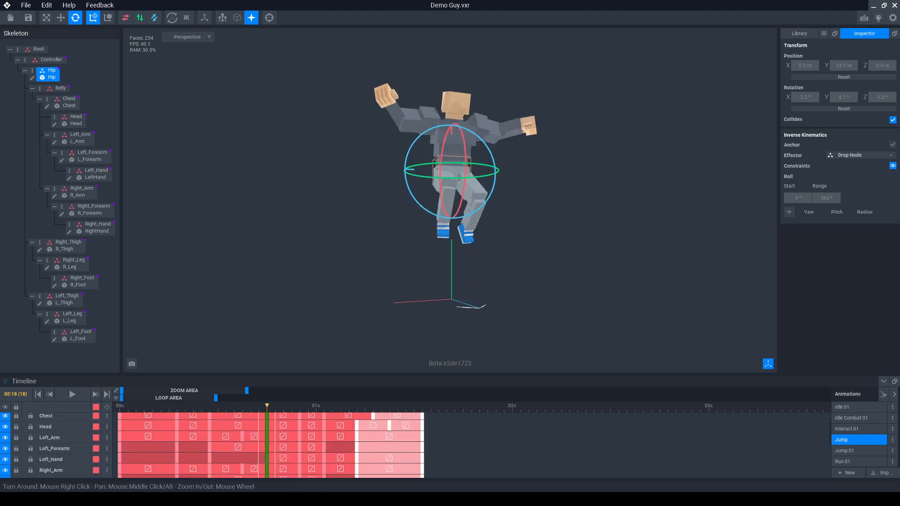
scroll(267, 450, down, 4)
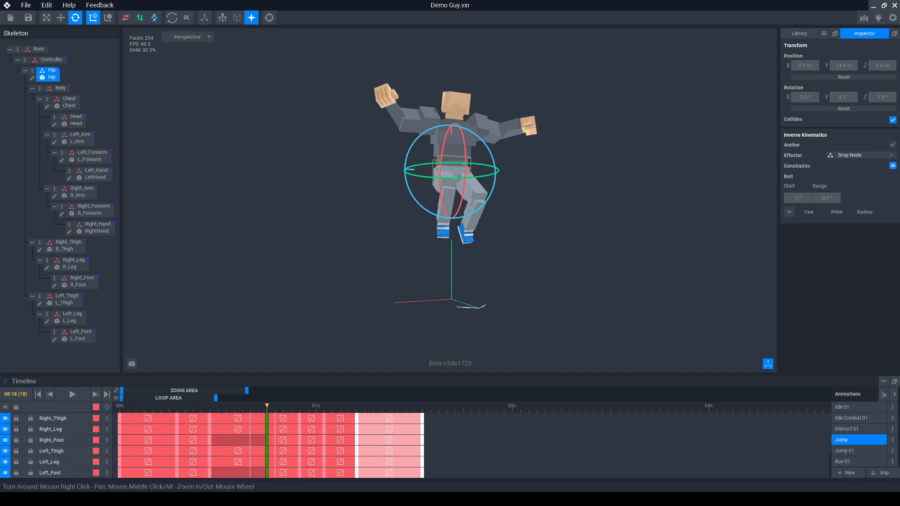
drag(275, 413, 250, 477)
drag(265, 433, 262, 434)
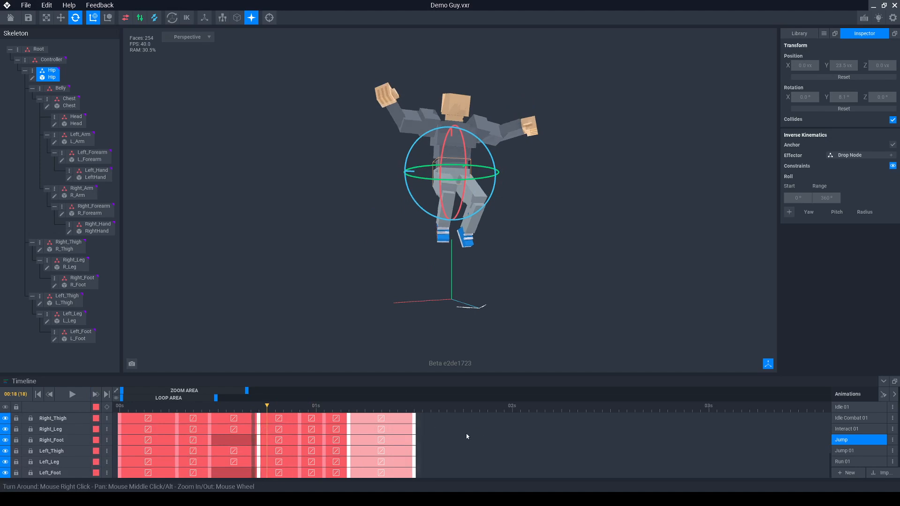
key(ctrl+z)
Clear the keyframe selection, select only the frame 18 keyframes on all tracks and move them to frame 16.
scroll(291, 429, up, 5)
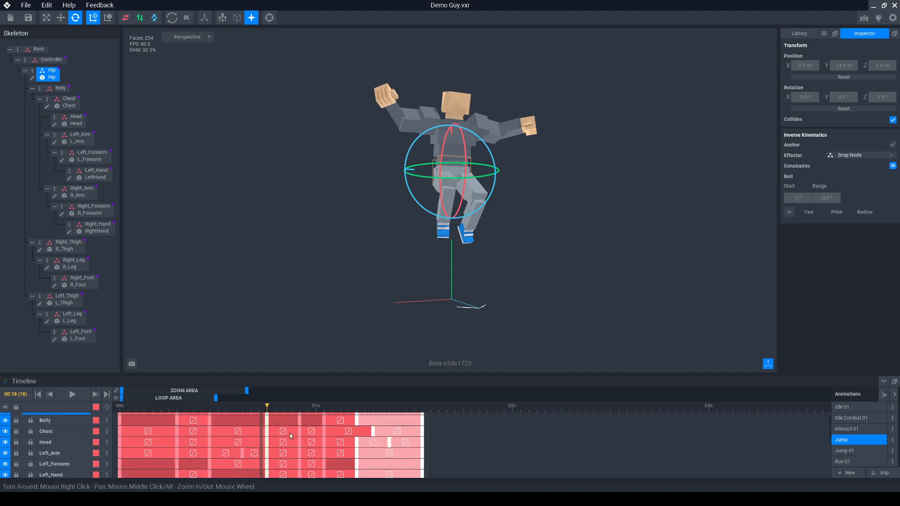
click(509, 459)
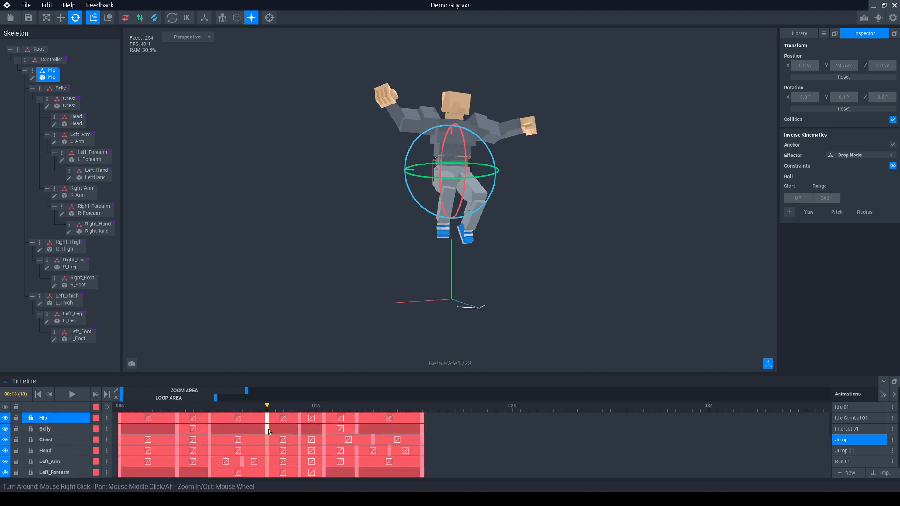
scroll(280, 452, down, 5)
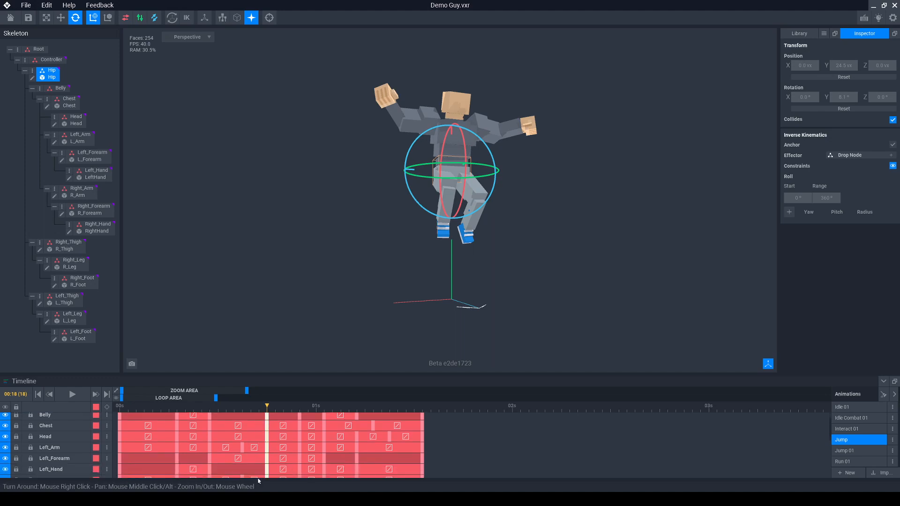
scroll(276, 419, down, 3)
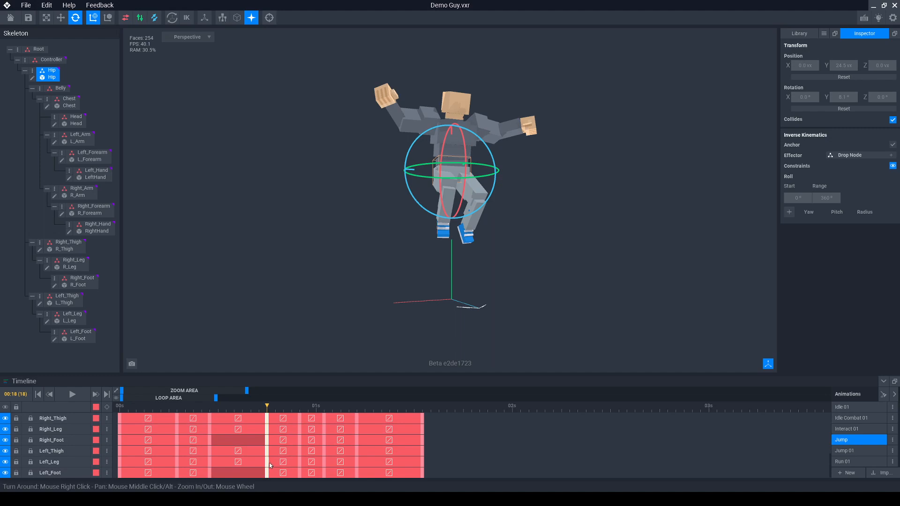
drag(267, 464, 252, 460)
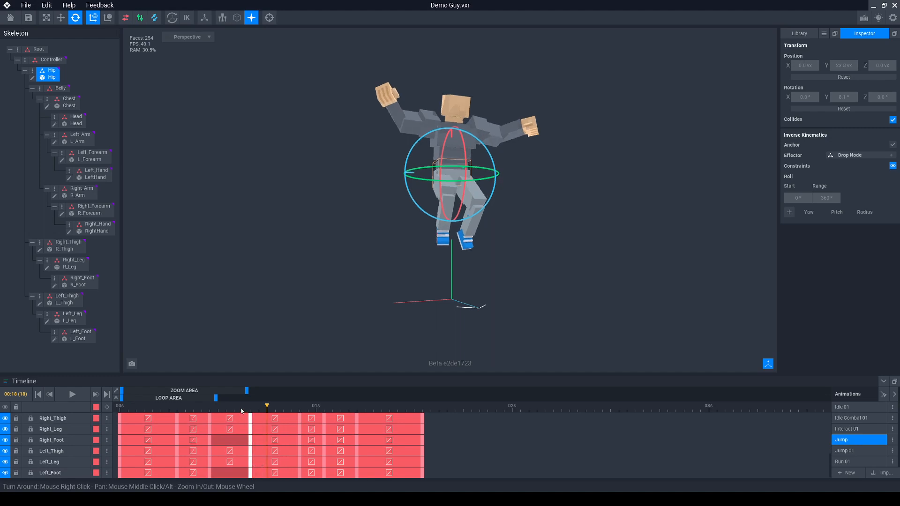
Scrub from frame 9 to frame 27 and play back the Jump animation to review the faster rise.
click(192, 406)
drag(190, 409, 340, 410)
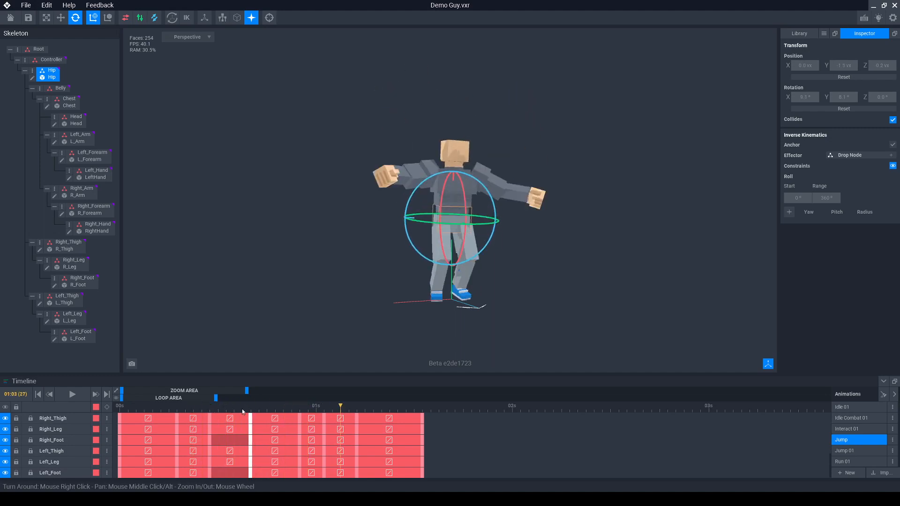
click(69, 396)
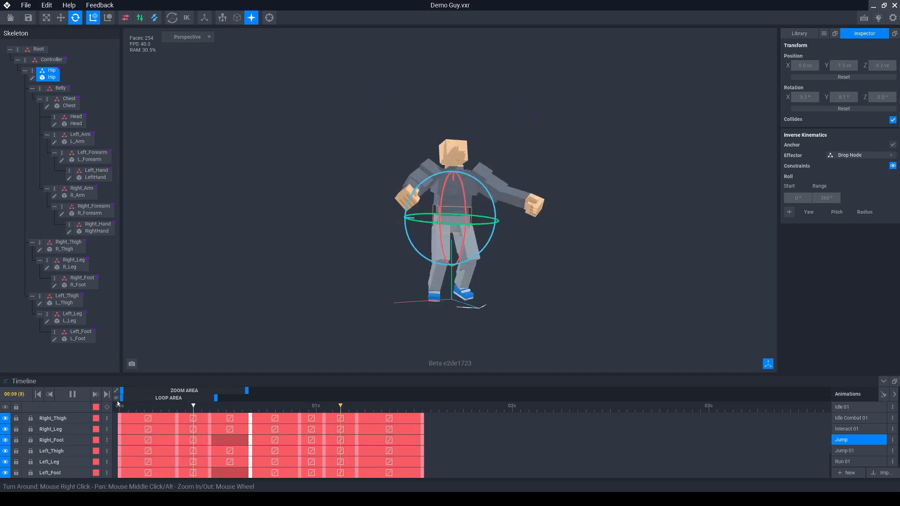
click(66, 394)
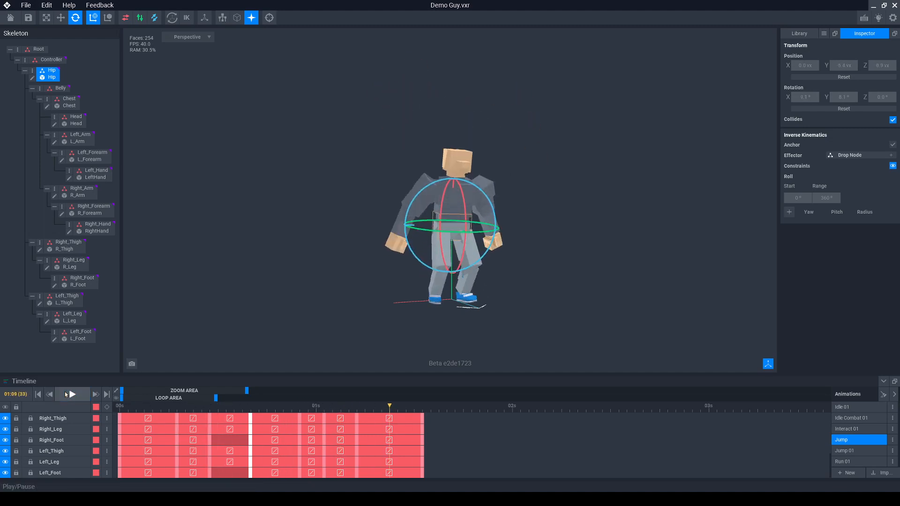